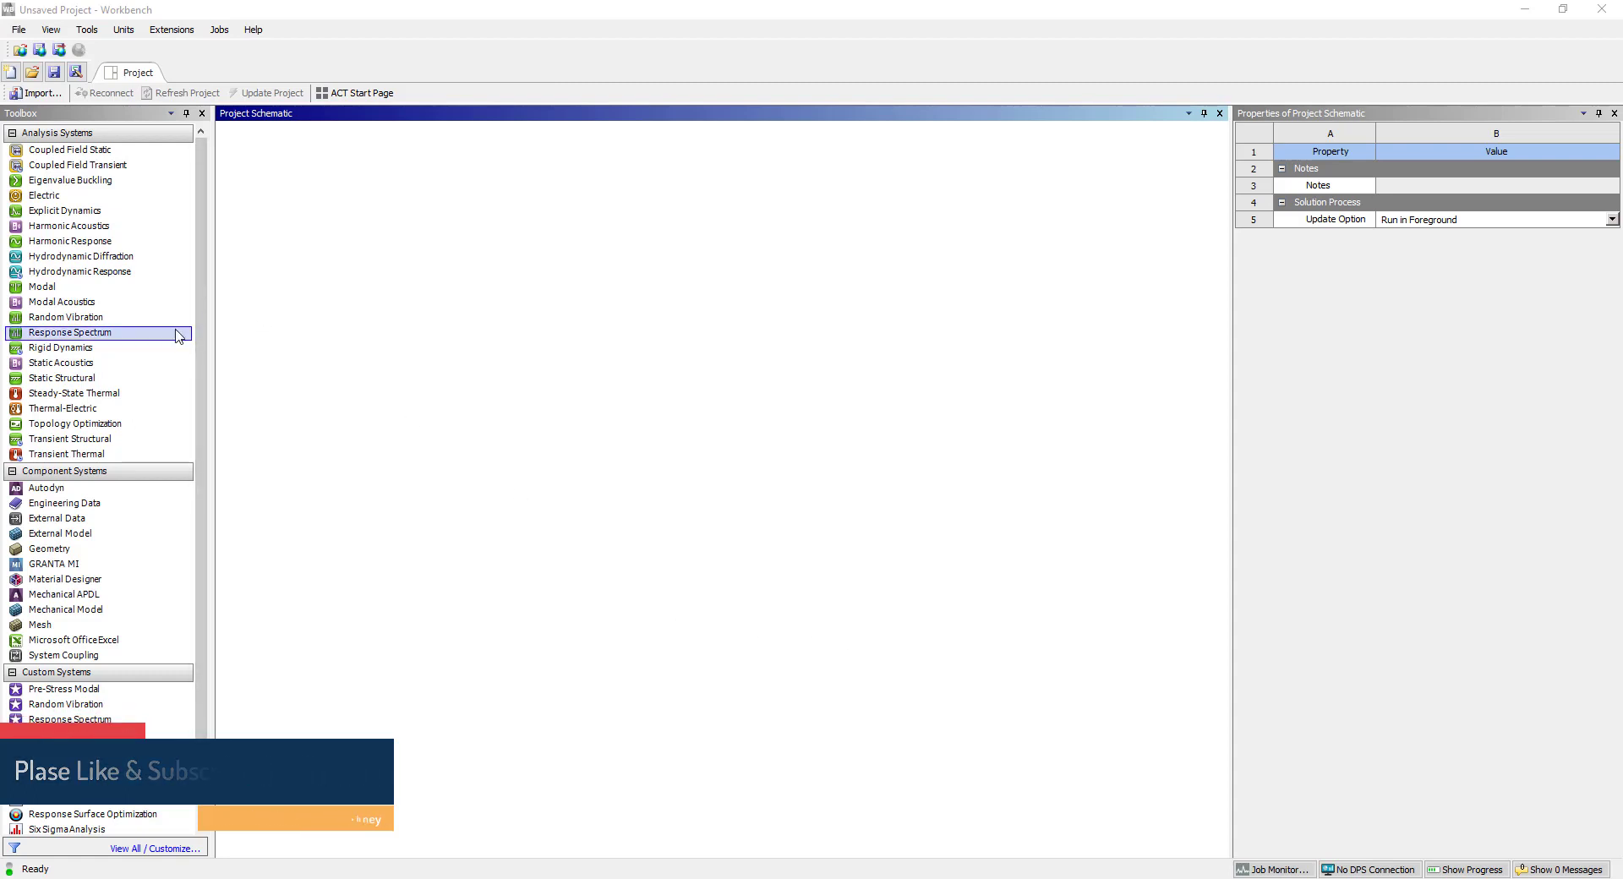
# - Add a Geometry system to the project and browse to import a geometry file
pyautogui.moveTo(49, 548); pyautogui.dragTo(305, 221)
pyautogui.click(331, 203)
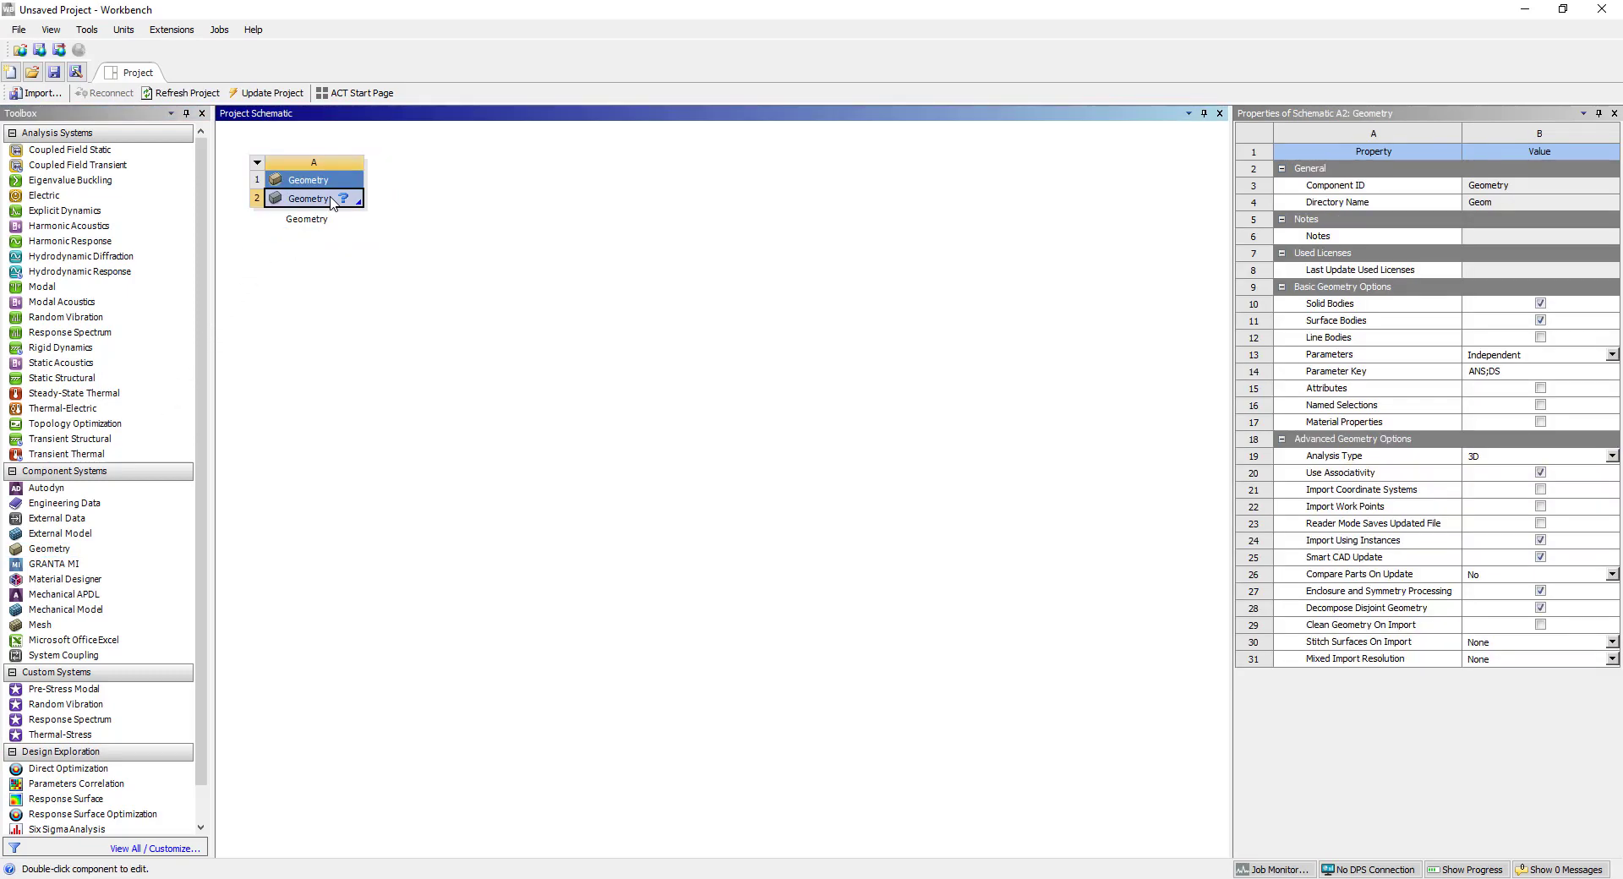
pyautogui.rightClick(331, 201)
pyautogui.moveTo(375, 248)
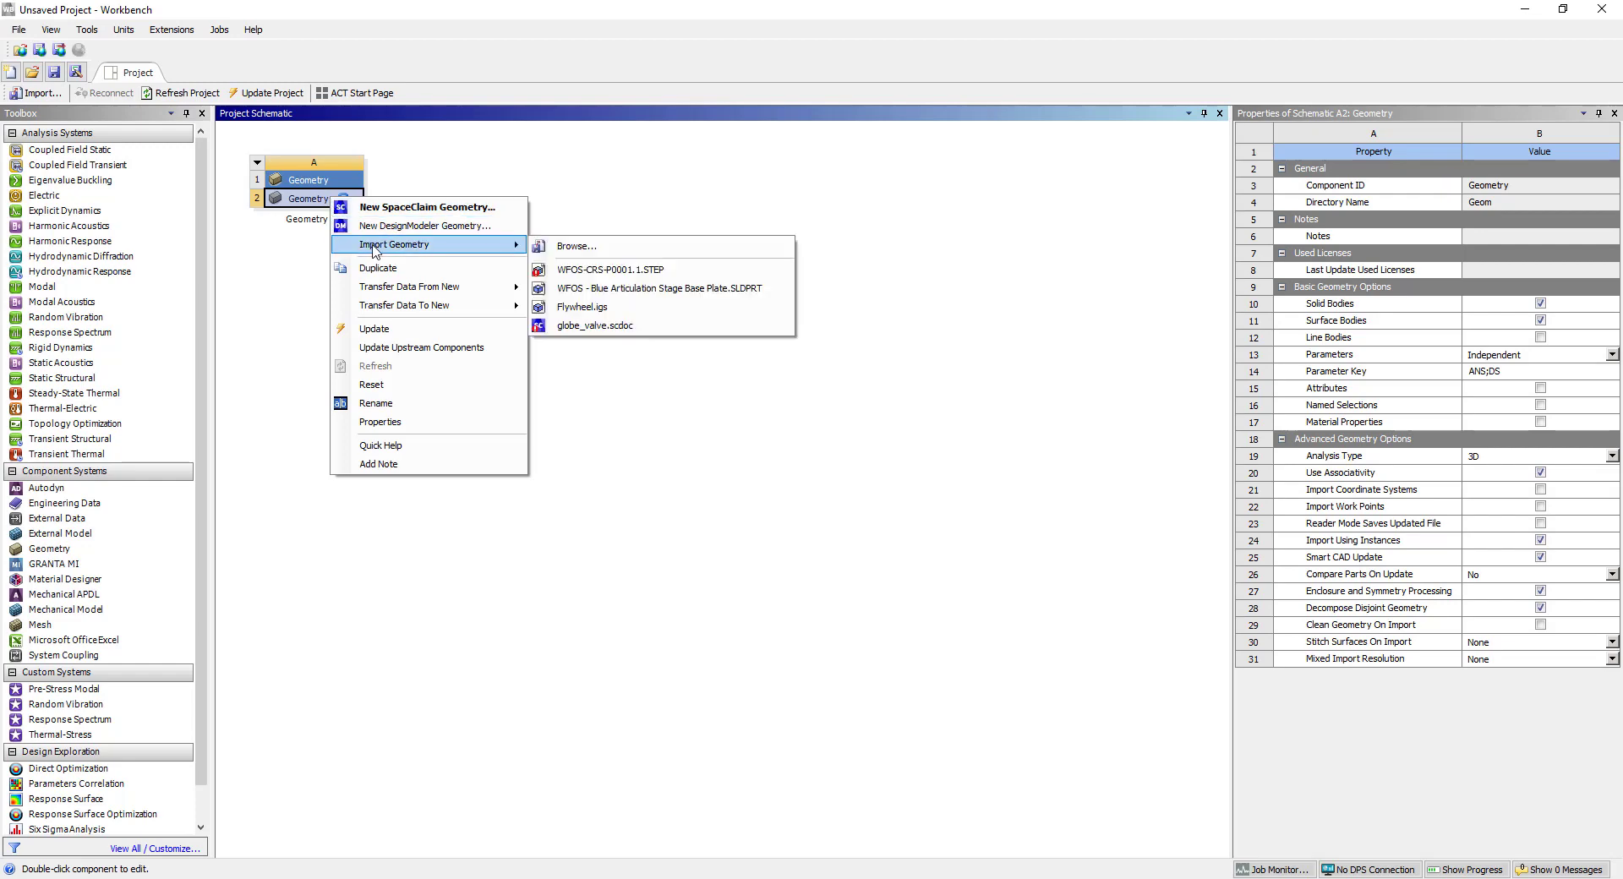
pyautogui.click(562, 246)
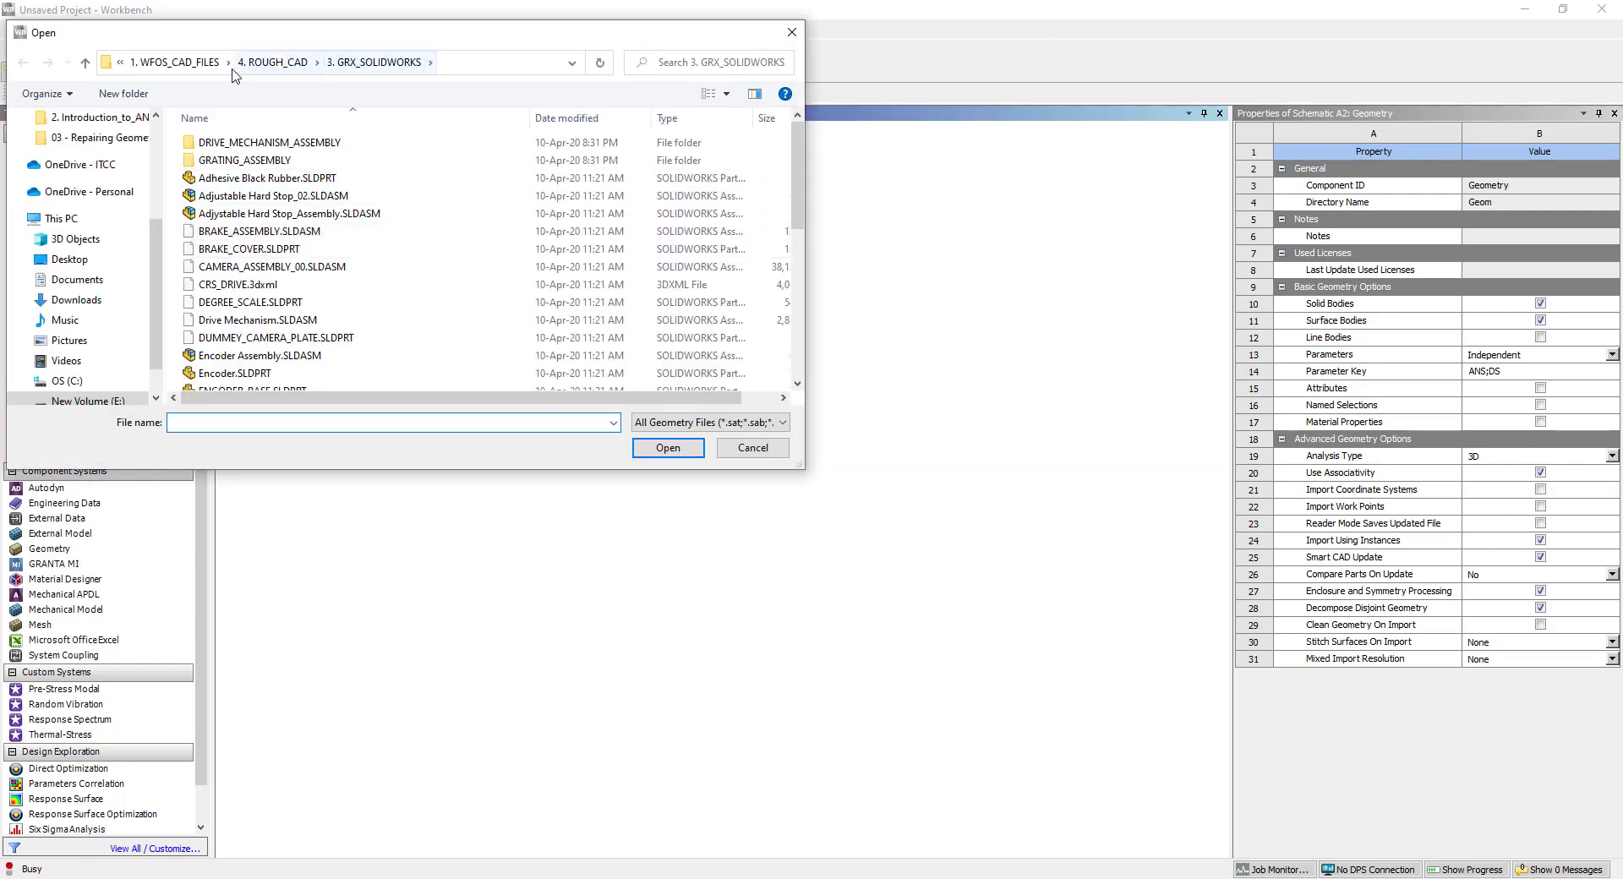
# - Navigate to the SCDM_FEA_Intro_19R1_M03_Input_Files folder and pick poor_geom.scdoc
pyautogui.scroll(1, 144, 152)
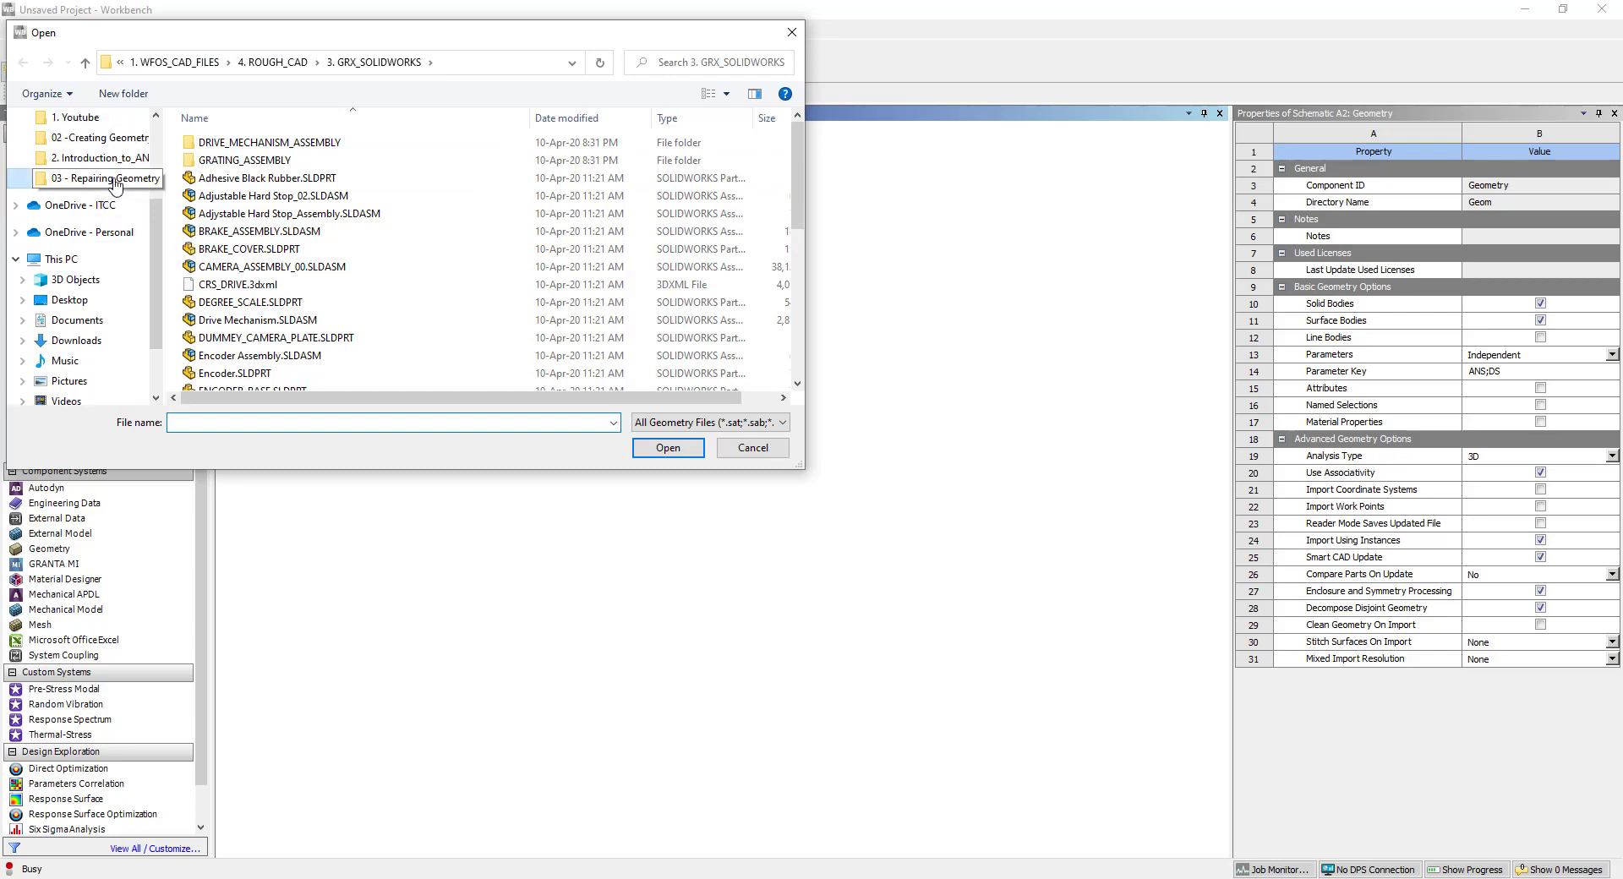
pyautogui.click(108, 177)
pyautogui.doubleClick(282, 146)
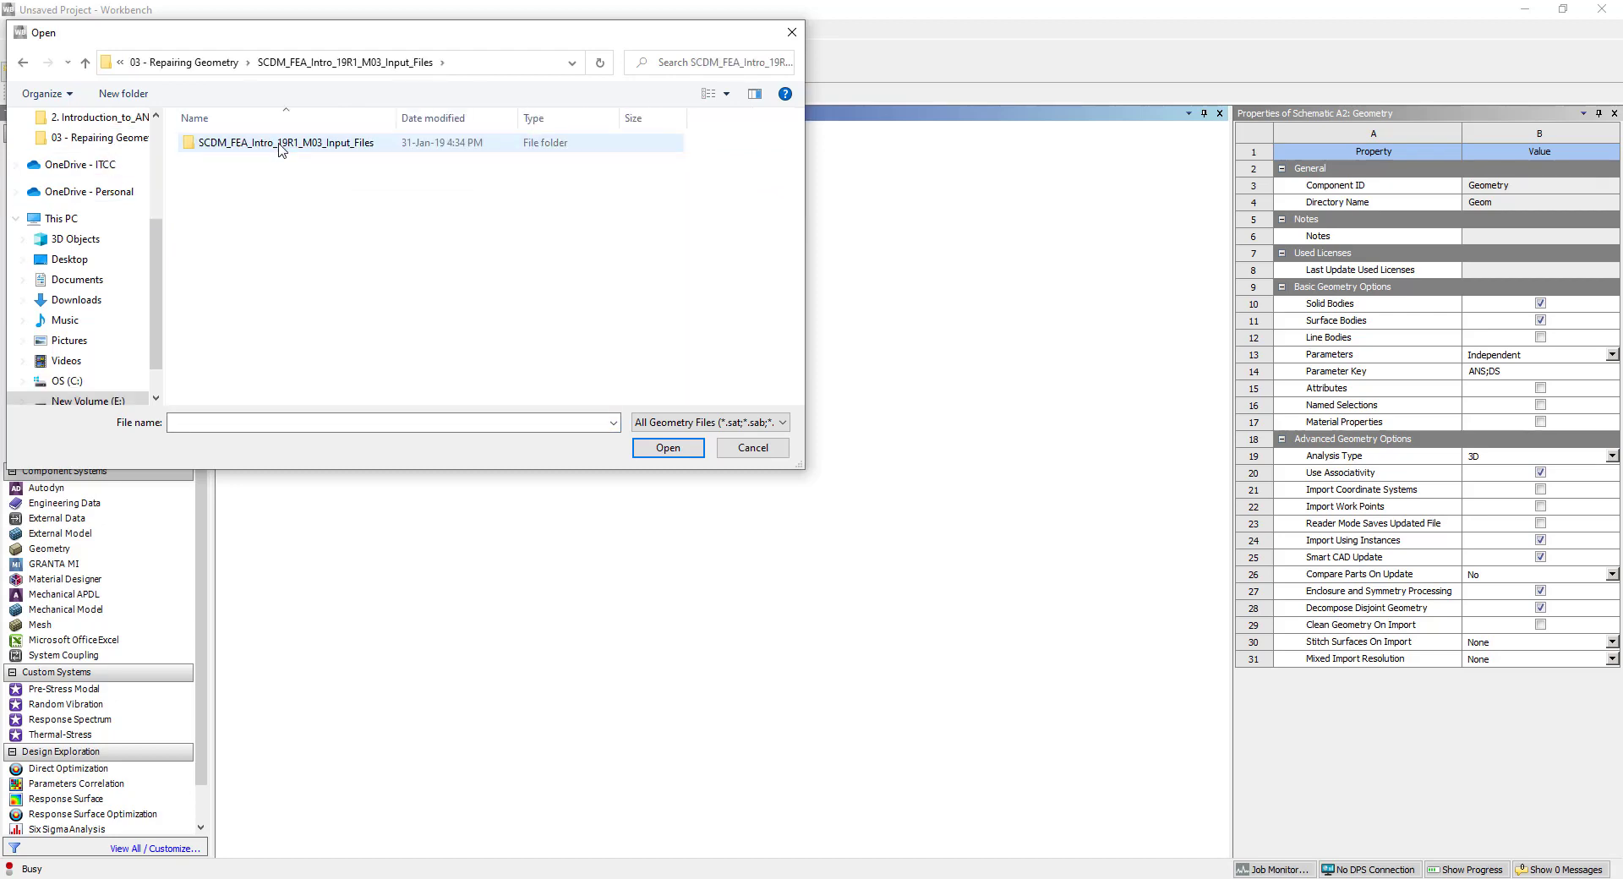
pyautogui.doubleClick(347, 145)
pyautogui.click(262, 161)
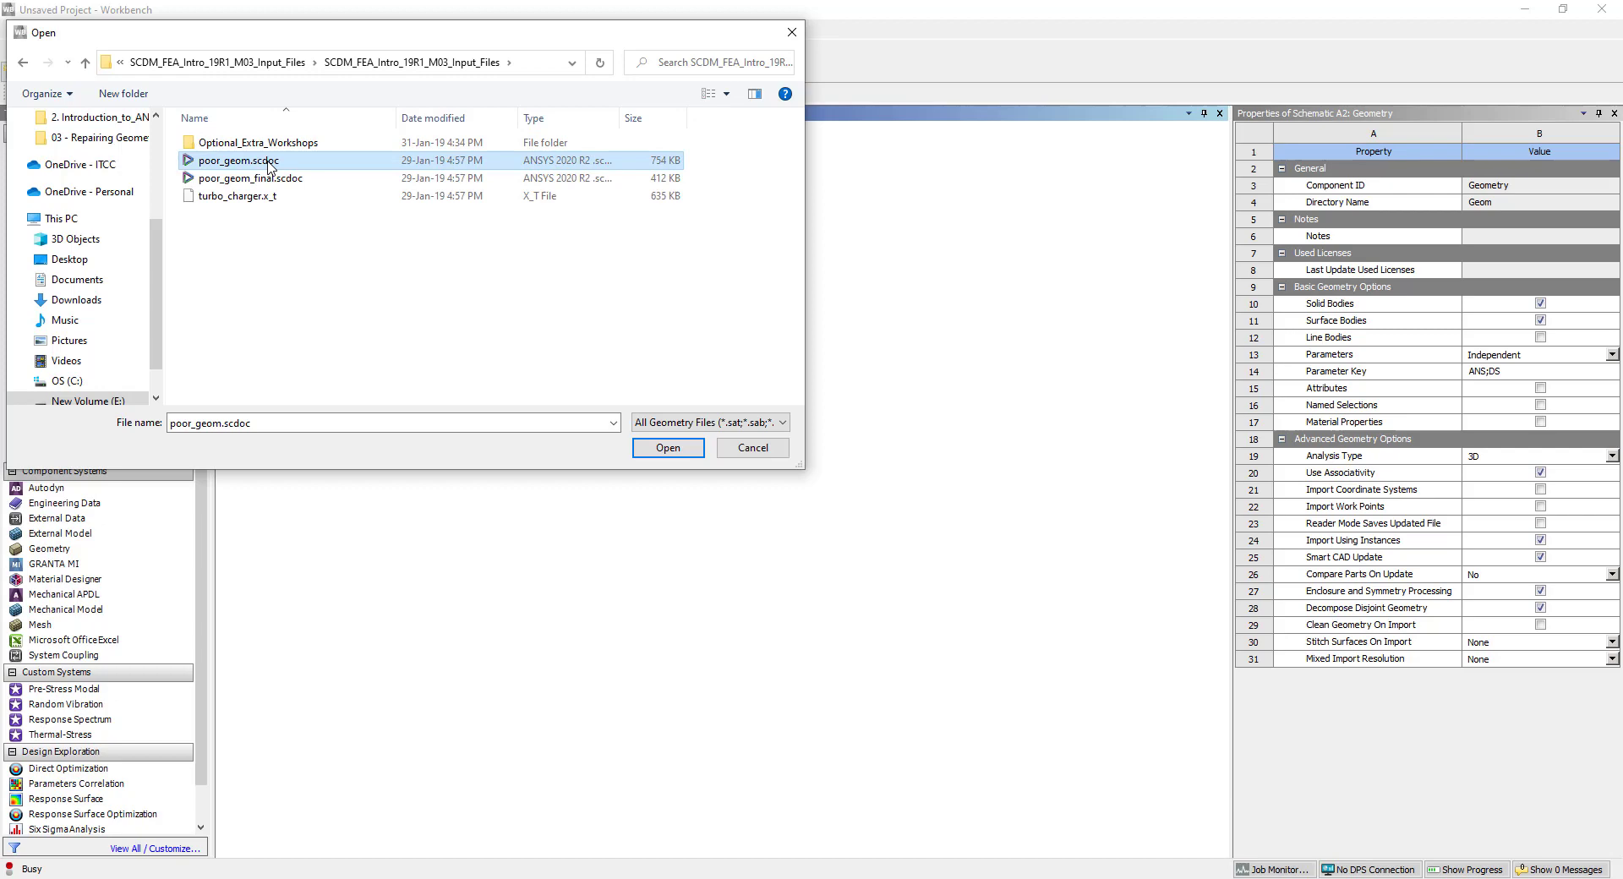
# - Confirm the poor_geom.scdoc import and open the Geometry cell in SpaceClaim
pyautogui.click(666, 448)
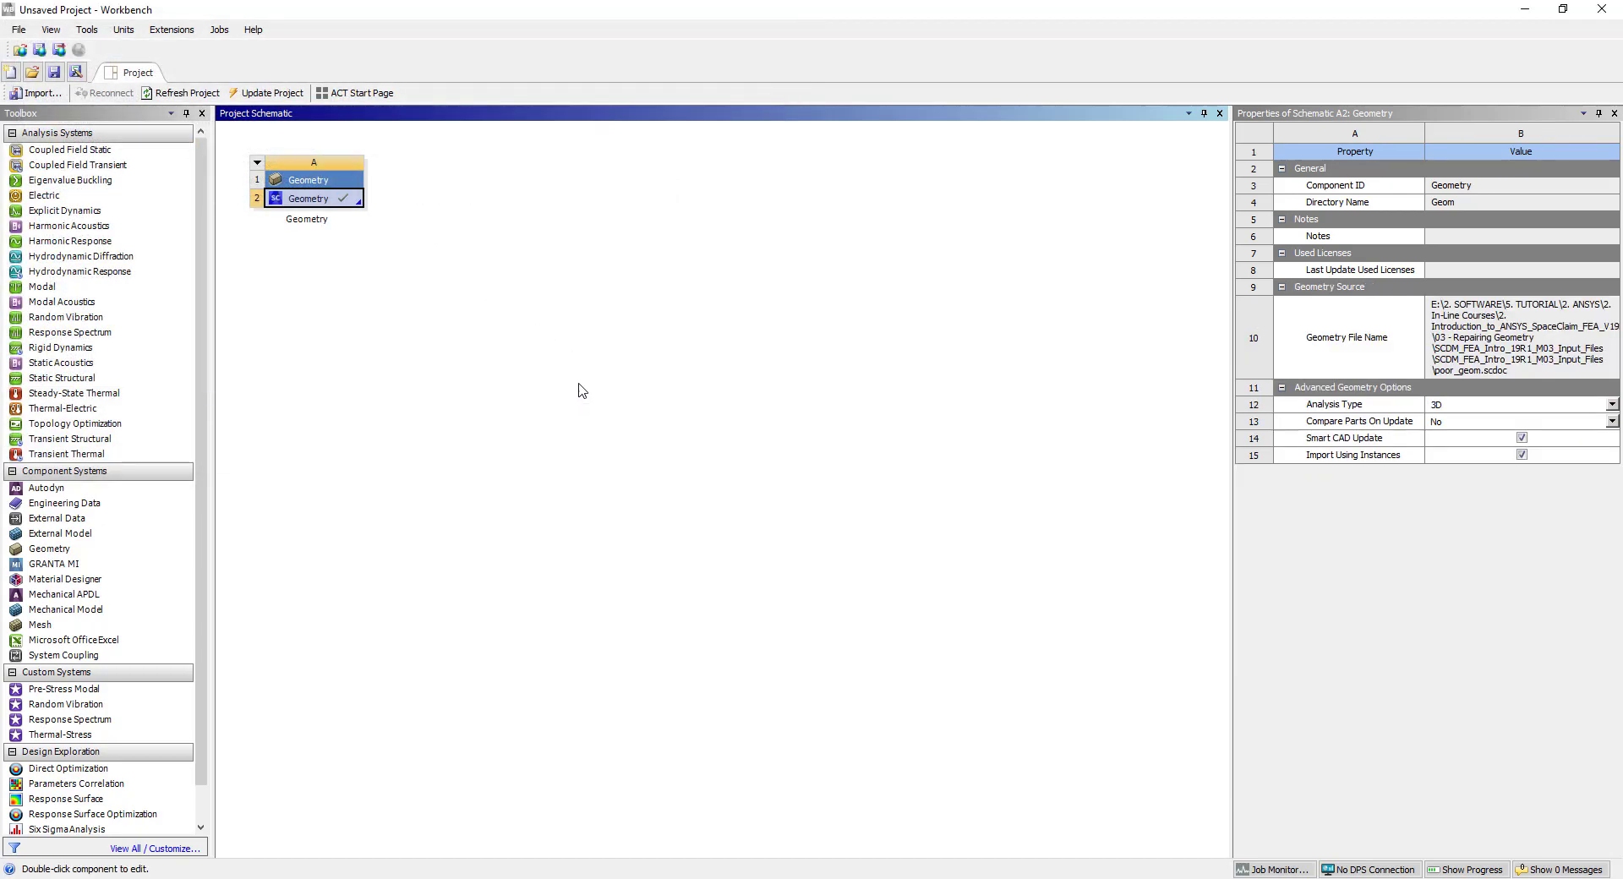
pyautogui.click(362, 265)
pyautogui.rightClick(334, 197)
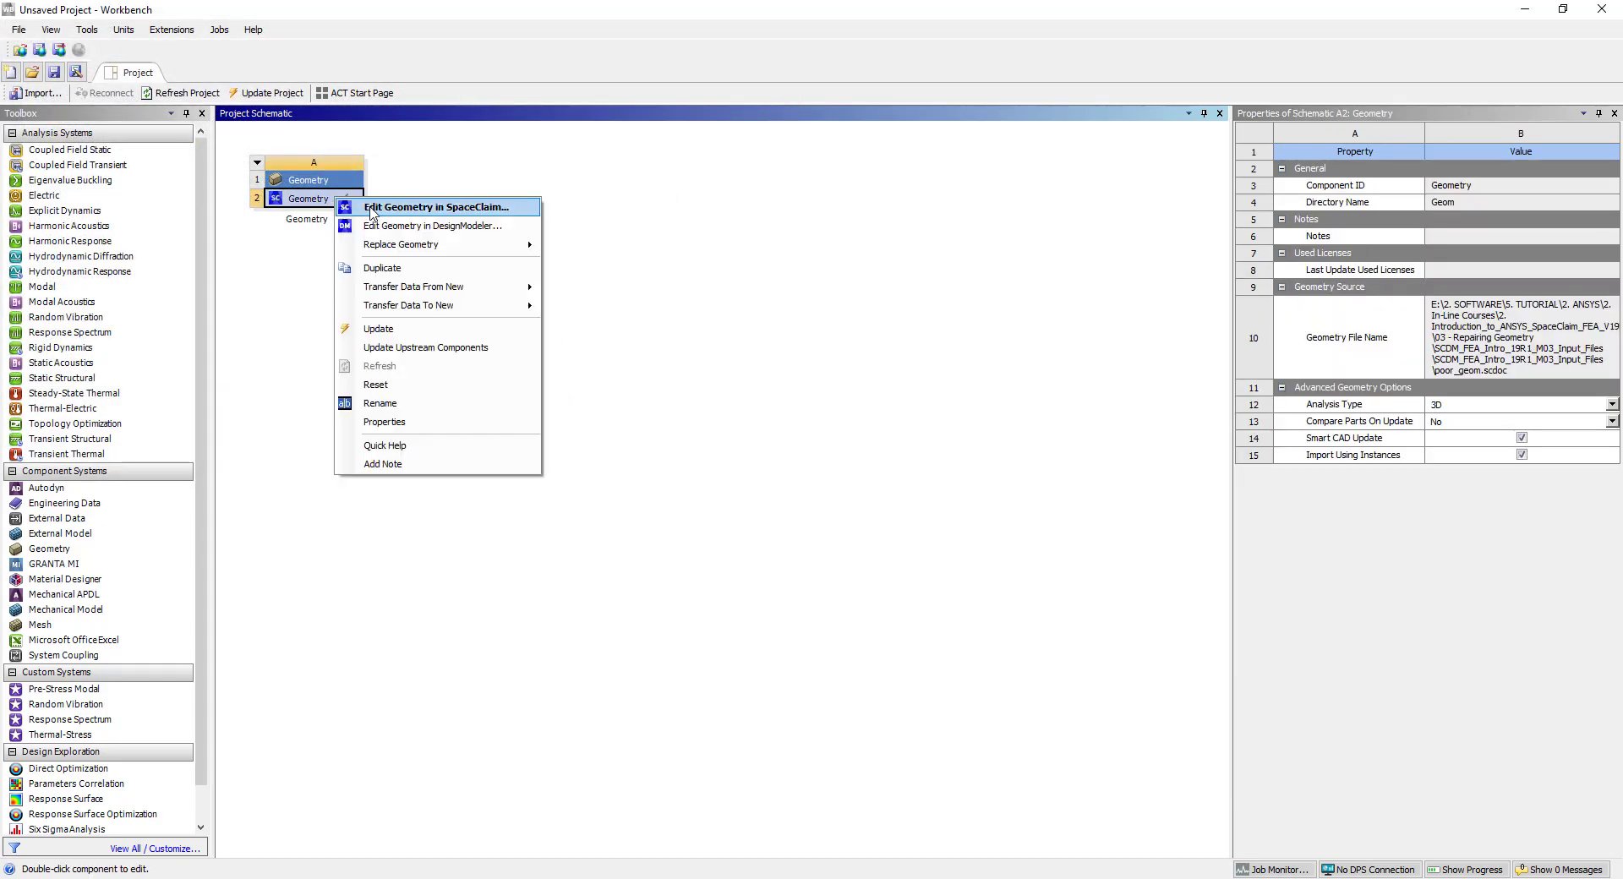
pyautogui.click(409, 209)
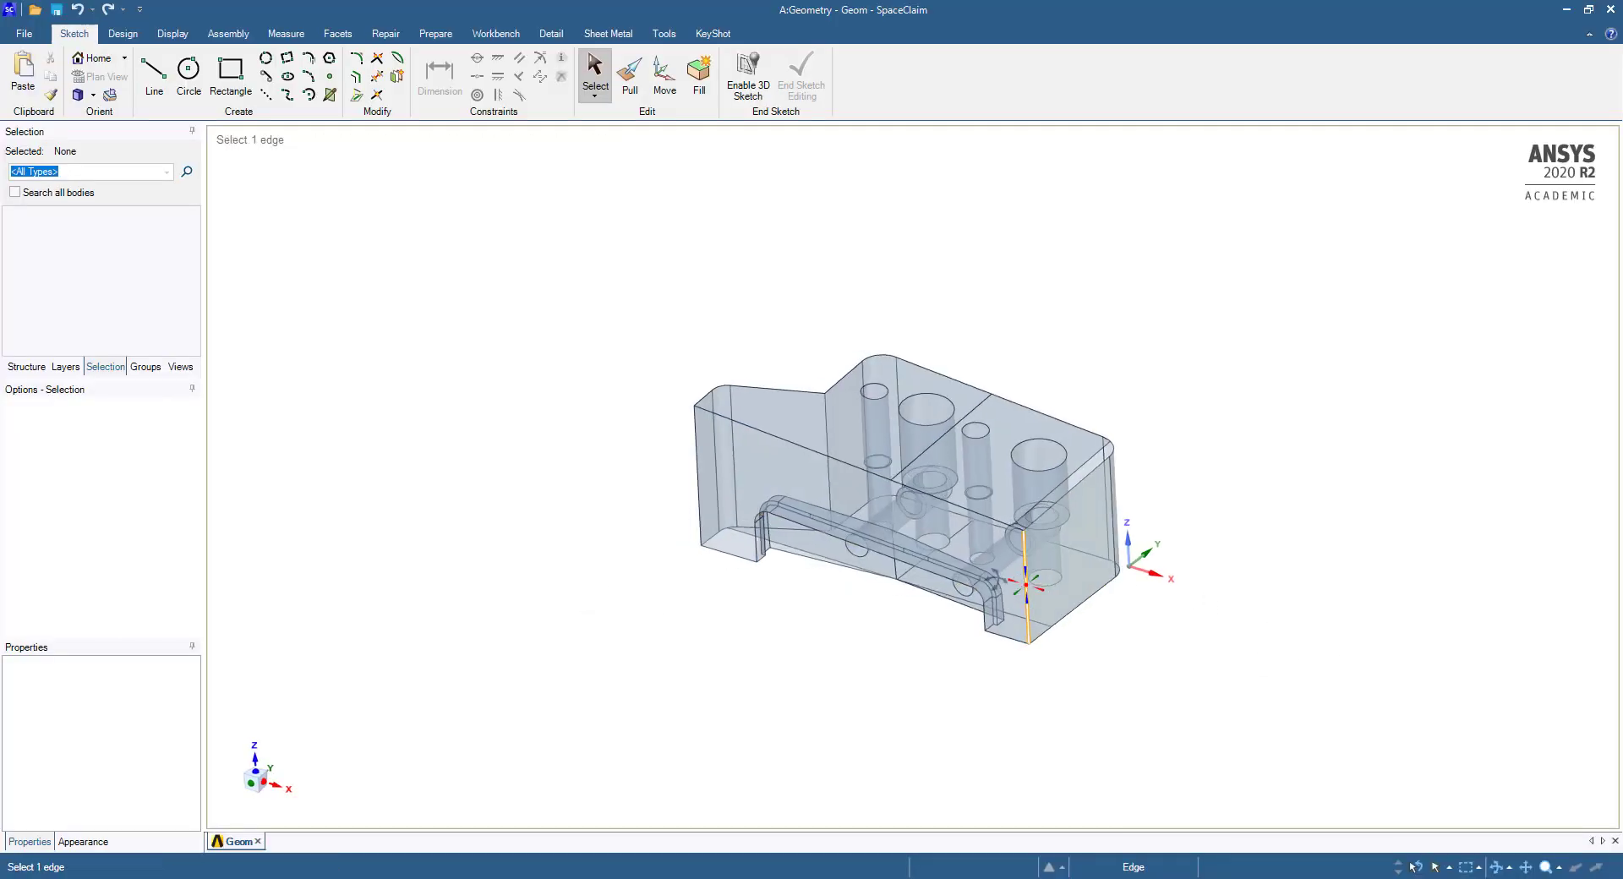
# - Orbit the model and select Surface4 and other surface bodies in the Structure tree
pyautogui.moveTo(1027, 581); pyautogui.dragTo(1075, 601, button='middle')
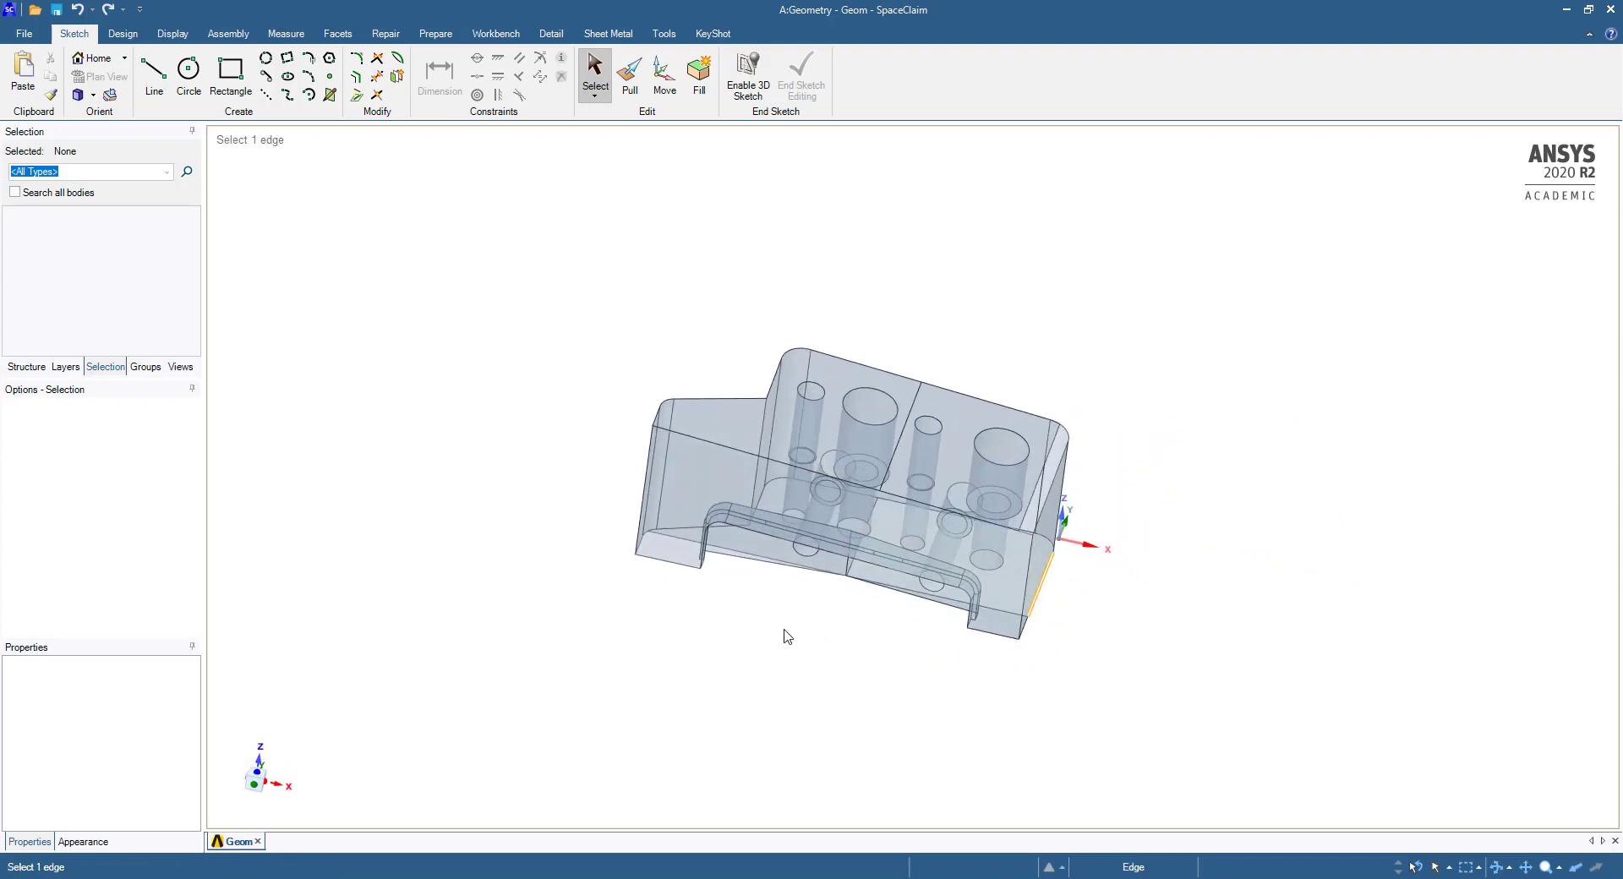
pyautogui.click(26, 367)
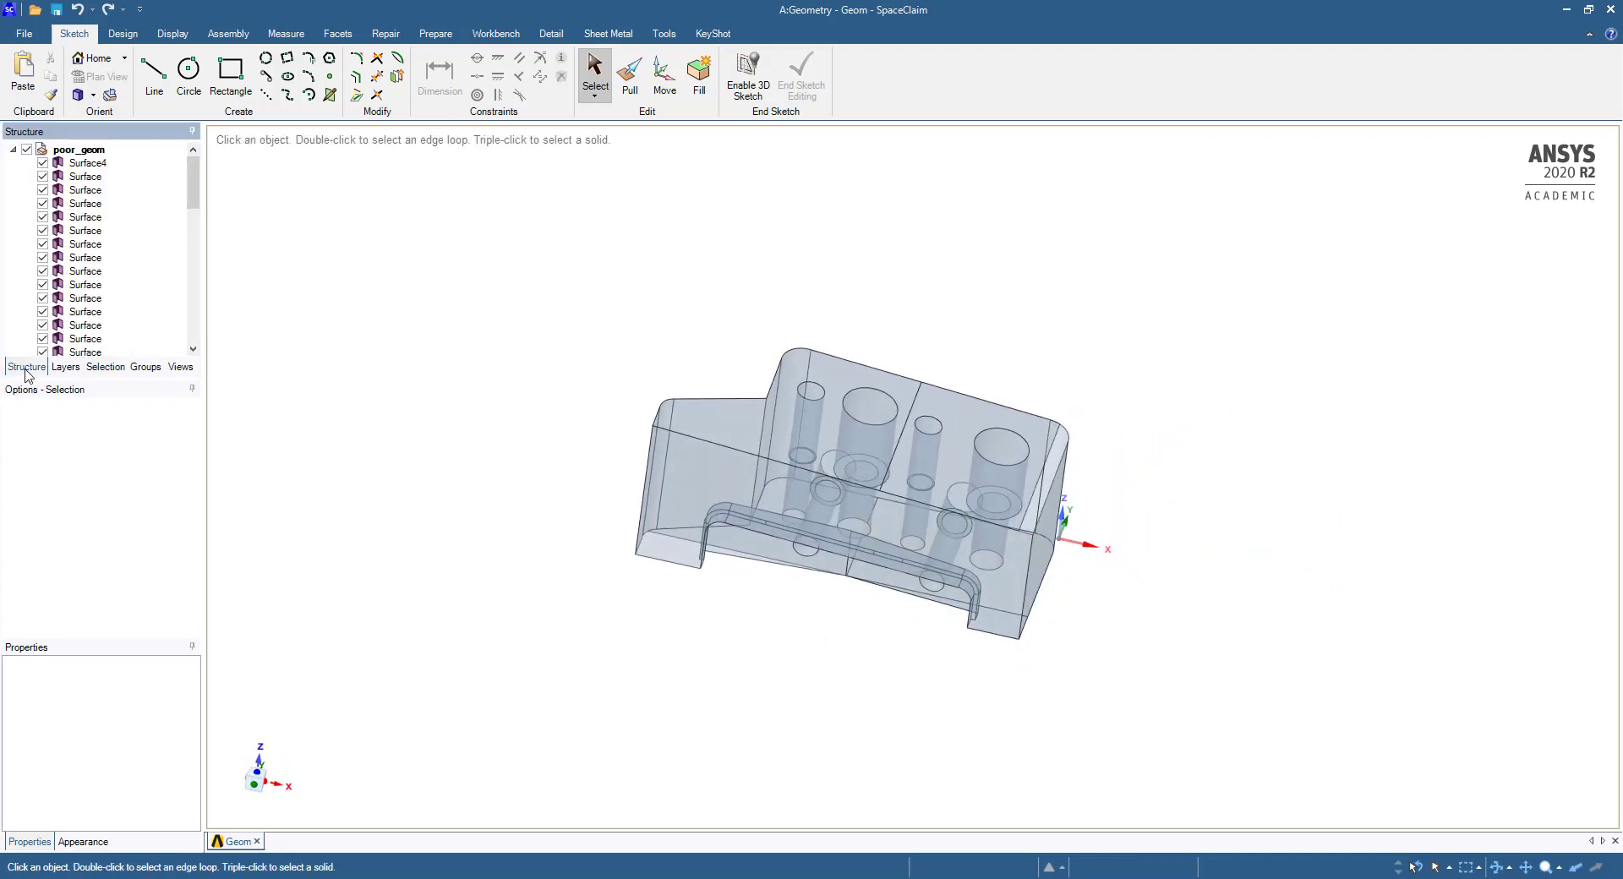
pyautogui.click(93, 168)
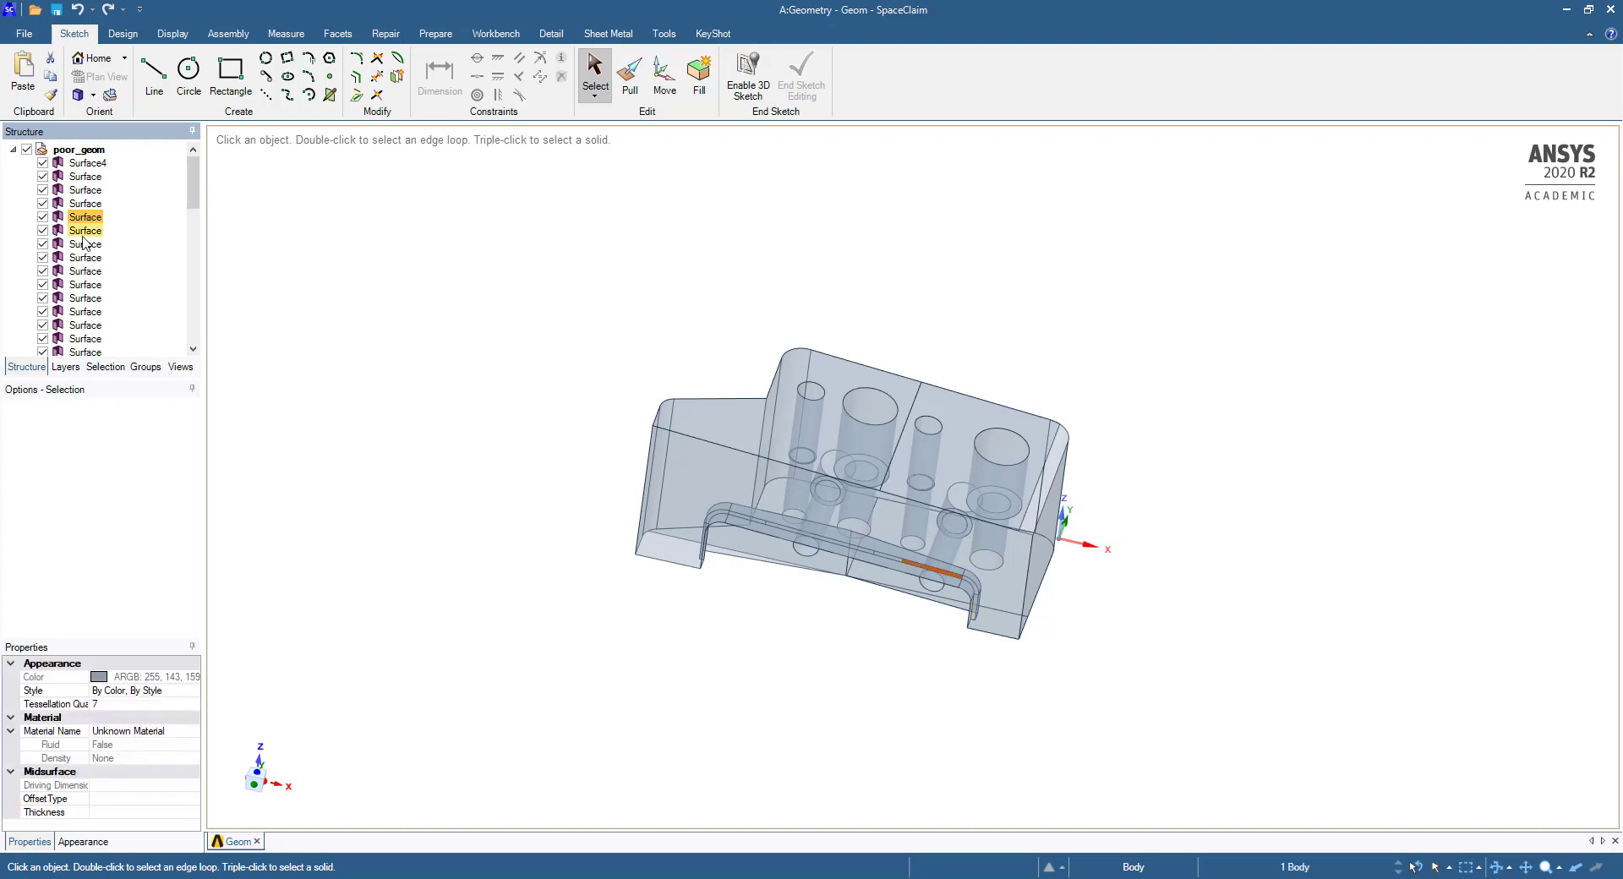
pyautogui.click(85, 298)
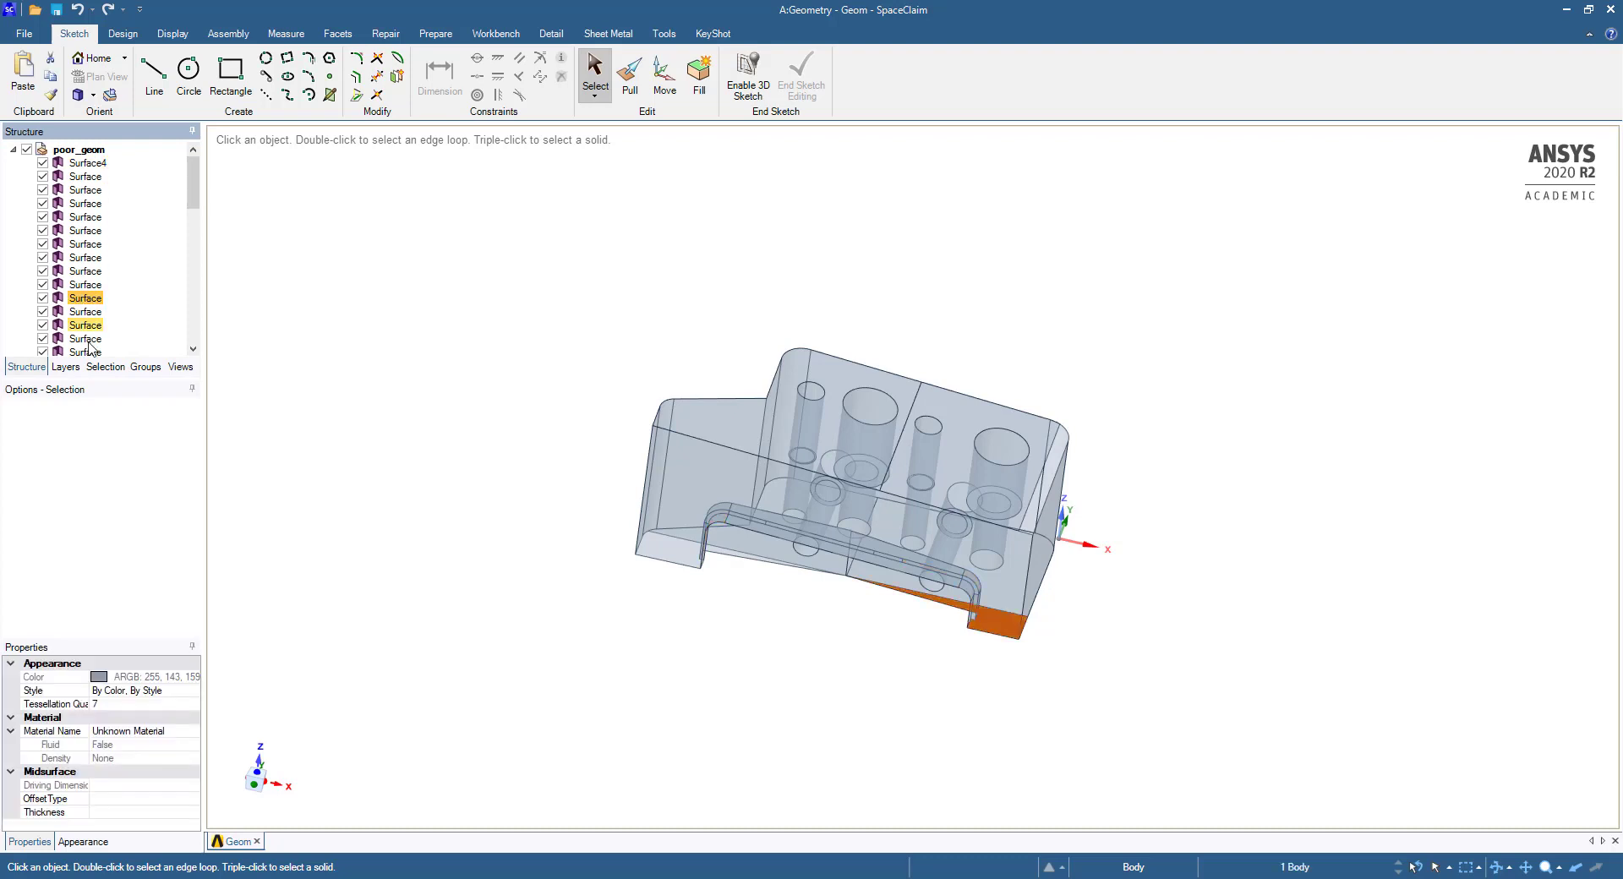
pyautogui.scroll(-3, 93, 355)
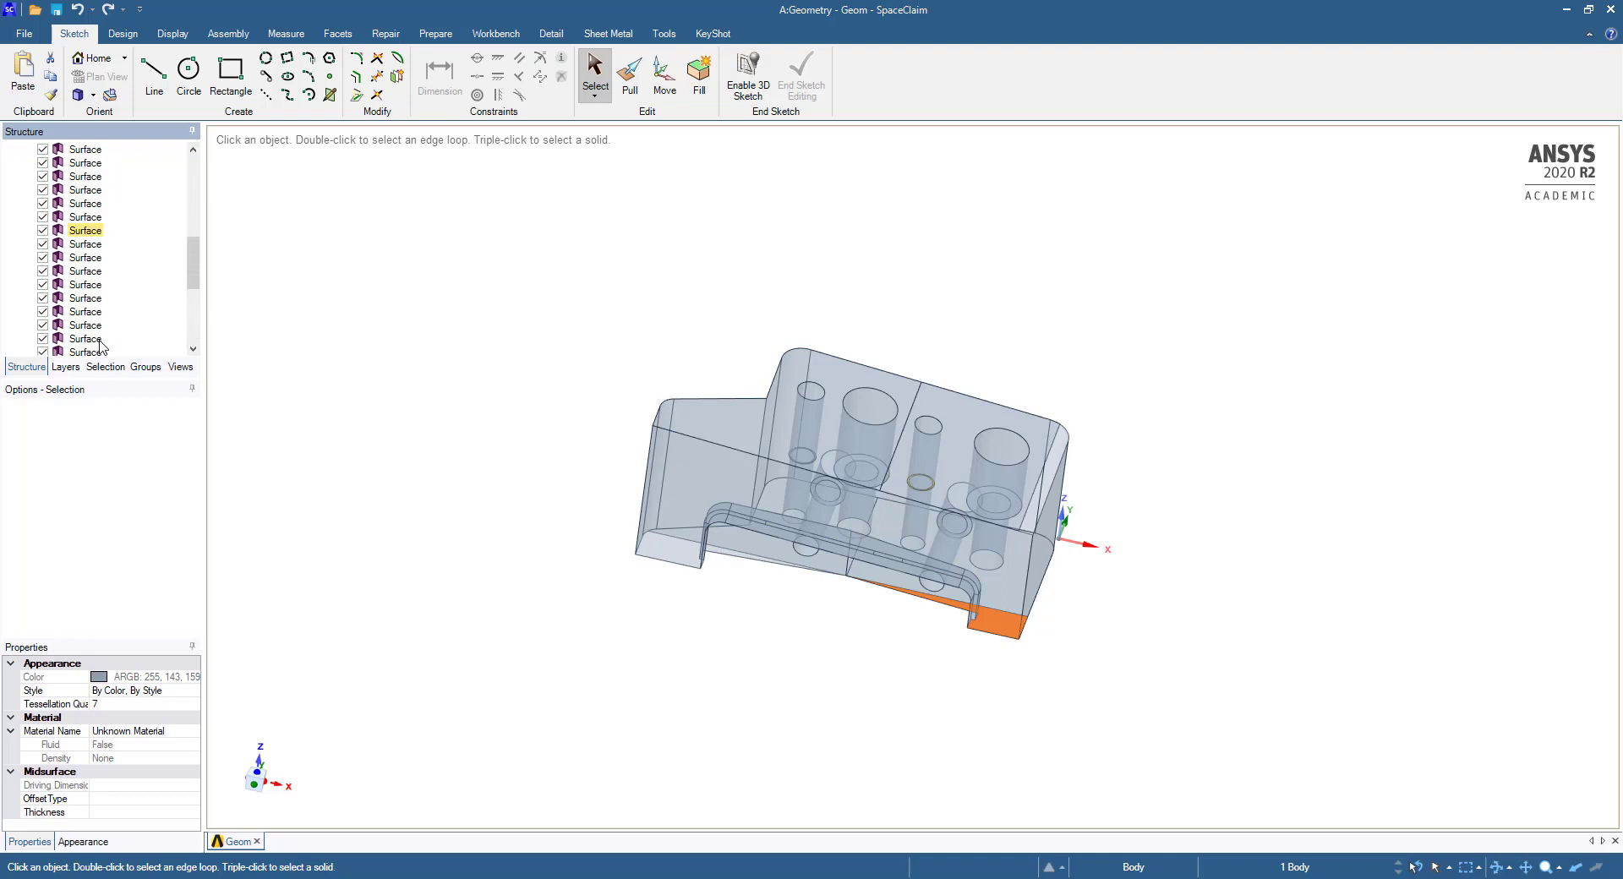
pyautogui.scroll(3, 106, 312)
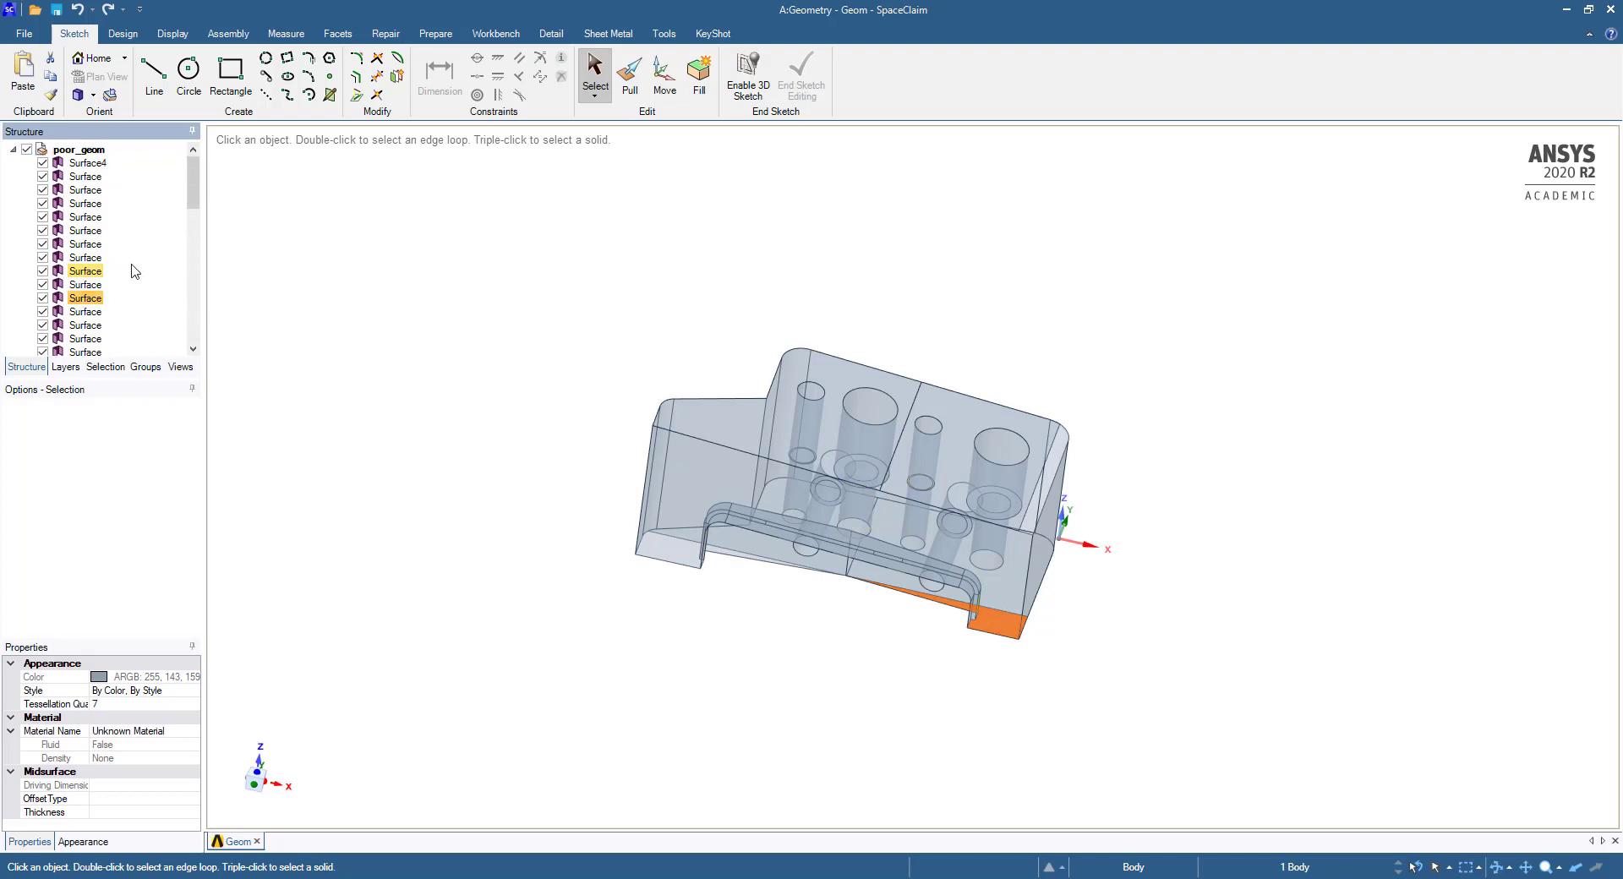
# - On the Repair tab, select Surface4 and a neighbouring surface to compare them
pyautogui.click(388, 35)
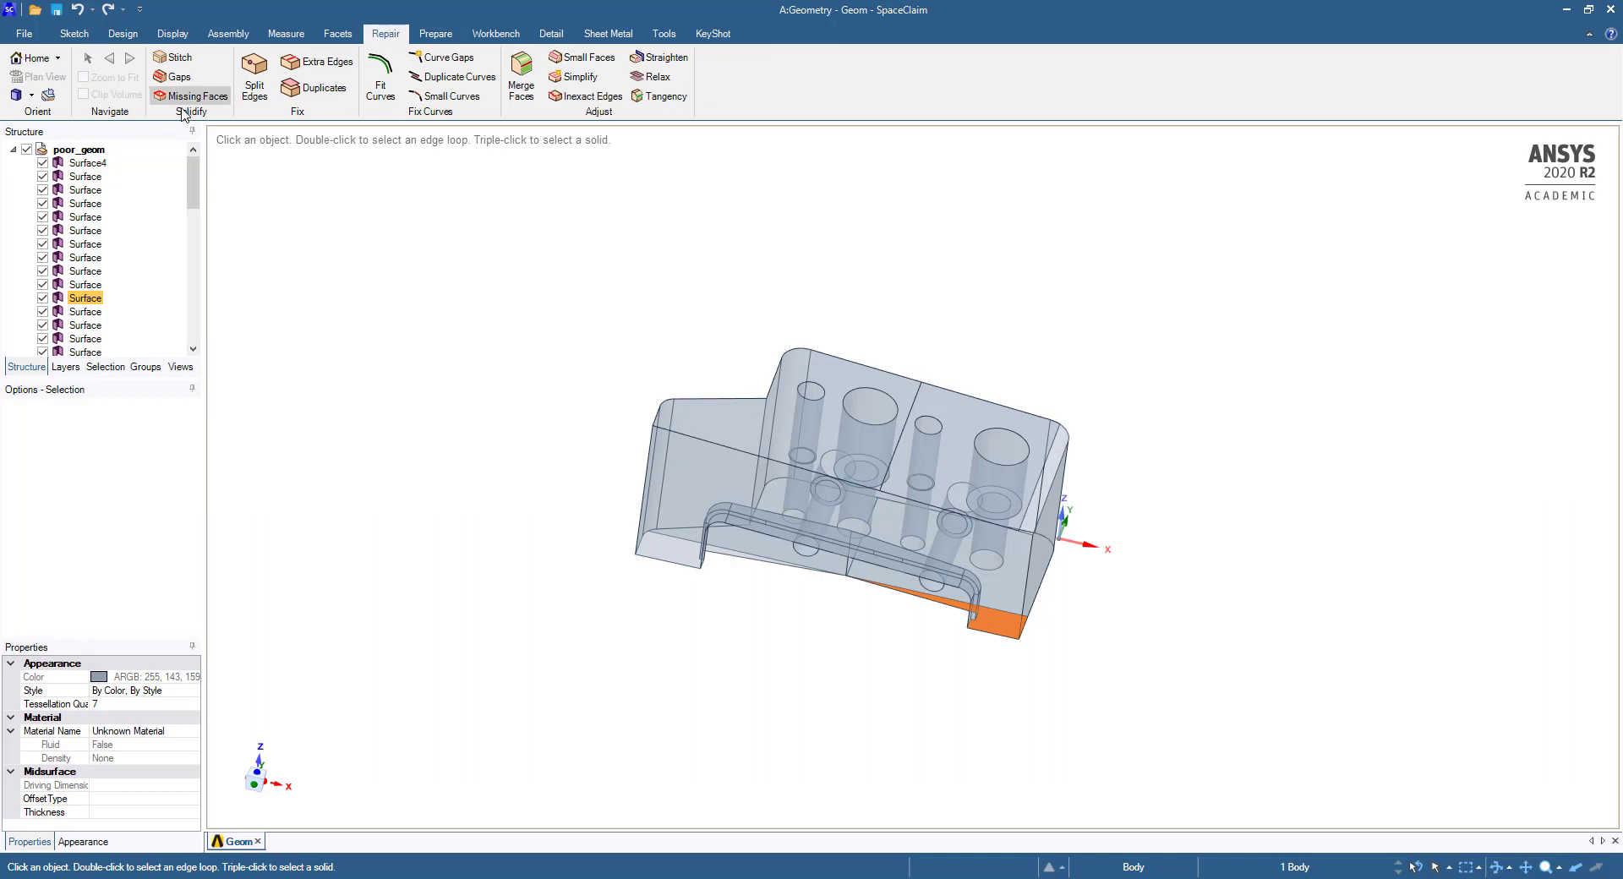
pyautogui.click(84, 162)
pyautogui.click(82, 177)
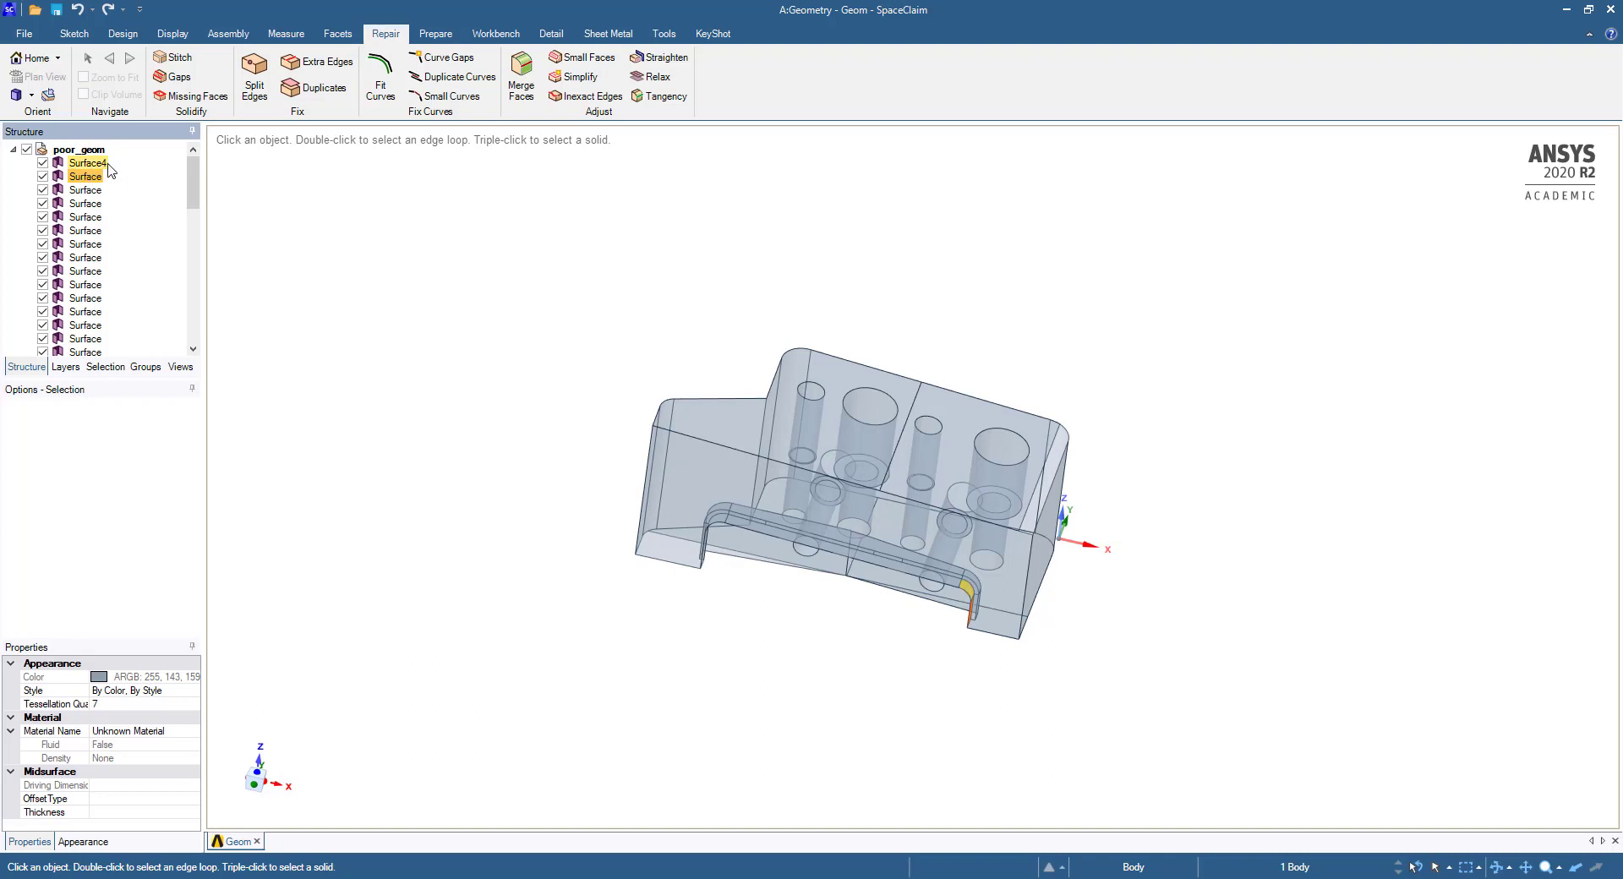
pyautogui.click(330, 238)
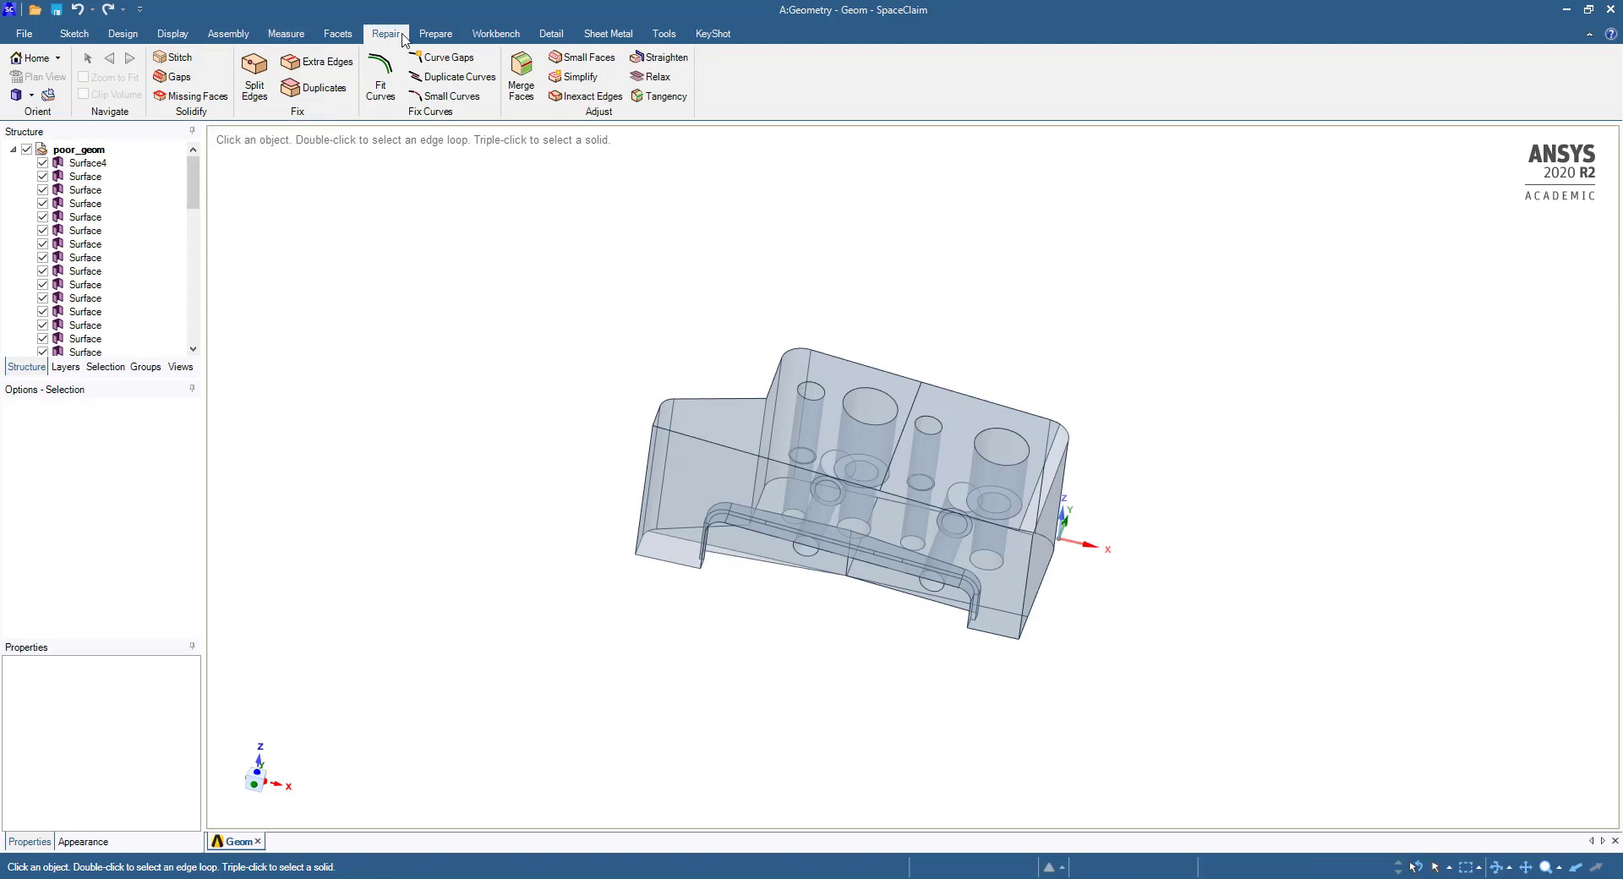
# - Stitch all surfaces into a single Surface body and inspect its properties
pyautogui.click(178, 59)
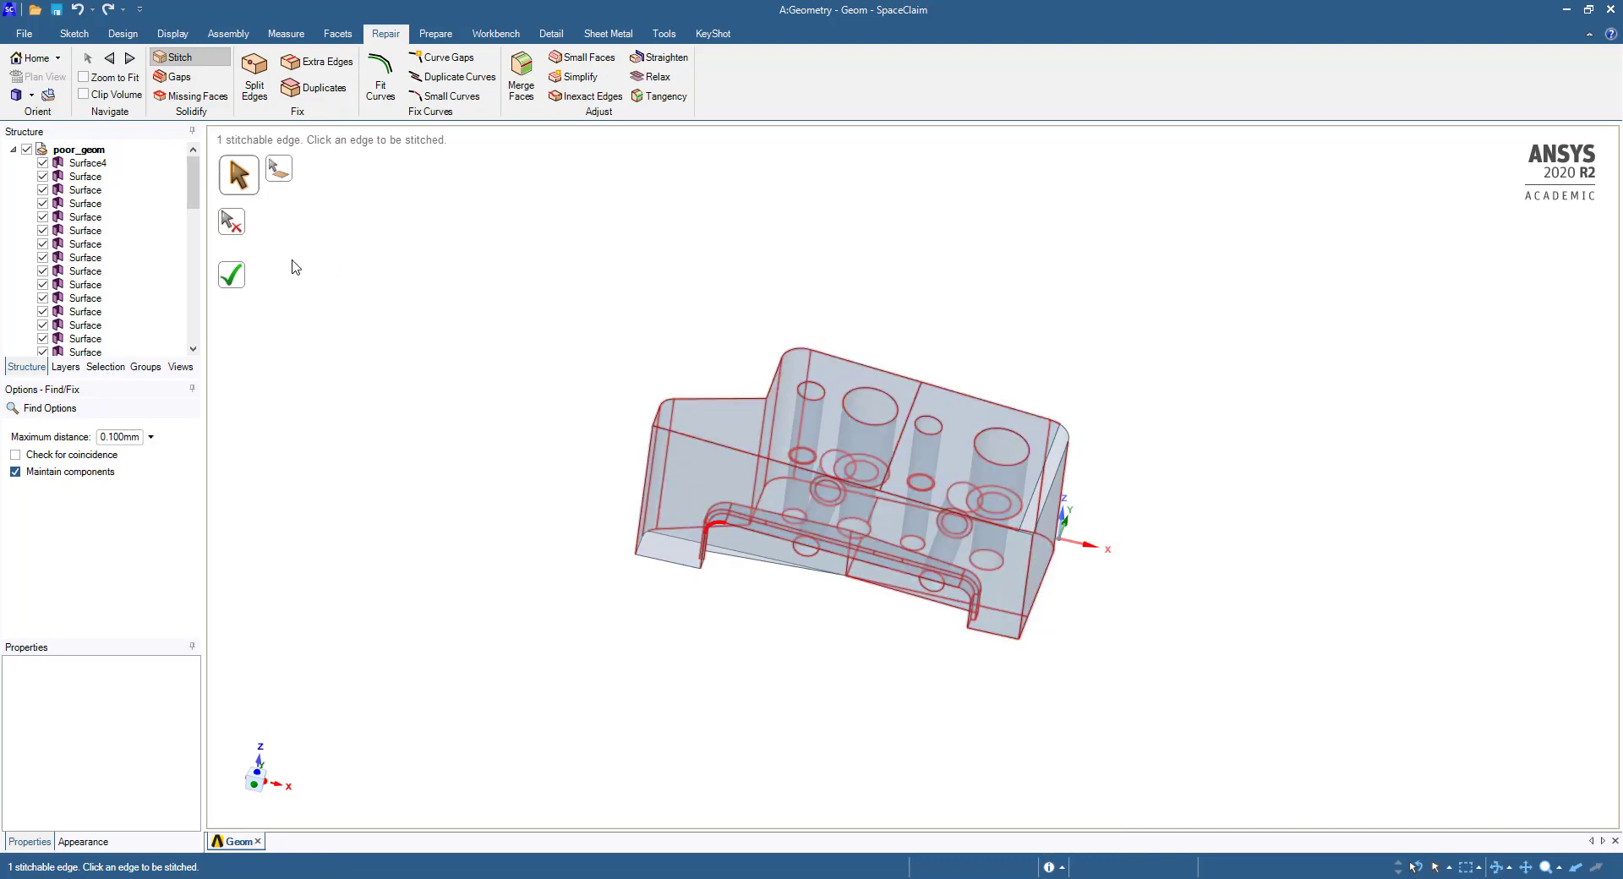
pyautogui.click(235, 275)
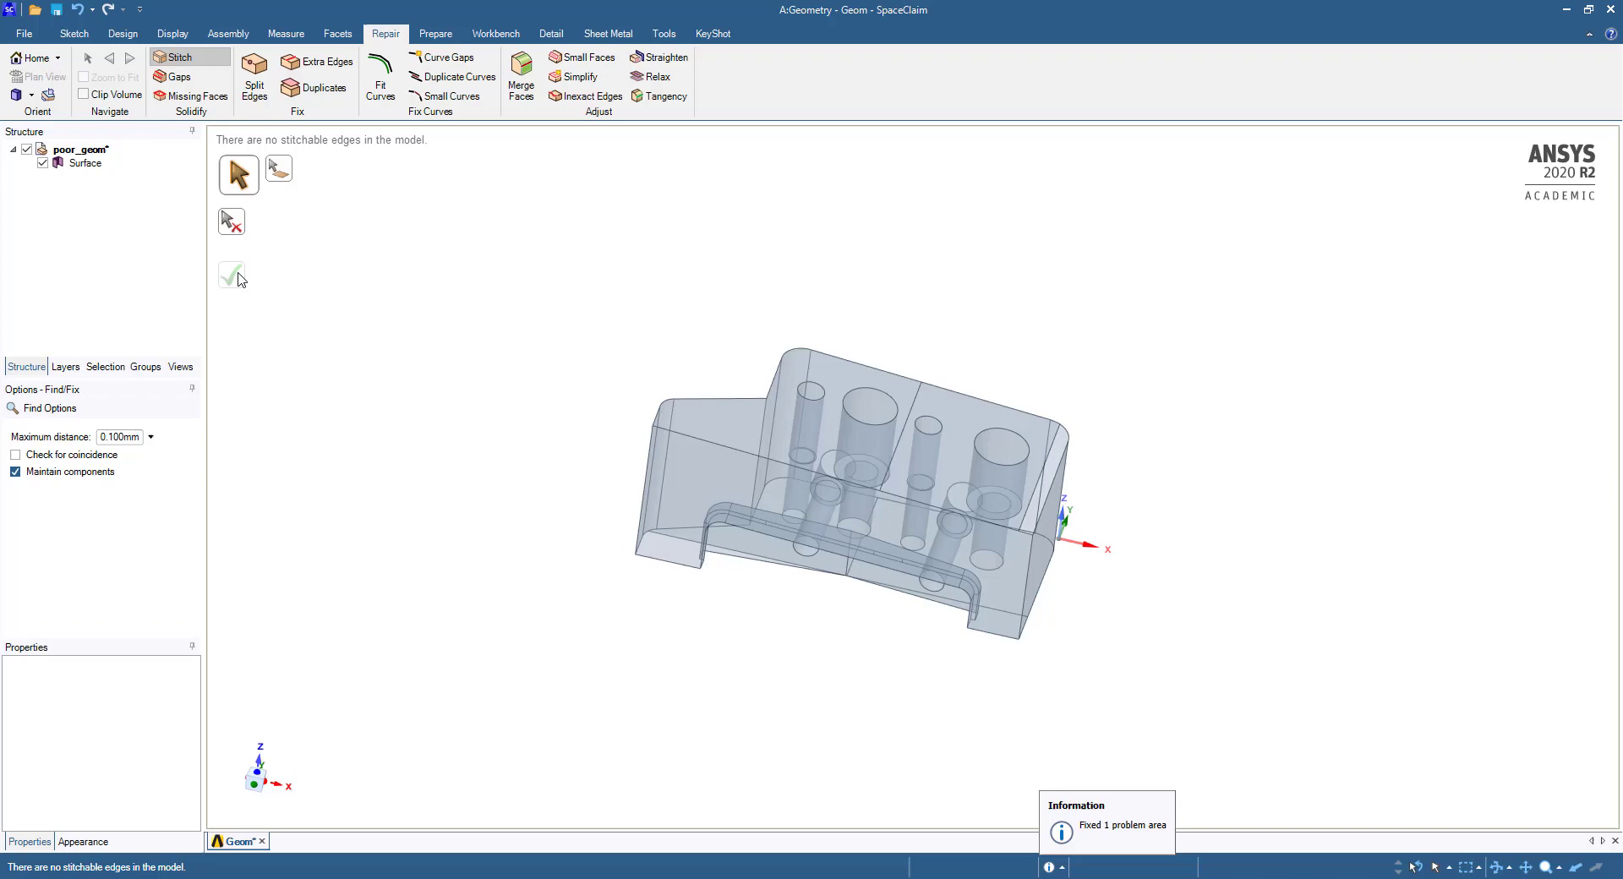
pyautogui.click(88, 164)
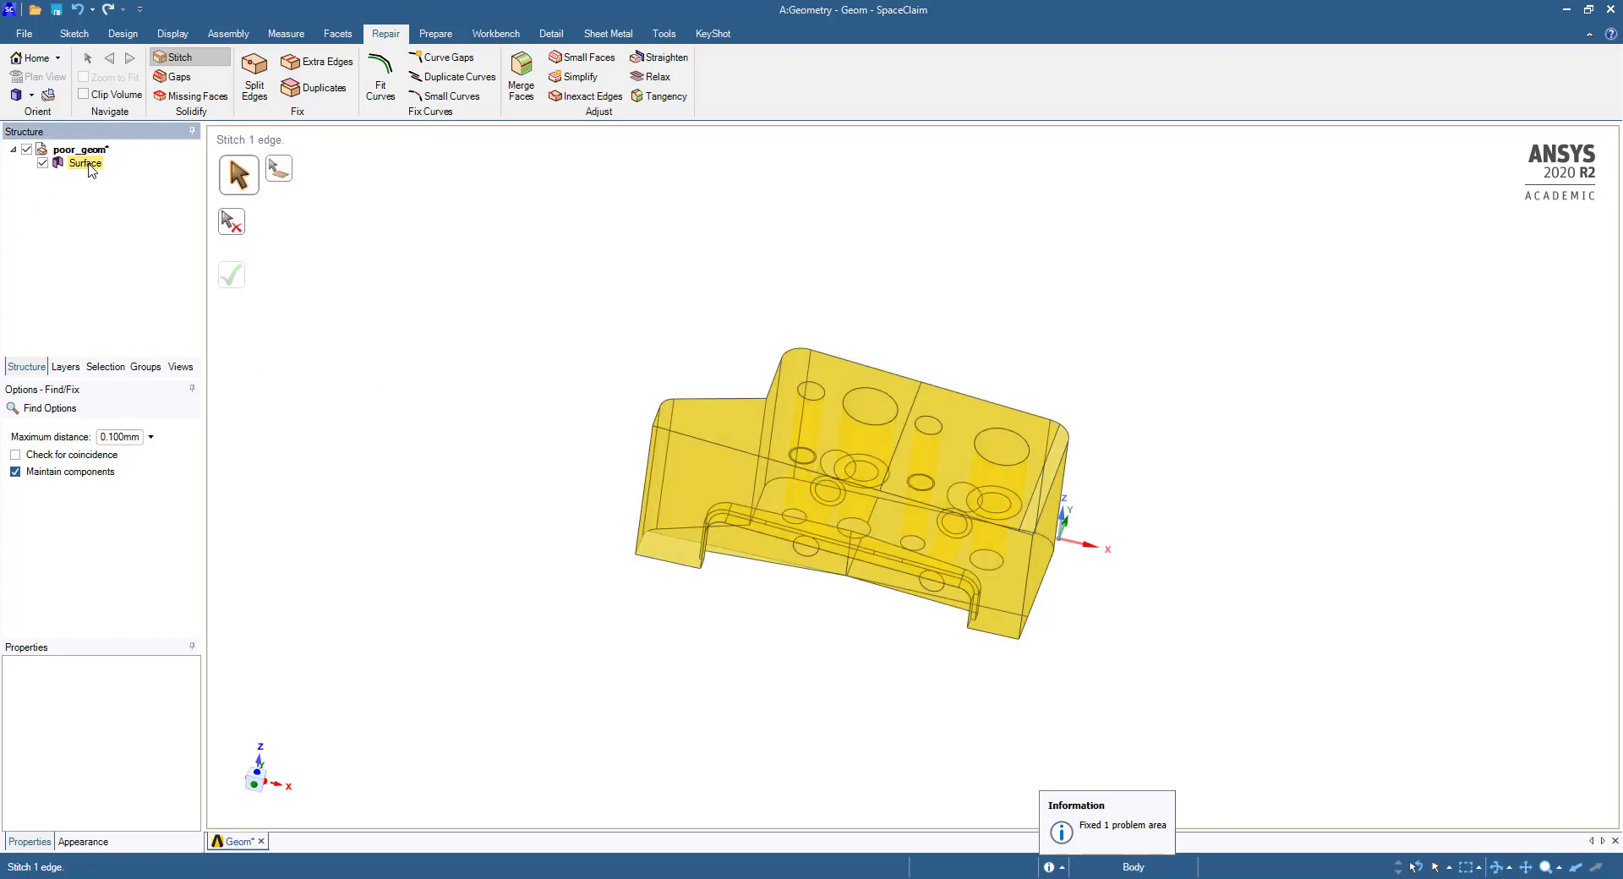
pyautogui.click(88, 165)
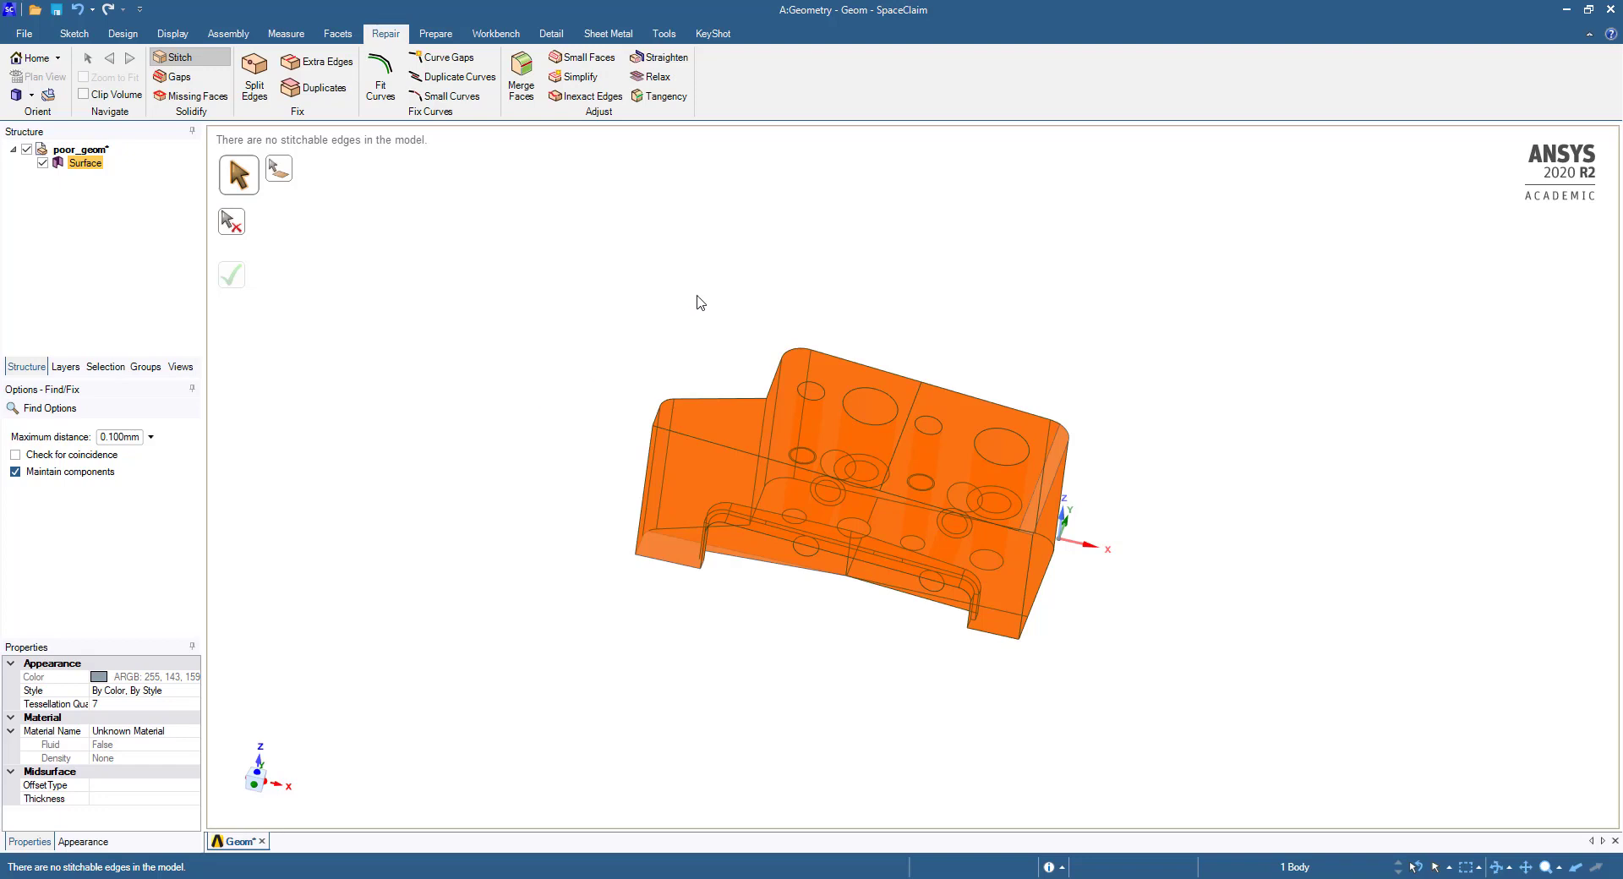
pyautogui.click(405, 241)
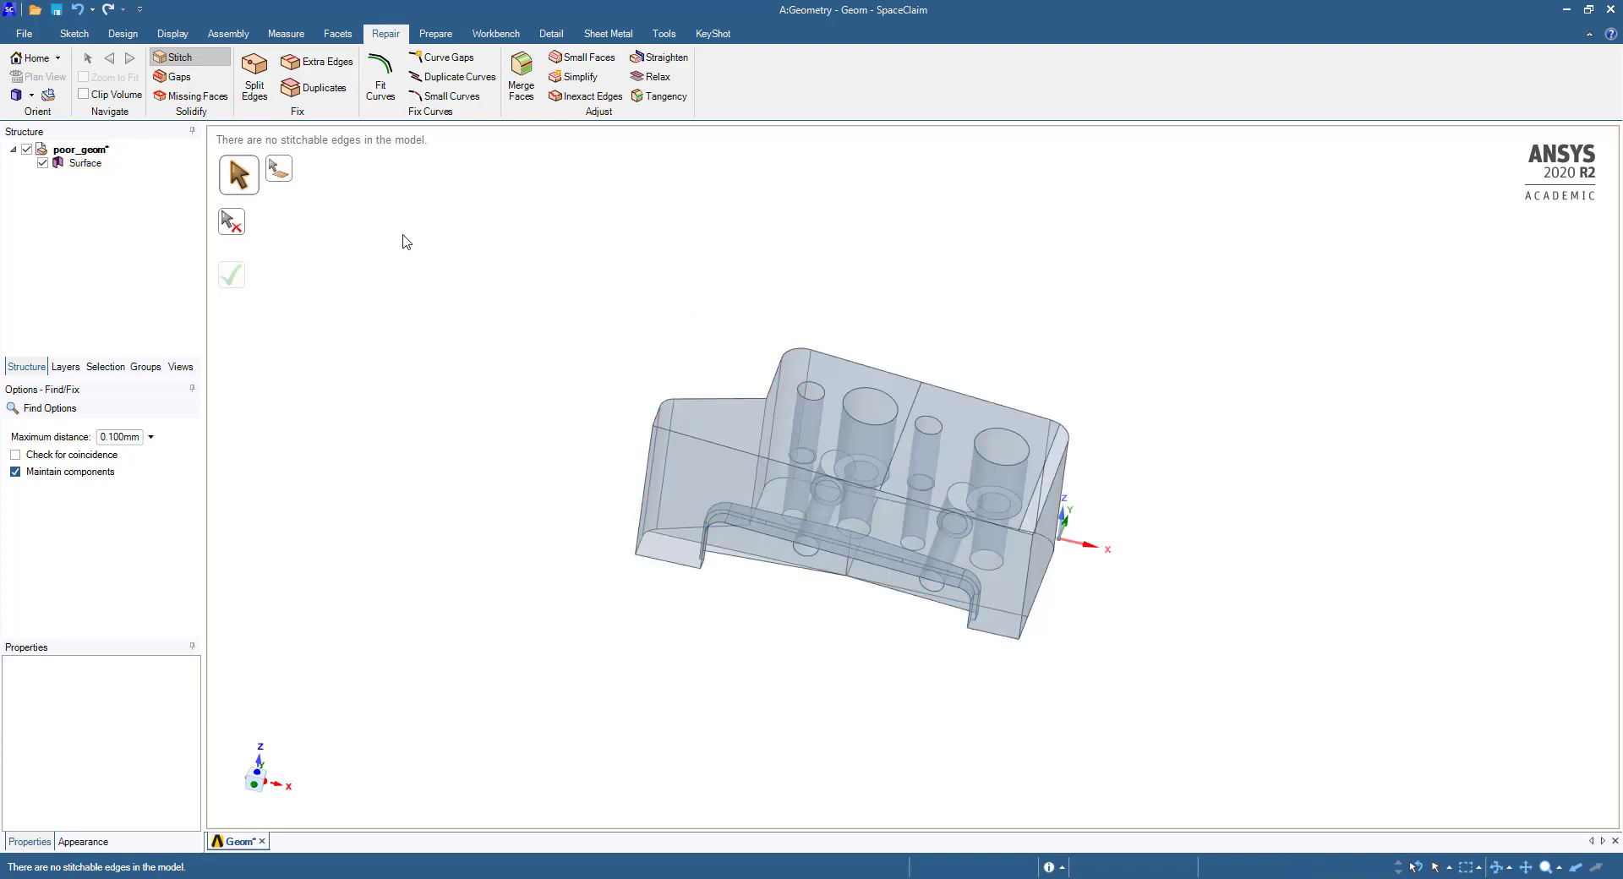
# - Orbit, zoom and pan the stitched poor_geom surface to inspect it from several angles
pyautogui.moveTo(1012, 680)
pyautogui.mouseDown(button='middle')
pyautogui.moveTo(1039, 645)
pyautogui.moveTo(1087, 632)
pyautogui.moveTo(1088, 691)
pyautogui.mouseUp(button='middle')
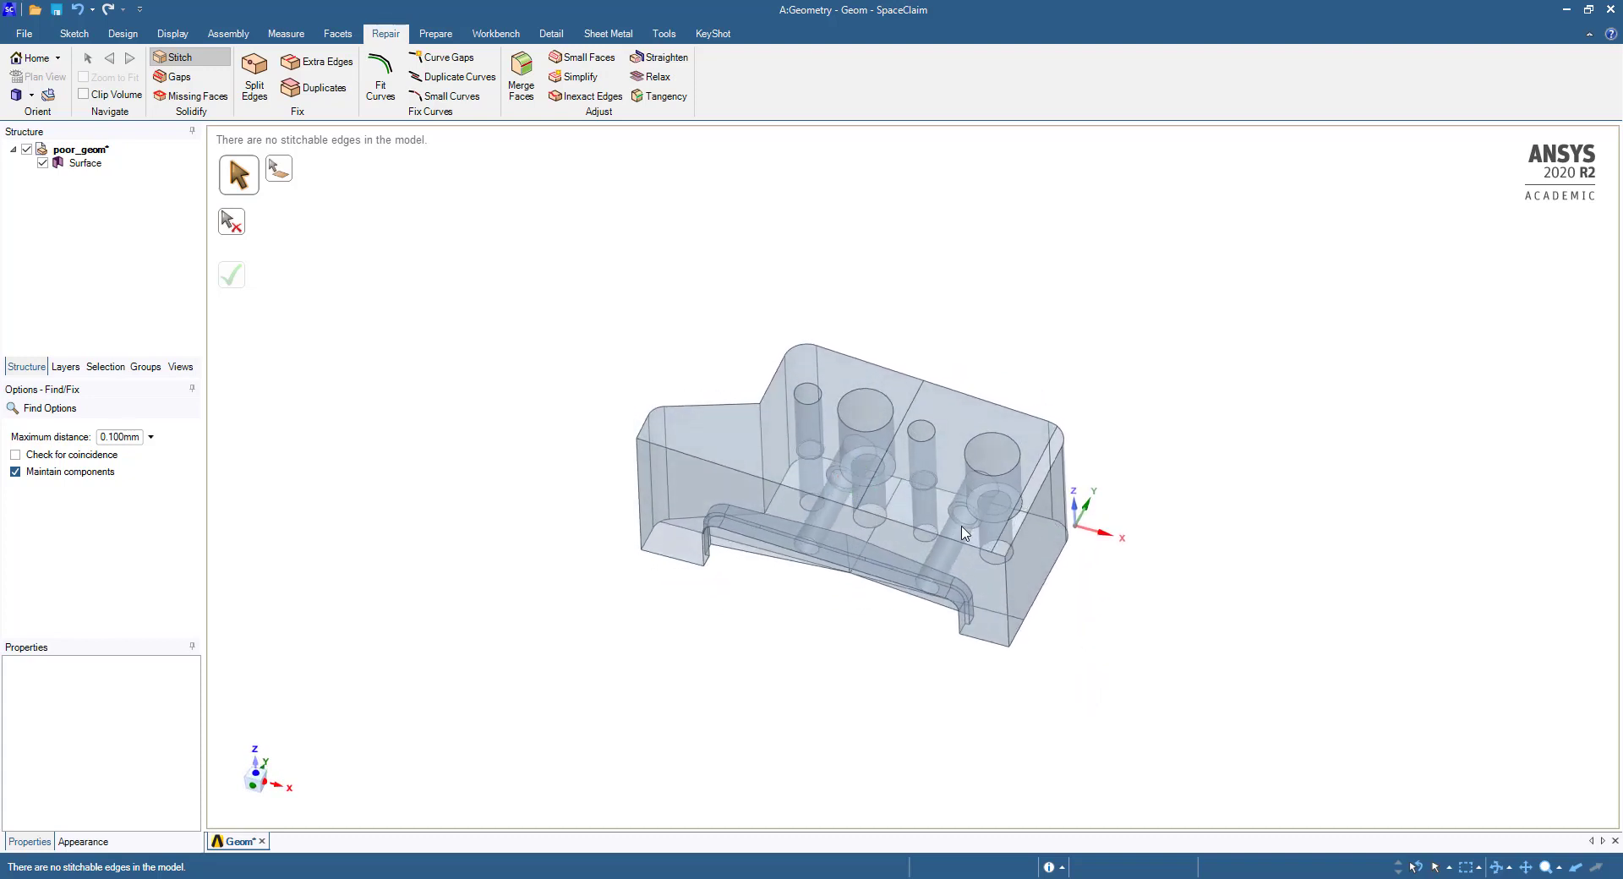
pyautogui.moveTo(971, 543); pyautogui.dragTo(1008, 568, button='middle')
pyautogui.scroll(5, 1008, 568)
pyautogui.moveTo(1166, 369)
pyautogui.mouseDown(button='middle')
pyautogui.moveTo(1128, 321)
pyautogui.moveTo(1161, 288)
pyautogui.moveTo(1183, 295)
pyautogui.moveTo(1184, 279)
pyautogui.moveTo(1162, 279)
pyautogui.moveTo(1153, 314)
pyautogui.moveTo(1134, 259)
pyautogui.mouseUp(button='middle')
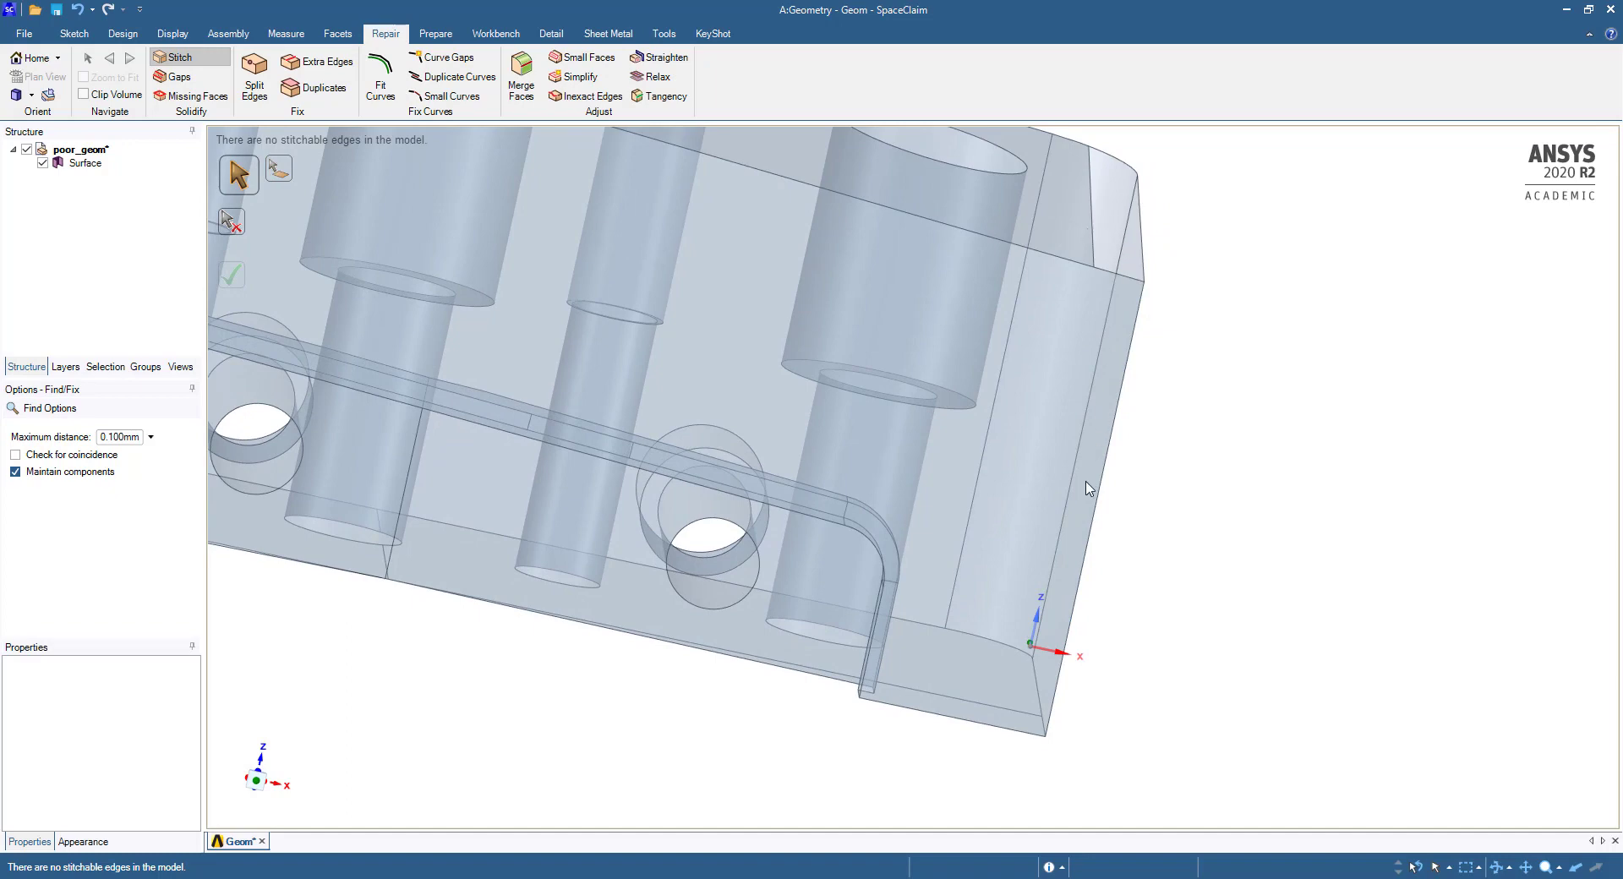
pyautogui.scroll(2, 1191, 440)
pyautogui.scroll(-8, 1208, 364)
pyautogui.moveTo(1227, 253); pyautogui.dragTo(1036, 398, button='middle')
pyautogui.scroll(5, 1046, 389)
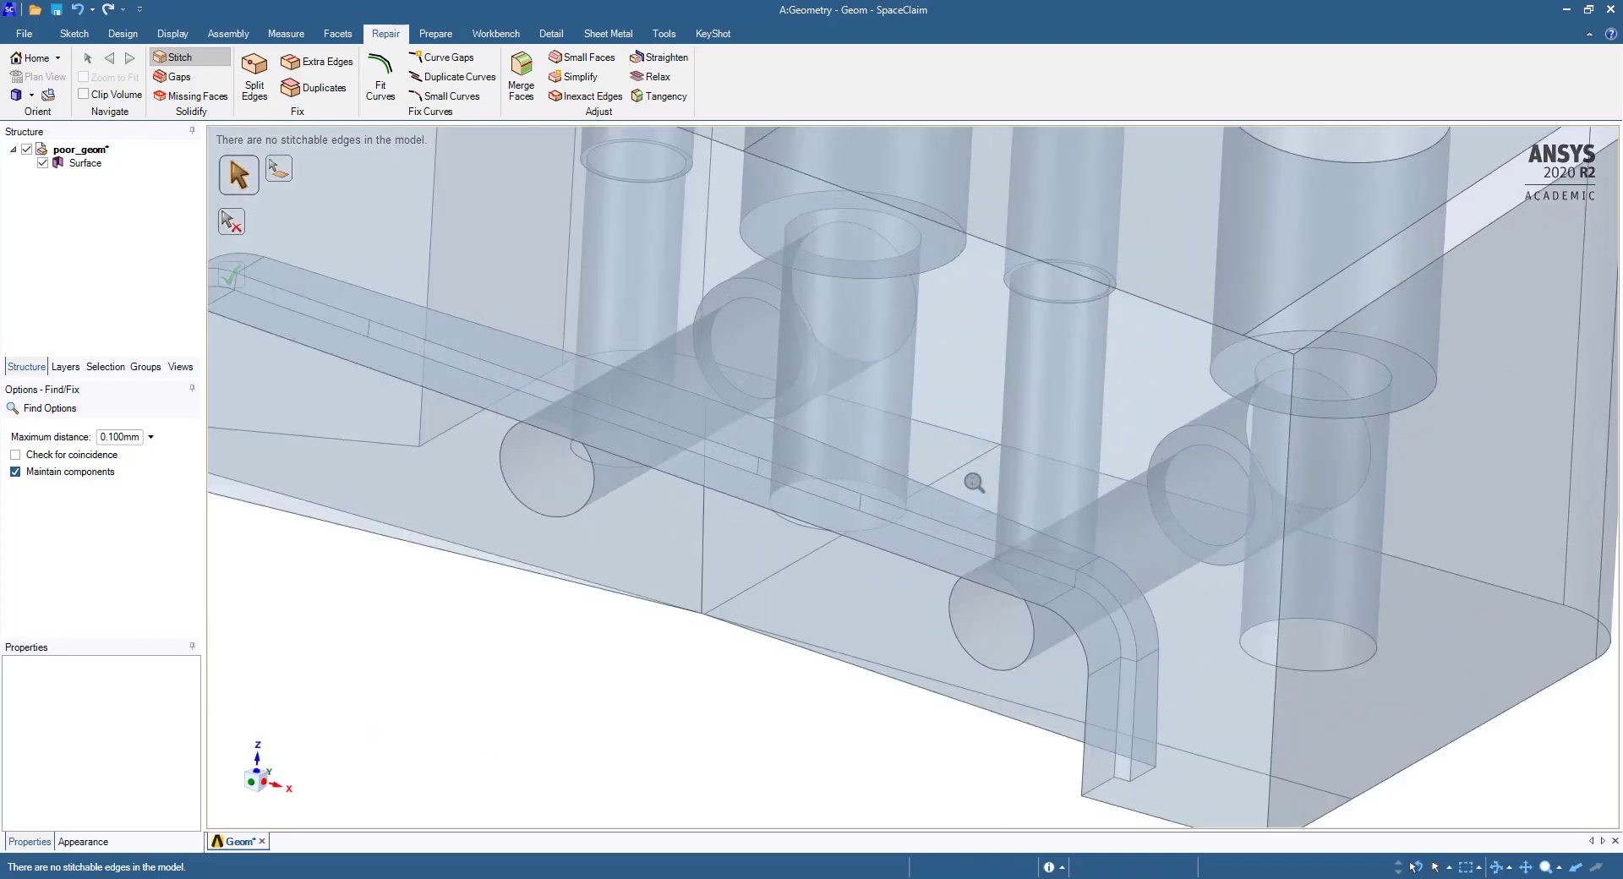
pyautogui.scroll(-3, 1098, 334)
pyautogui.keyDown('shift'); pyautogui.moveTo(1221, 344); pyautogui.dragTo(1088, 518, button='middle'); pyautogui.keyUp('shift')
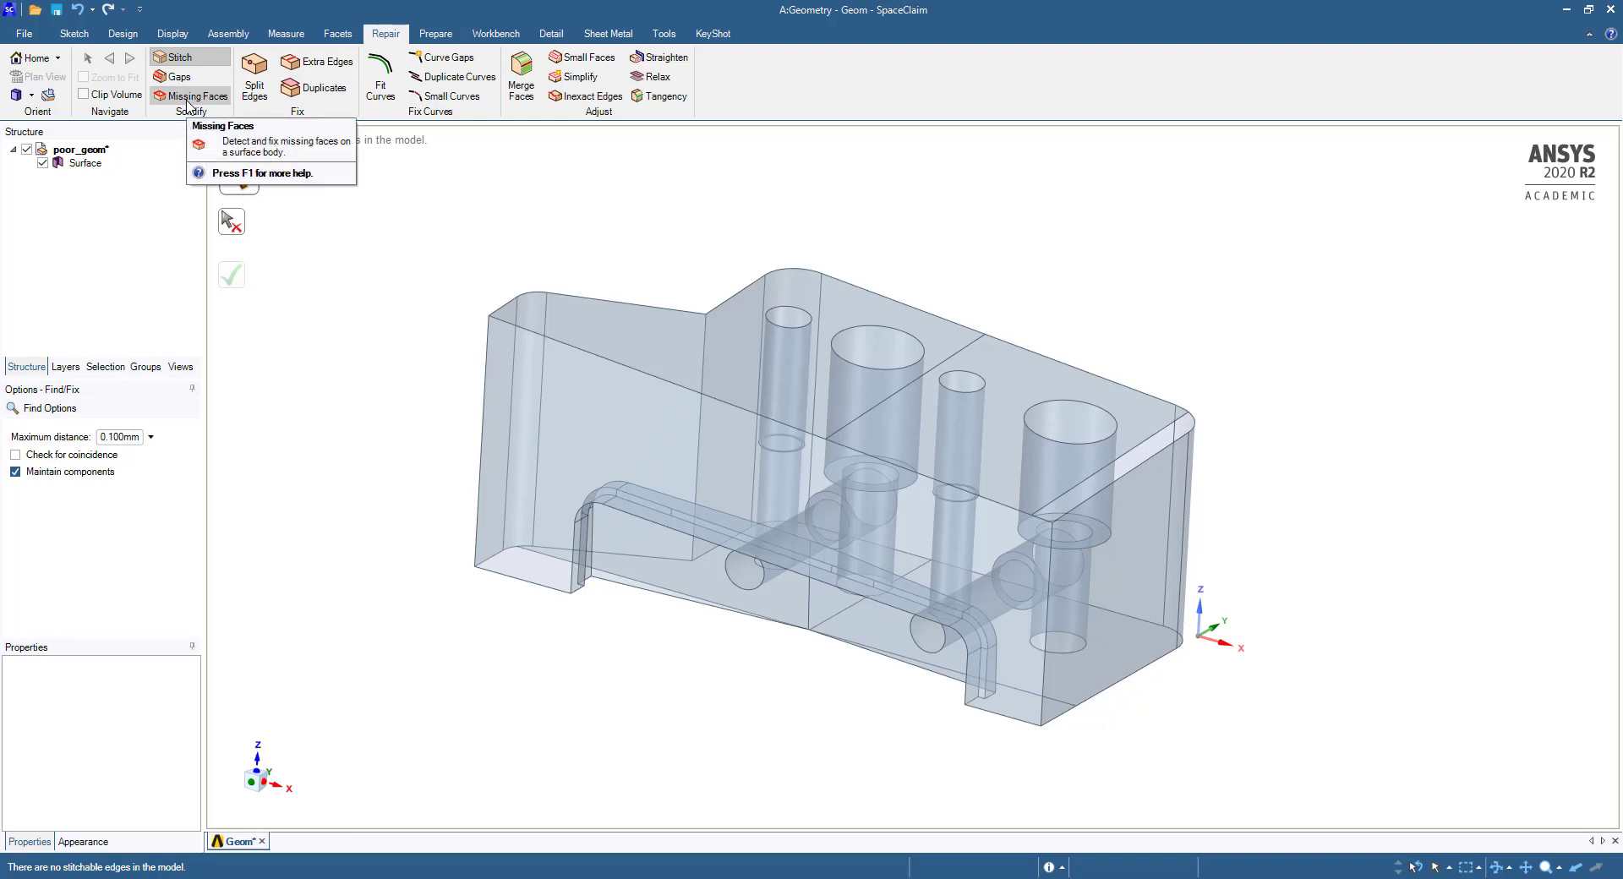
# - Patch the 2 missing faces to close the body, then orbit to check the new Solid
pyautogui.click(187, 103)
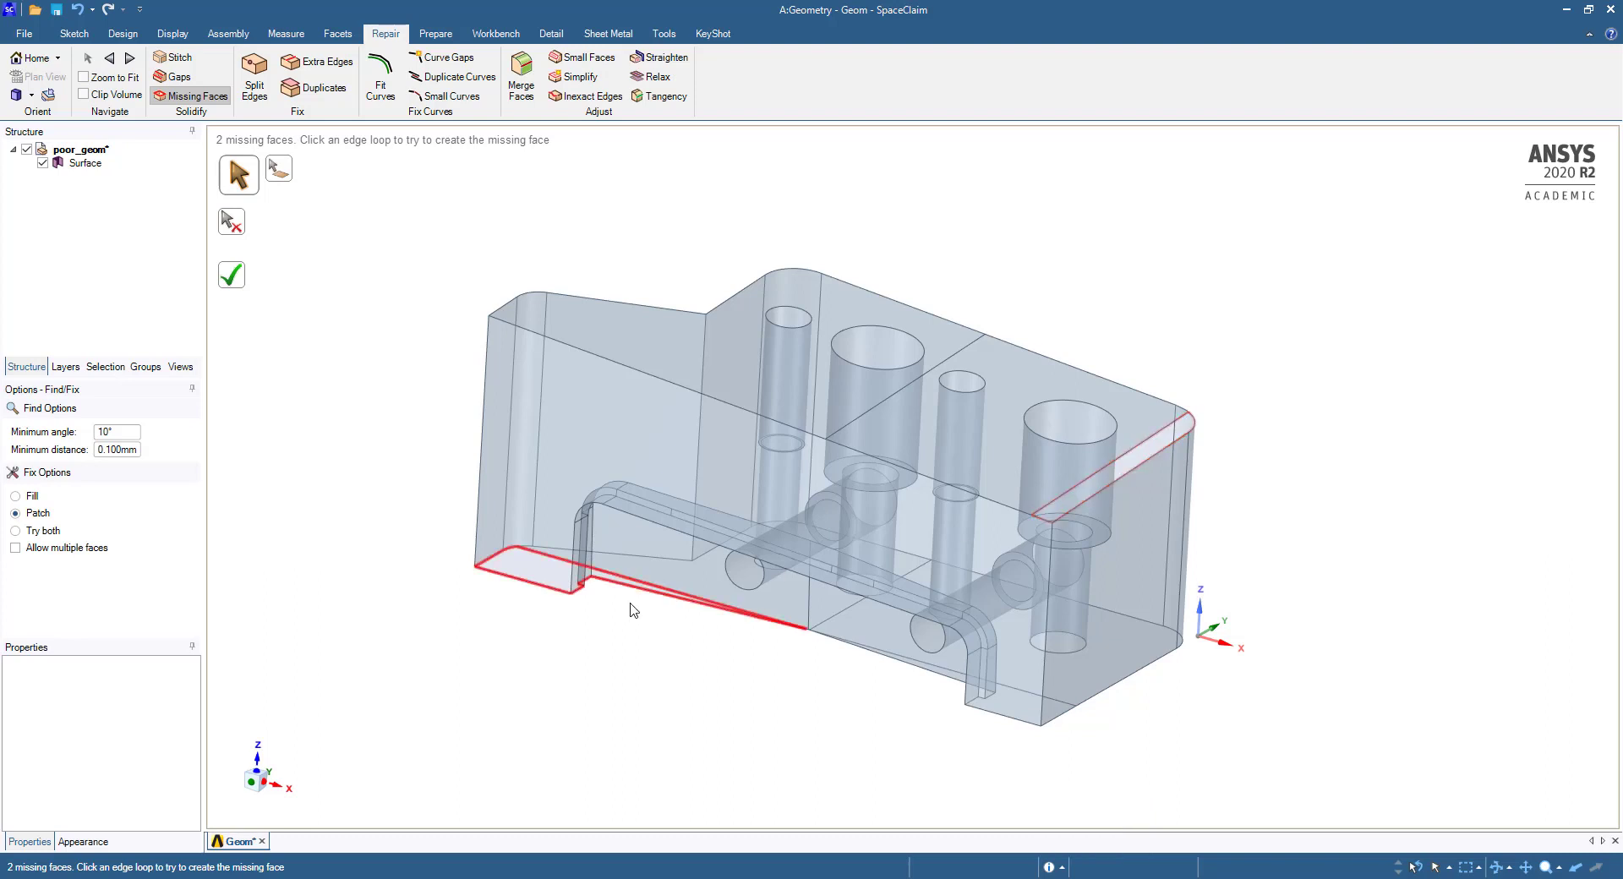
pyautogui.click(234, 281)
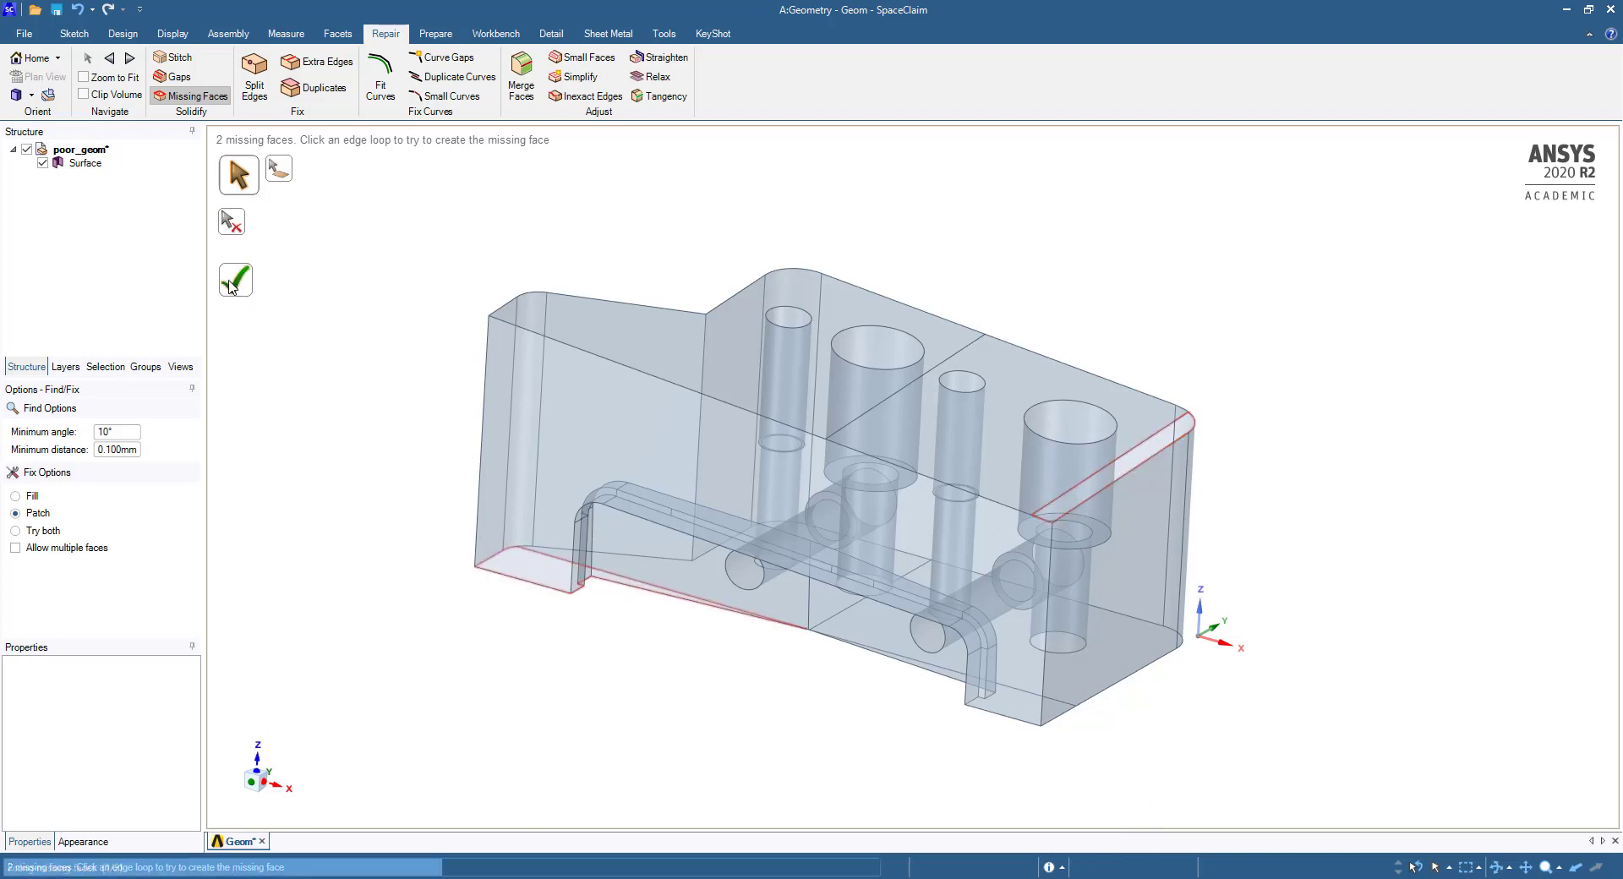
pyautogui.moveTo(590, 682)
pyautogui.mouseDown(button='middle')
pyautogui.moveTo(613, 630)
pyautogui.moveTo(625, 655)
pyautogui.moveTo(634, 626)
pyautogui.moveTo(648, 674)
pyautogui.moveTo(616, 735)
pyautogui.moveTo(600, 677)
pyautogui.mouseUp(button='middle')
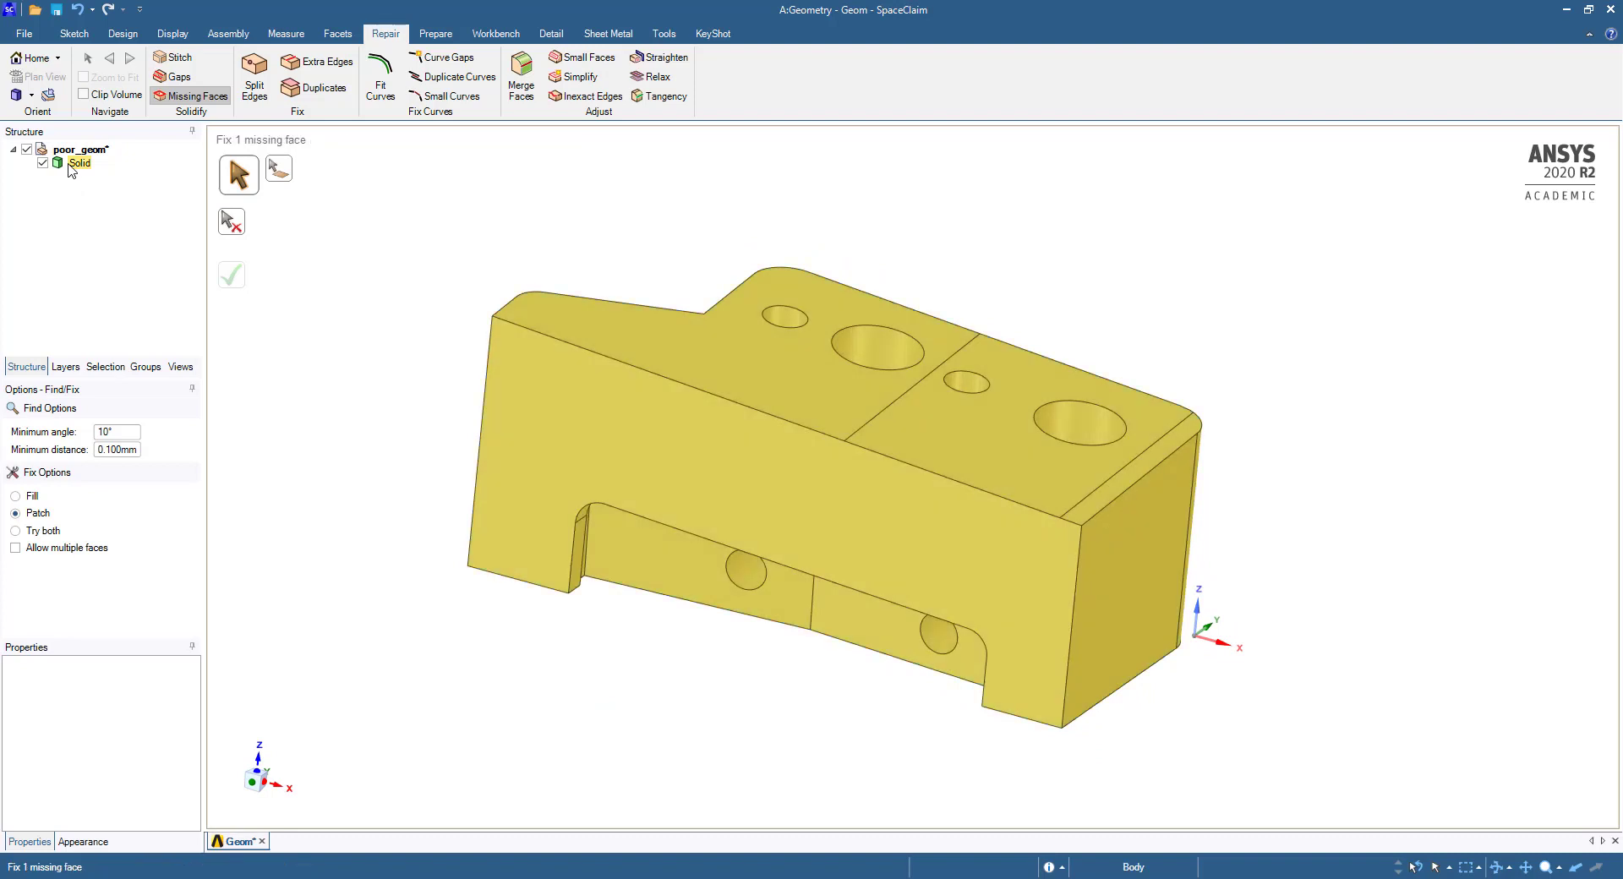
pyautogui.moveTo(862, 572); pyautogui.dragTo(893, 507, button='middle')
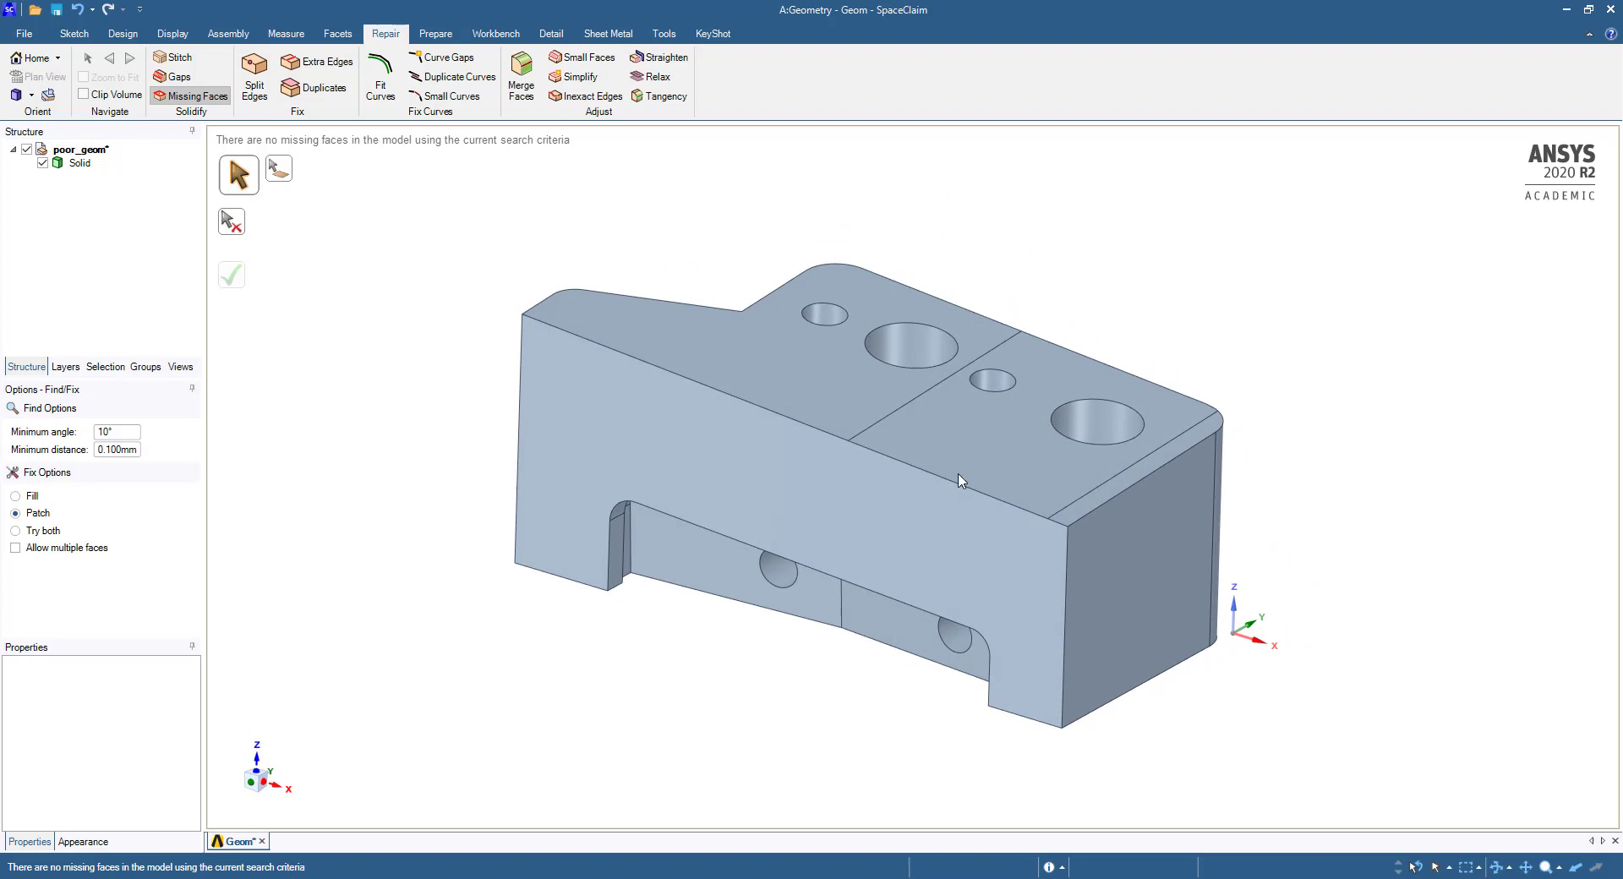
# - Turn the model slightly and leave the Missing Faces tool
pyautogui.moveTo(959, 480); pyautogui.dragTo(989, 456, button='middle')
pyautogui.rightClick(995, 461)
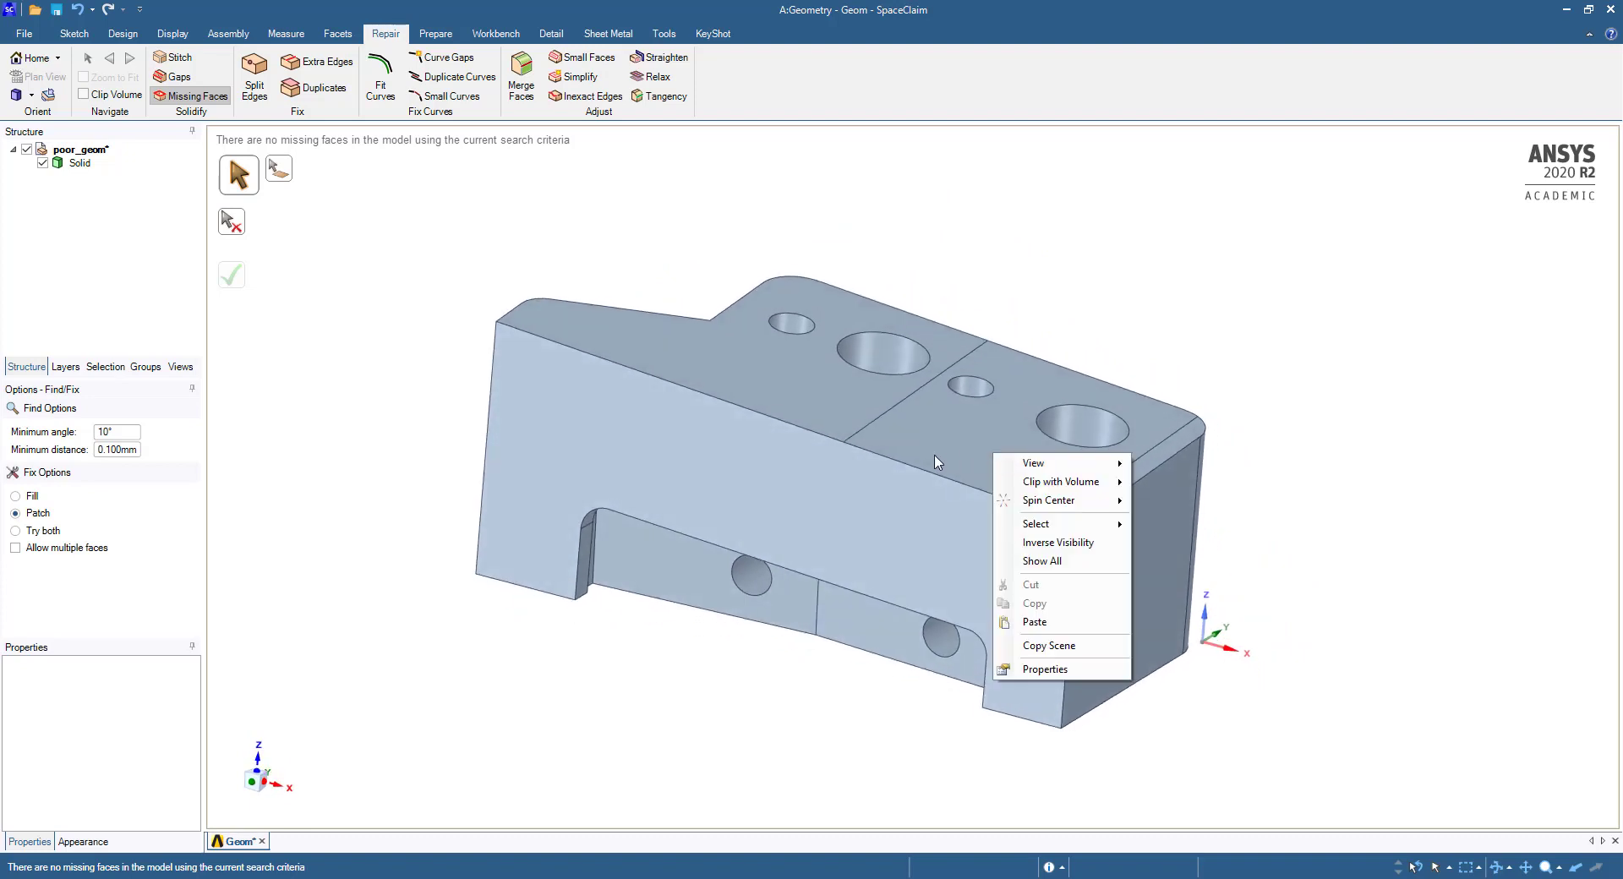
pyautogui.press('Escape')
pyautogui.moveTo(769, 395); pyautogui.dragTo(756, 389, button='middle')
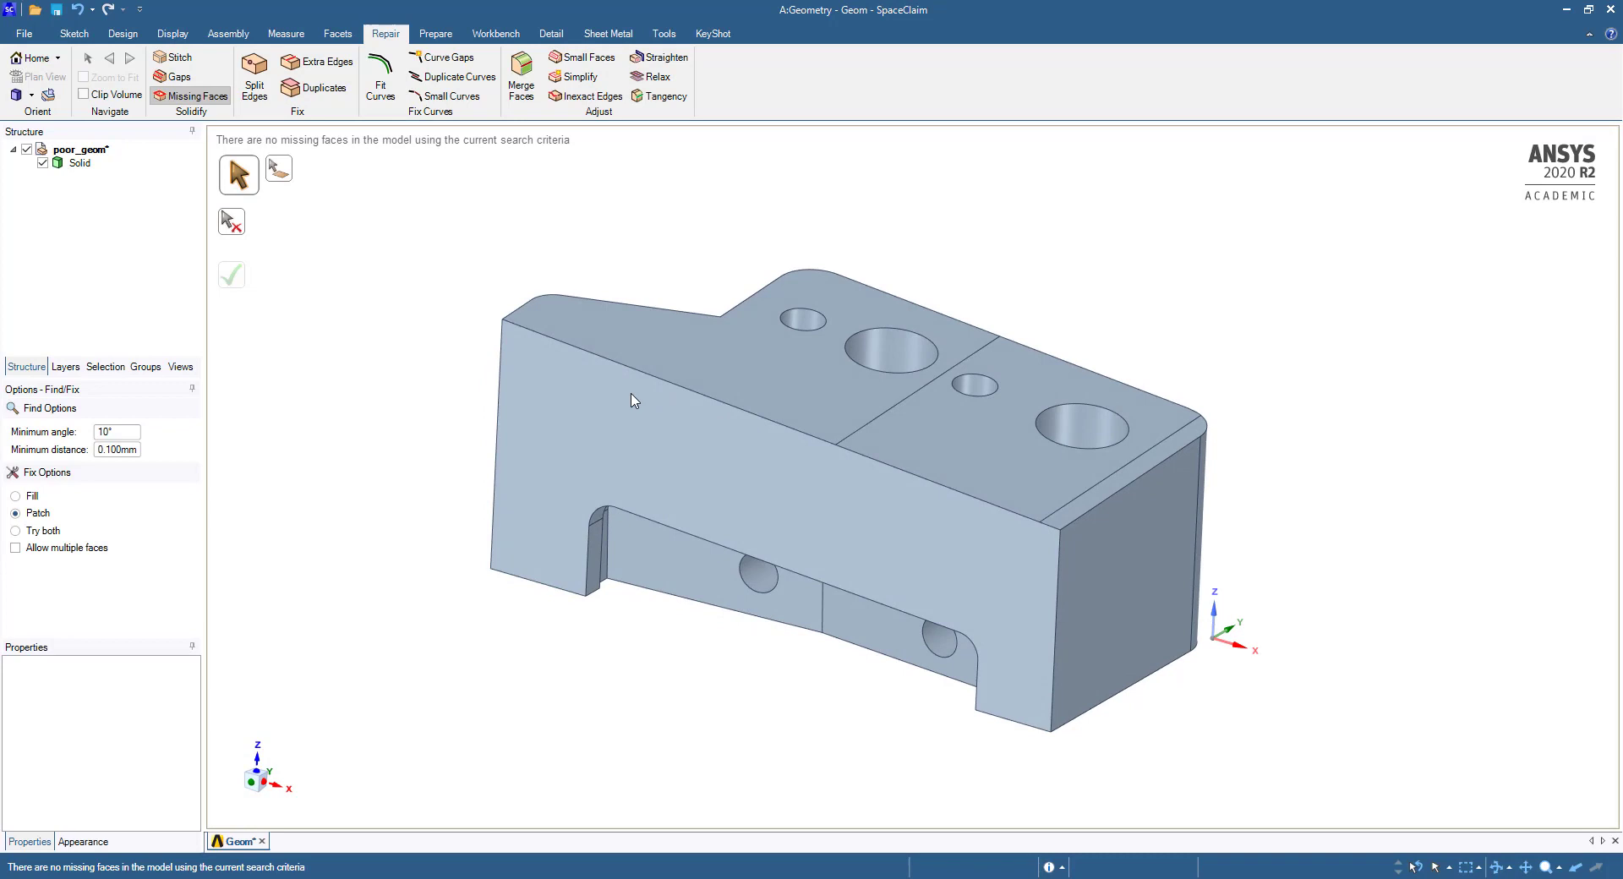
pyautogui.press('Escape')
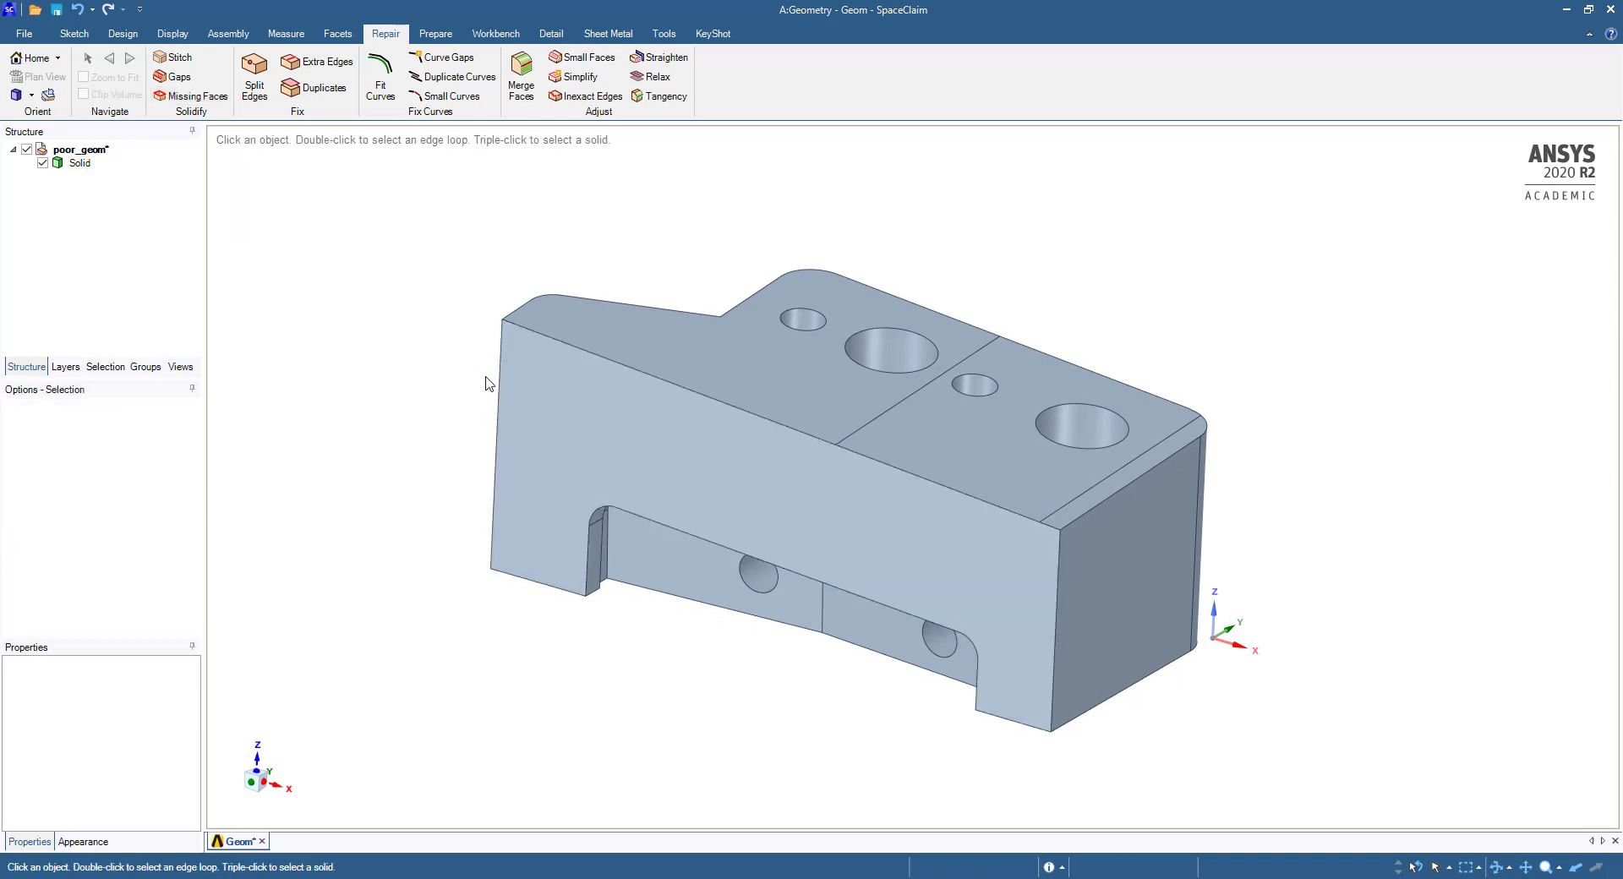
# - Inspect the split halves of the top face and run Extra Edges, flagging 2 edge sets
pyautogui.click(785, 376)
pyautogui.click(942, 463)
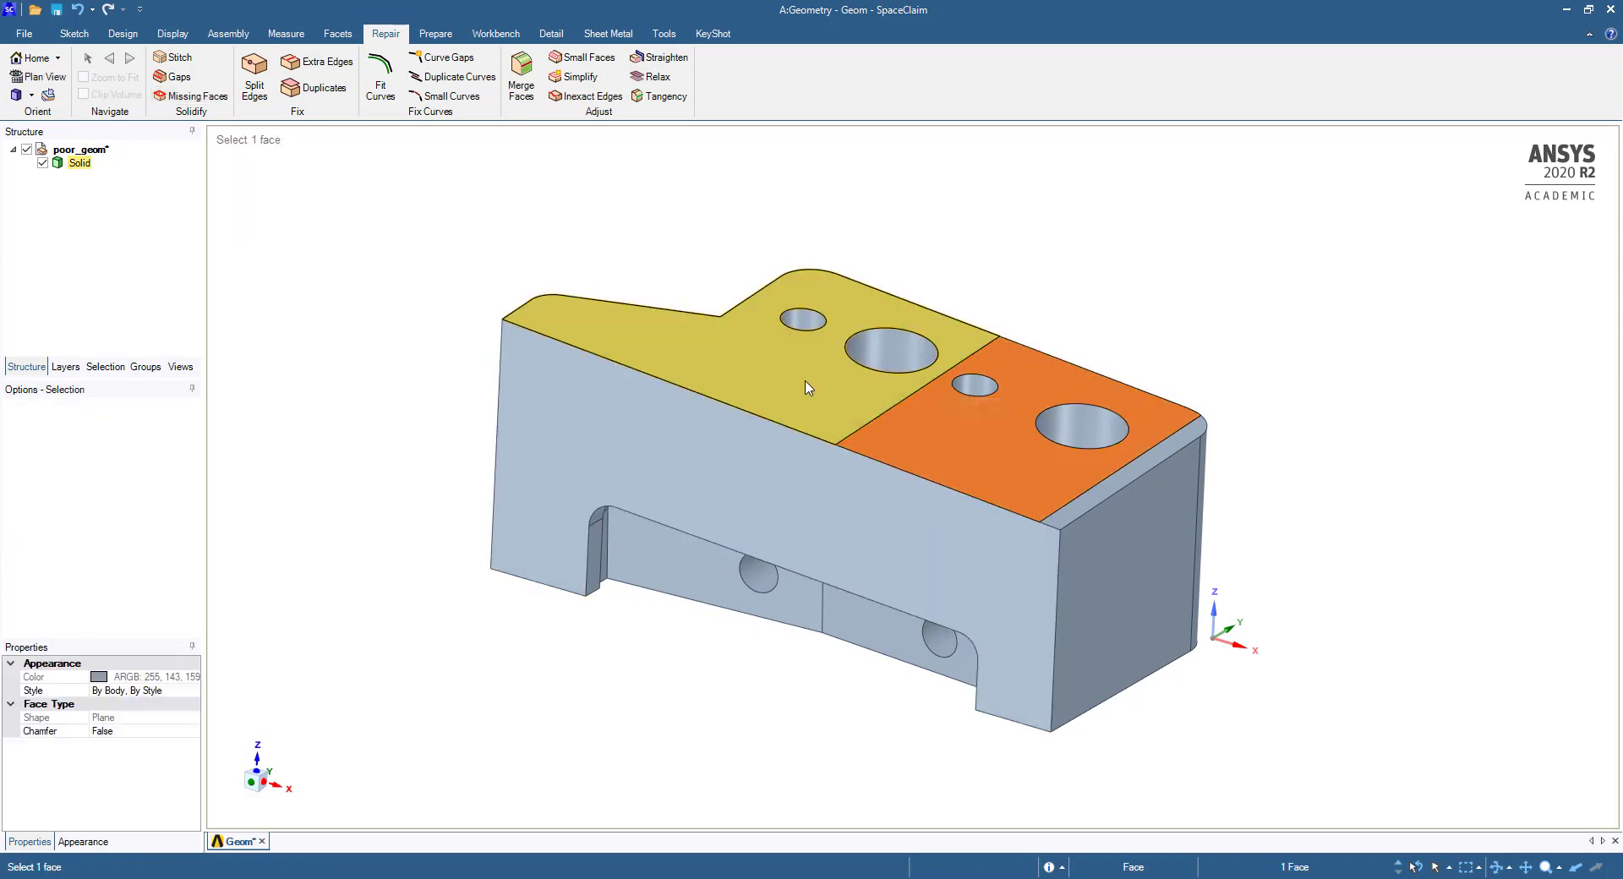
pyautogui.click(807, 378)
pyautogui.click(928, 448)
pyautogui.click(835, 396)
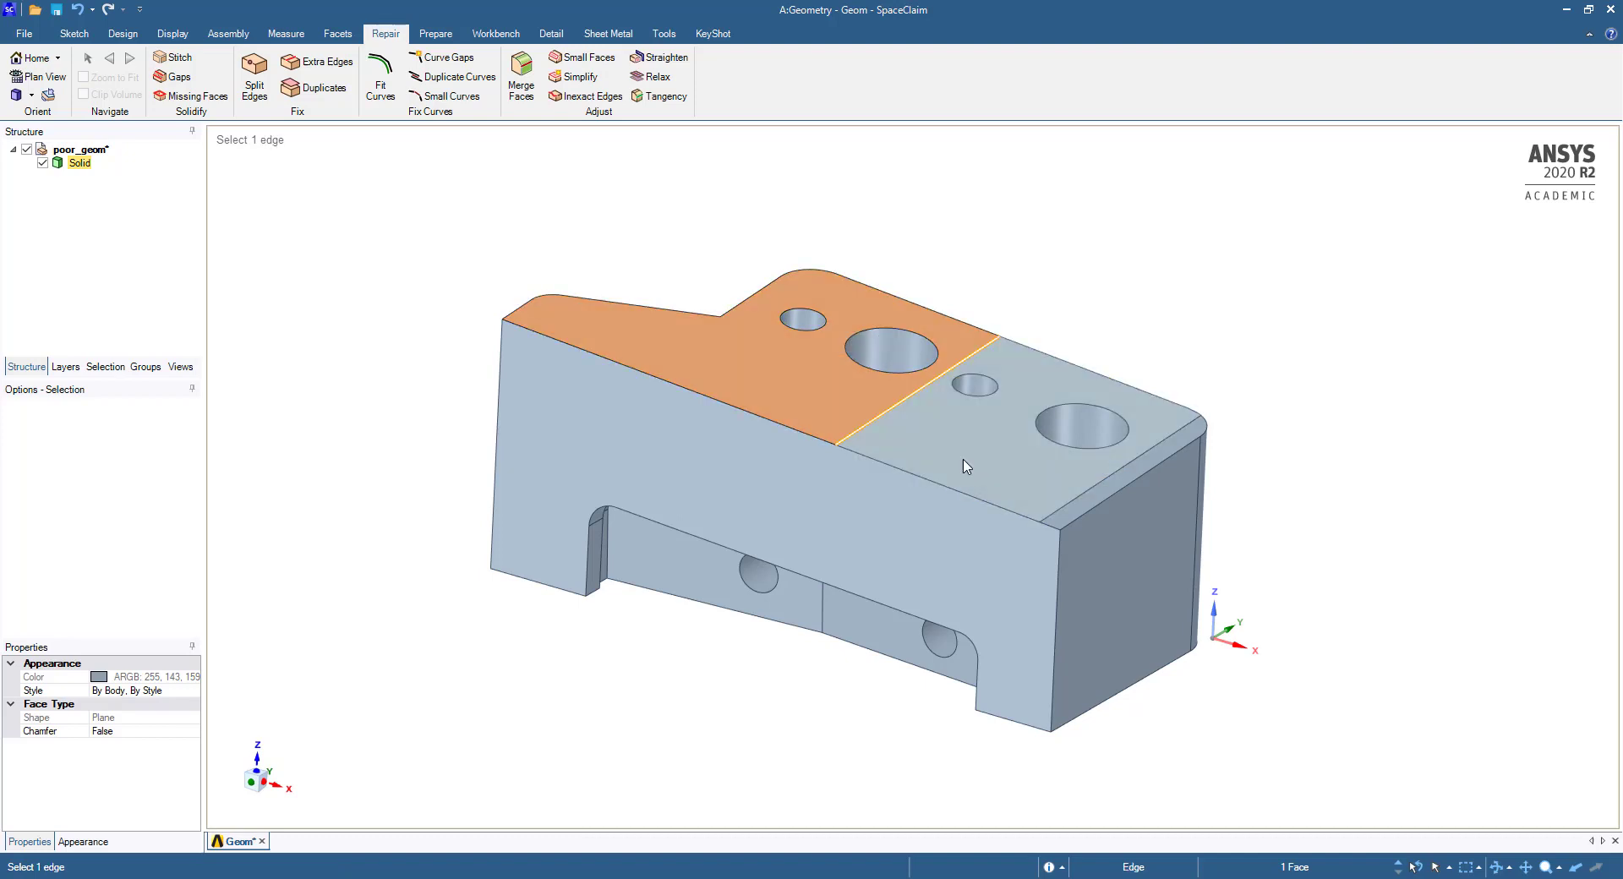
pyautogui.click(988, 467)
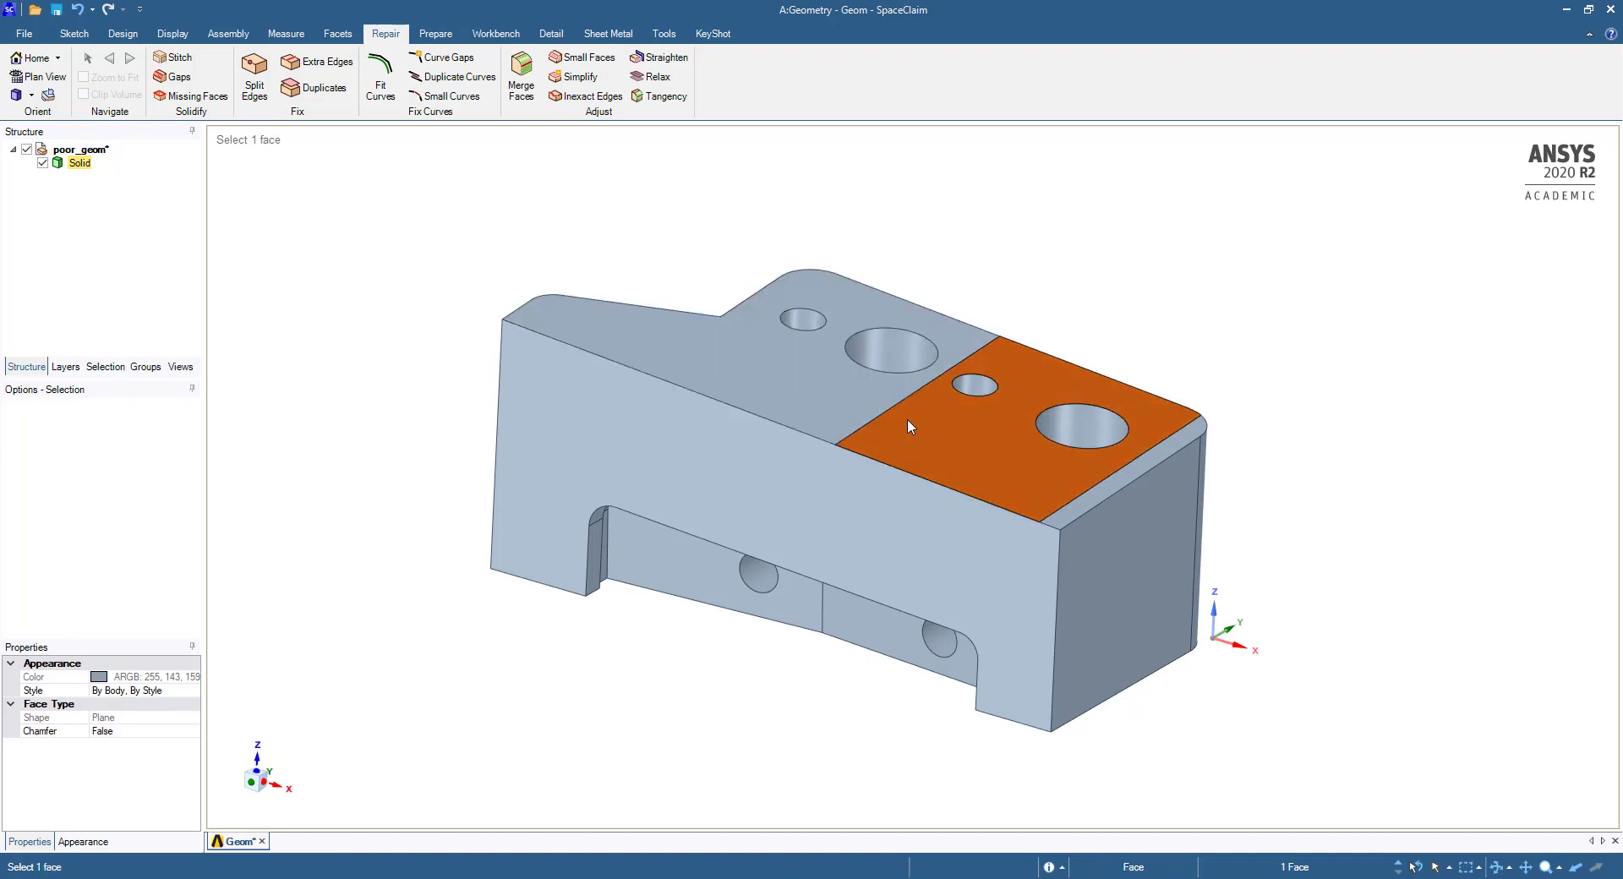
pyautogui.click(1022, 305)
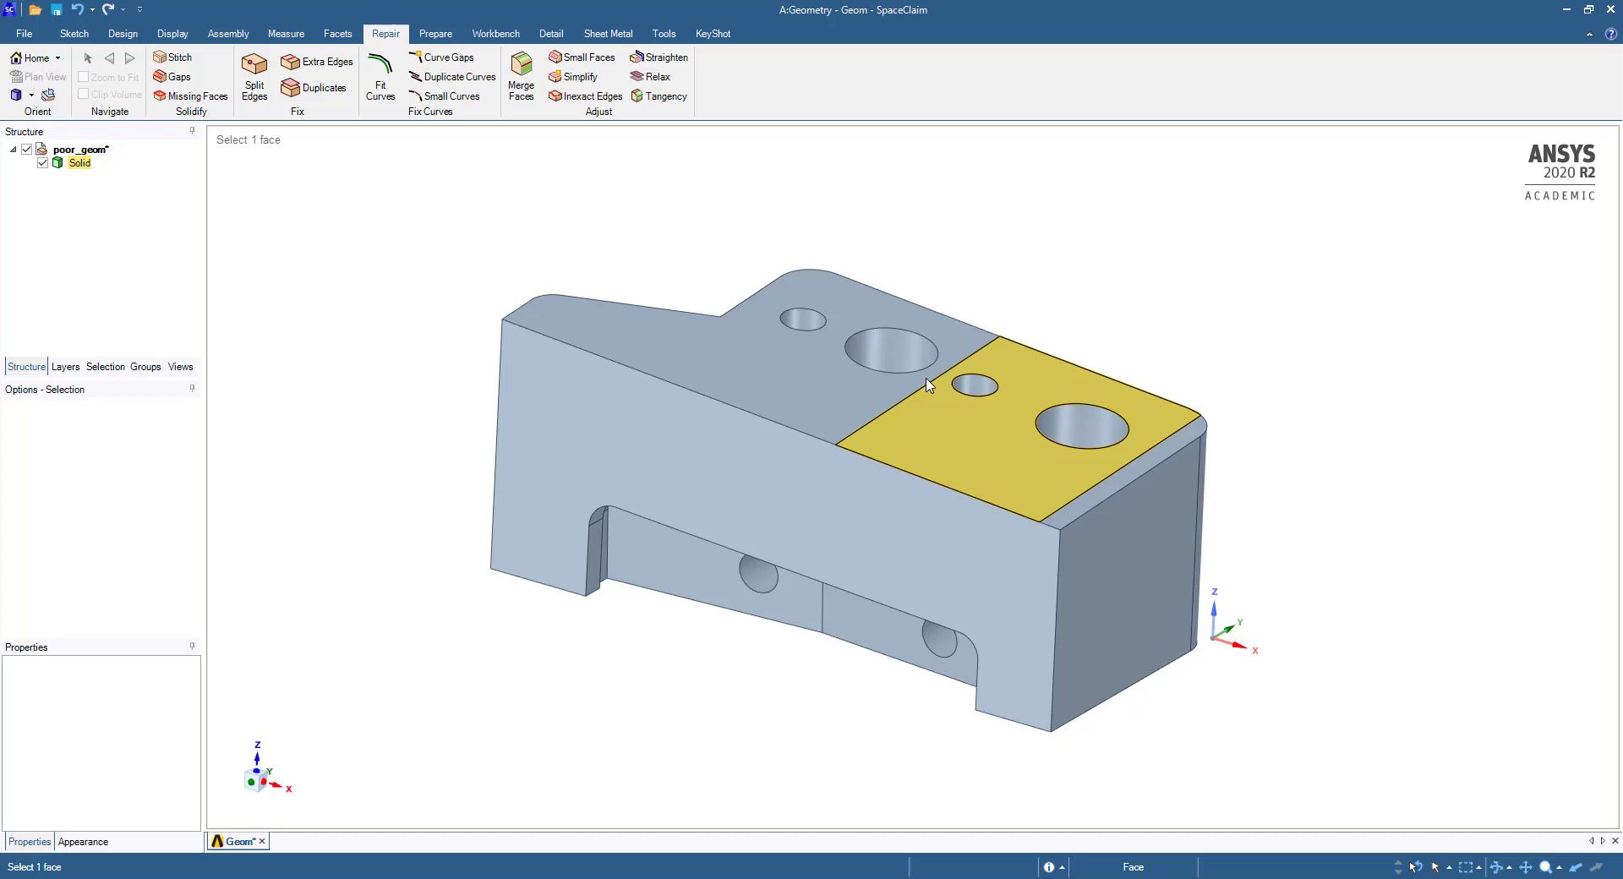
pyautogui.click(325, 64)
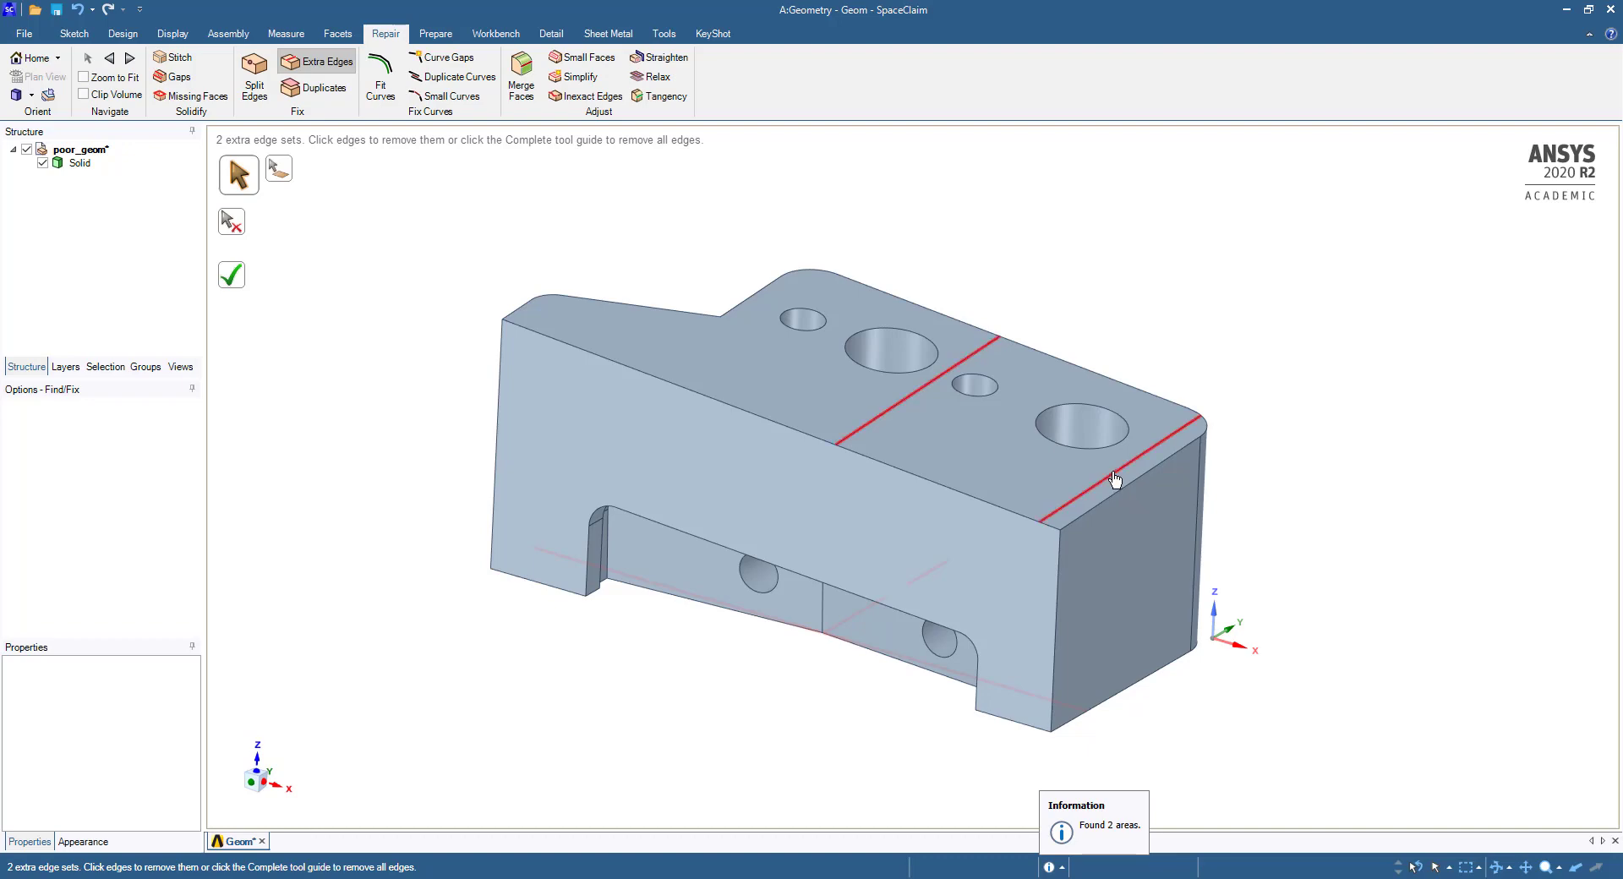
# - Remove both extra edge sets and orbit to confirm the top and underside are clean
pyautogui.moveTo(857, 477)
pyautogui.mouseDown(button='middle')
pyautogui.moveTo(754, 689)
pyautogui.moveTo(741, 408)
pyautogui.mouseUp(button='middle')
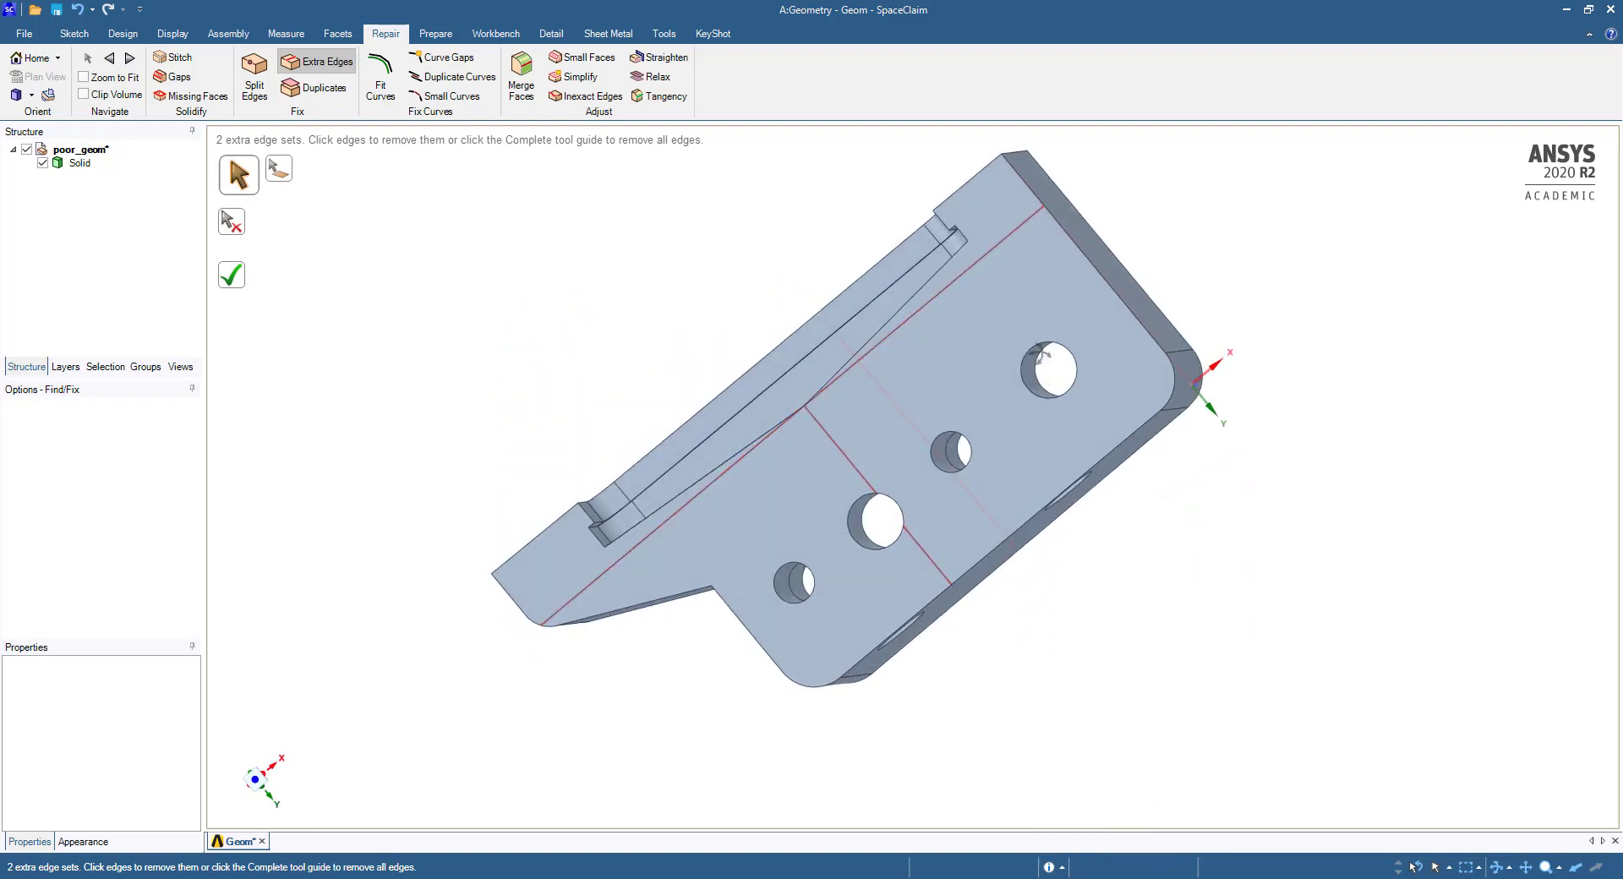
pyautogui.moveTo(1038, 360); pyautogui.dragTo(1127, 677, button='middle')
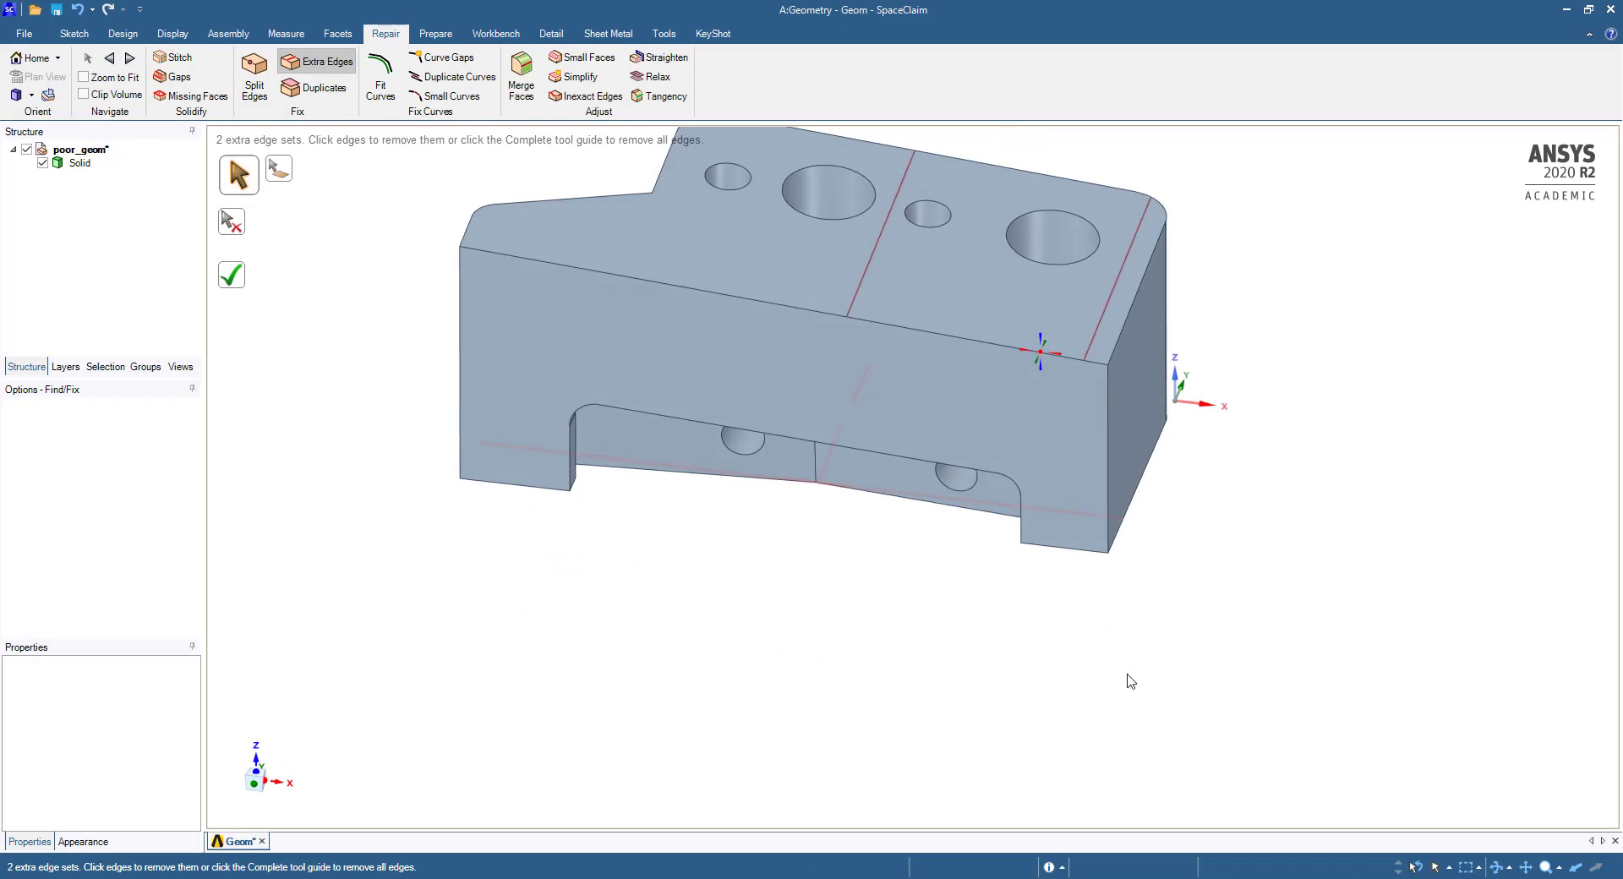
pyautogui.click(233, 279)
pyautogui.moveTo(795, 537)
pyautogui.mouseDown(button='middle')
pyautogui.moveTo(707, 232)
pyautogui.moveTo(807, 502)
pyautogui.moveTo(833, 507)
pyautogui.moveTo(644, 471)
pyautogui.moveTo(681, 493)
pyautogui.mouseUp(button='middle')
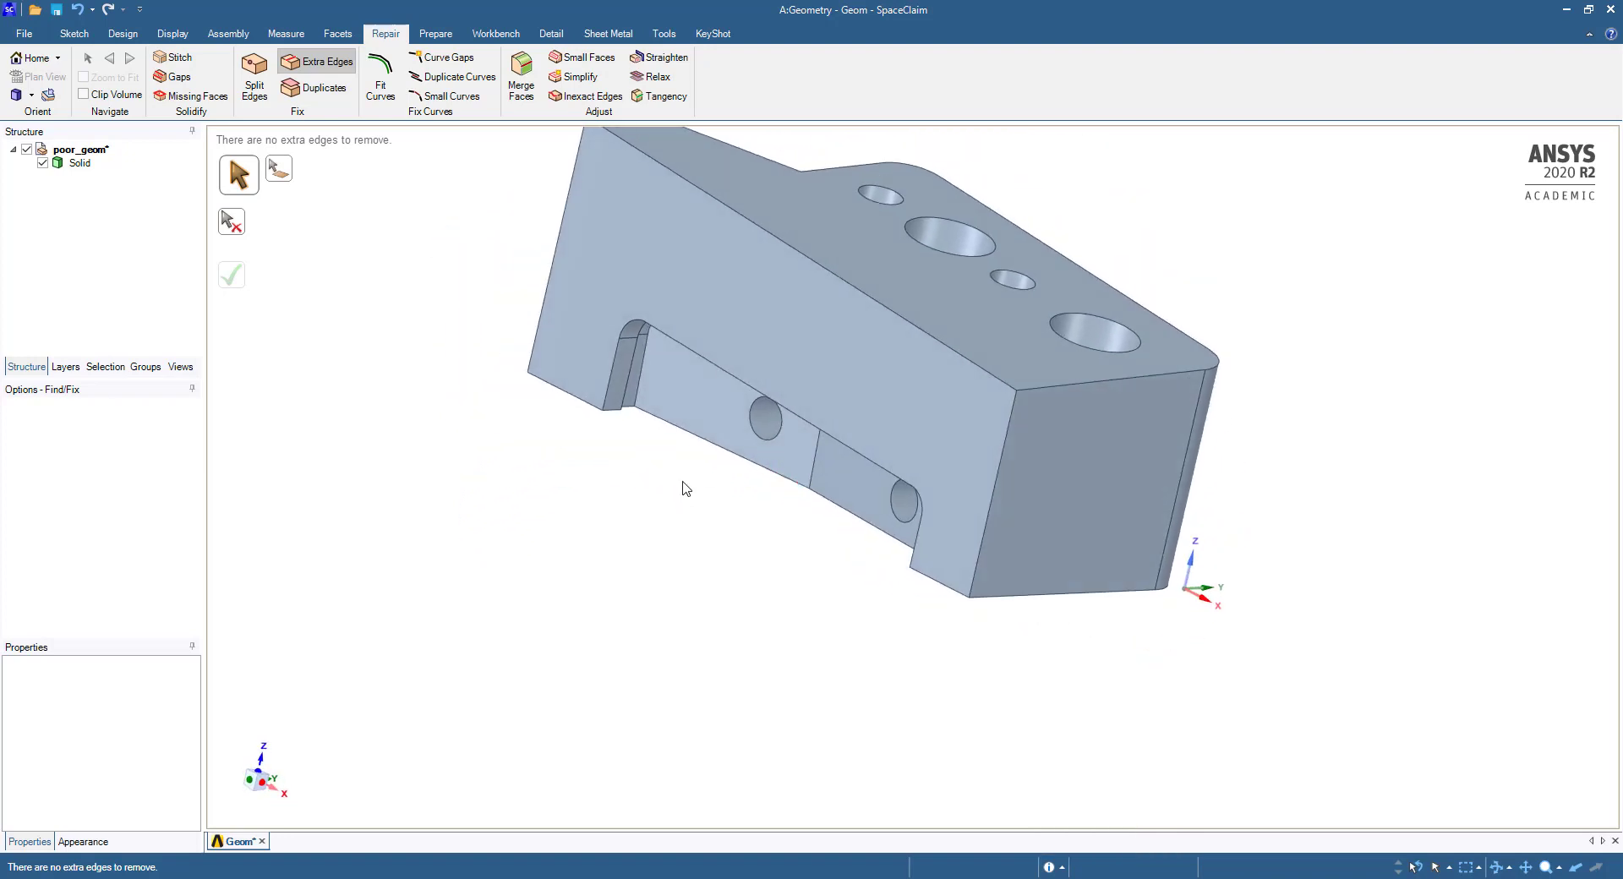
pyautogui.scroll(5, 820, 414)
pyautogui.scroll(-6, 832, 385)
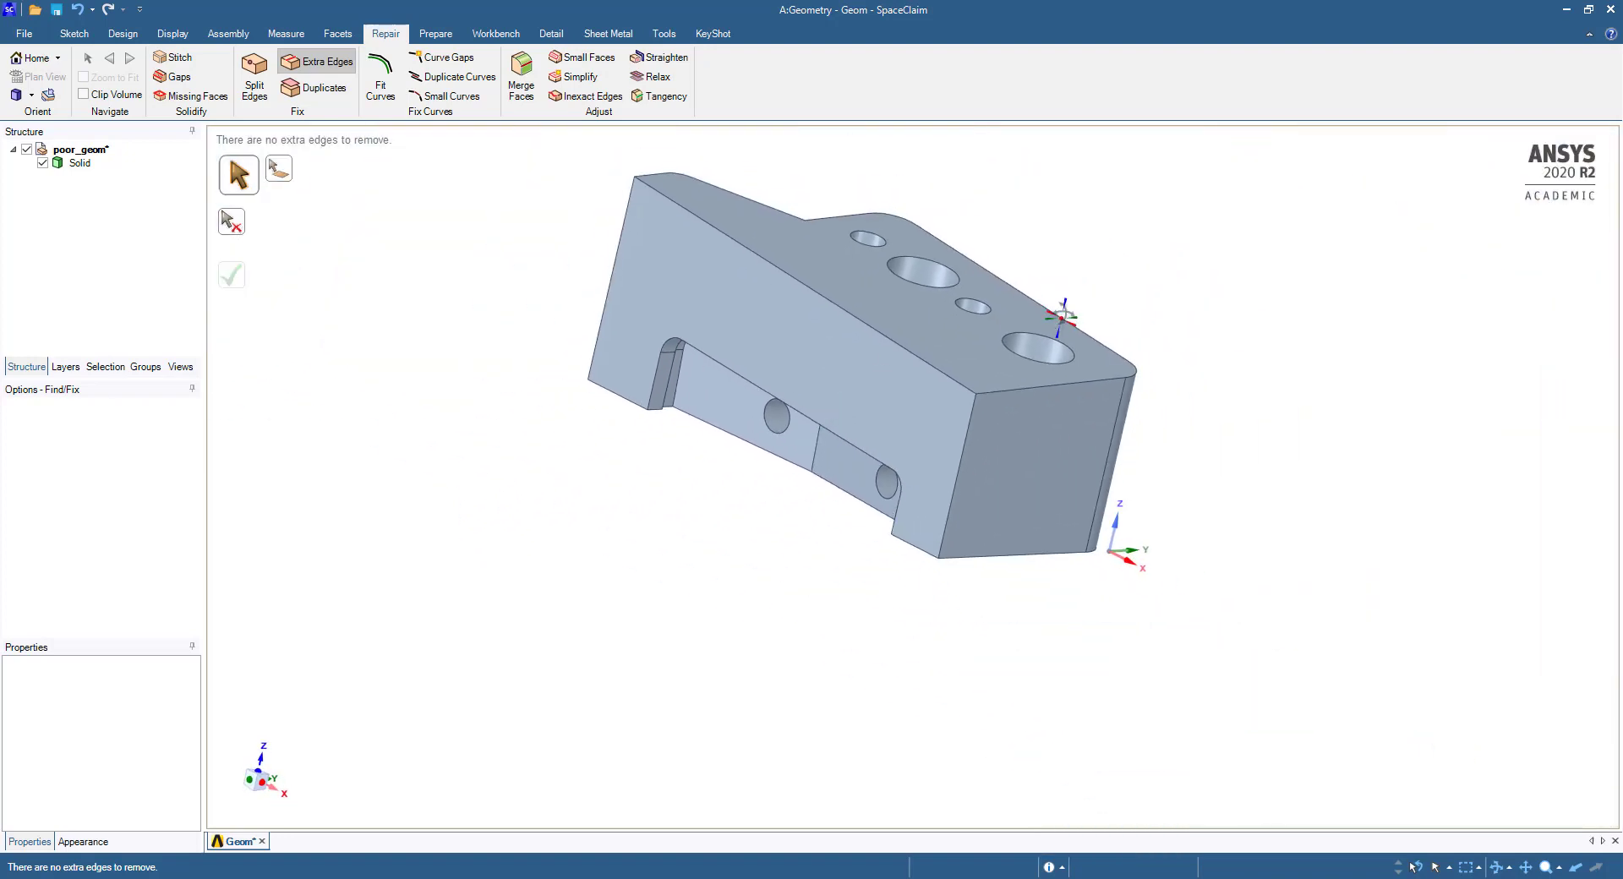
pyautogui.moveTo(1060, 313)
pyautogui.mouseDown(button='middle')
pyautogui.moveTo(808, 254)
pyautogui.moveTo(1048, 266)
pyautogui.moveTo(1058, 342)
pyautogui.mouseUp(button='middle')
pyautogui.scroll(4, 936, 383)
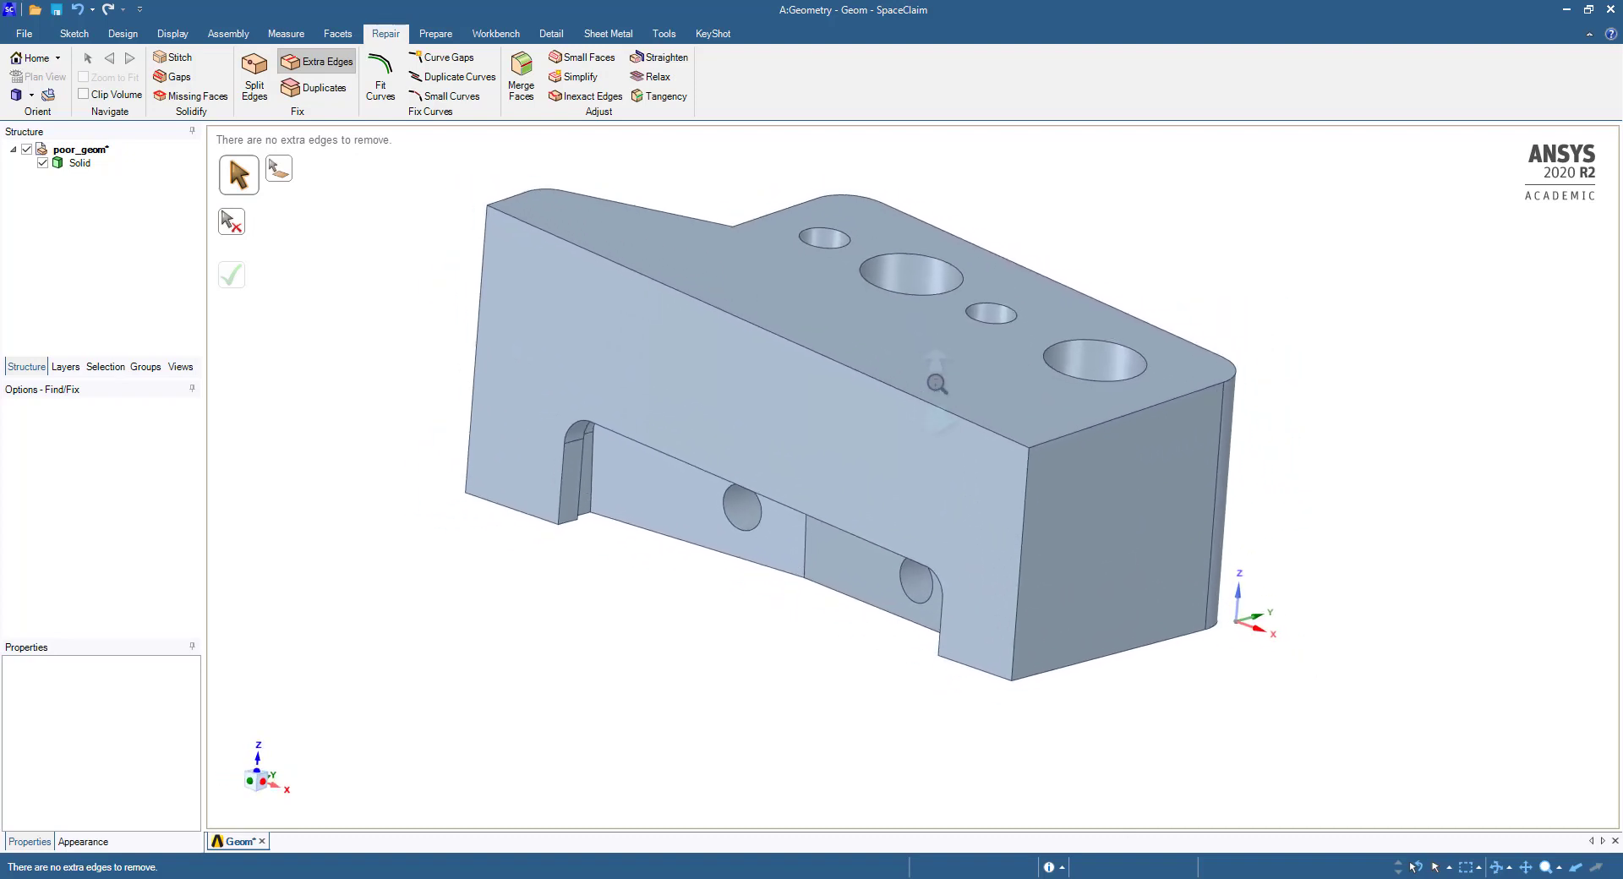
pyautogui.scroll(-2, 937, 382)
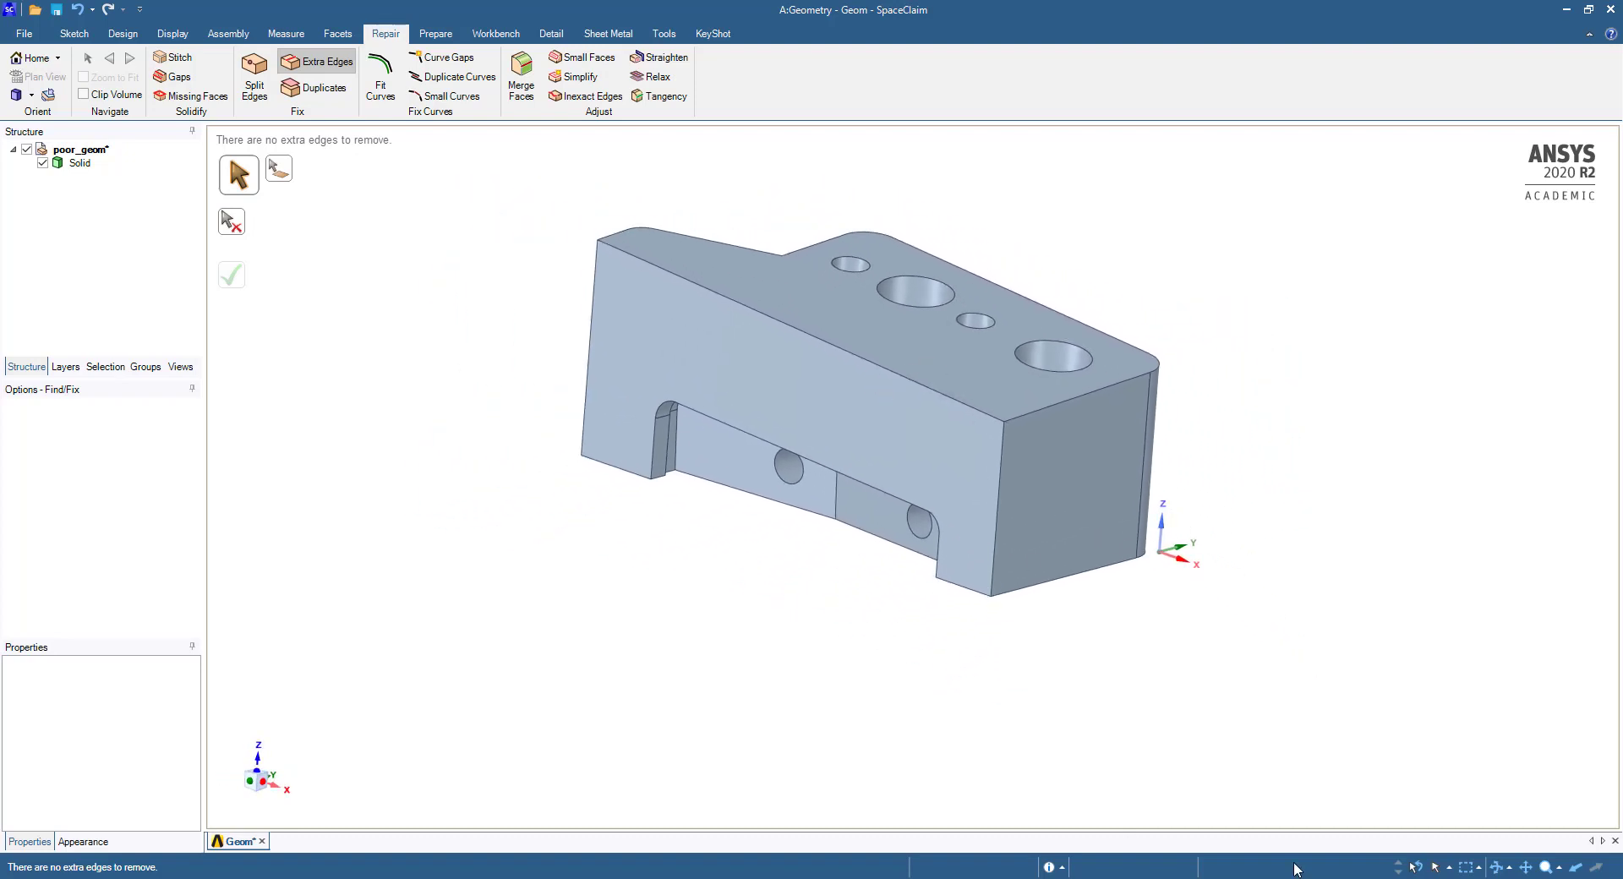
pyautogui.moveTo(947, 541); pyautogui.dragTo(958, 577, button='middle')
pyautogui.scroll(1, 978, 333)
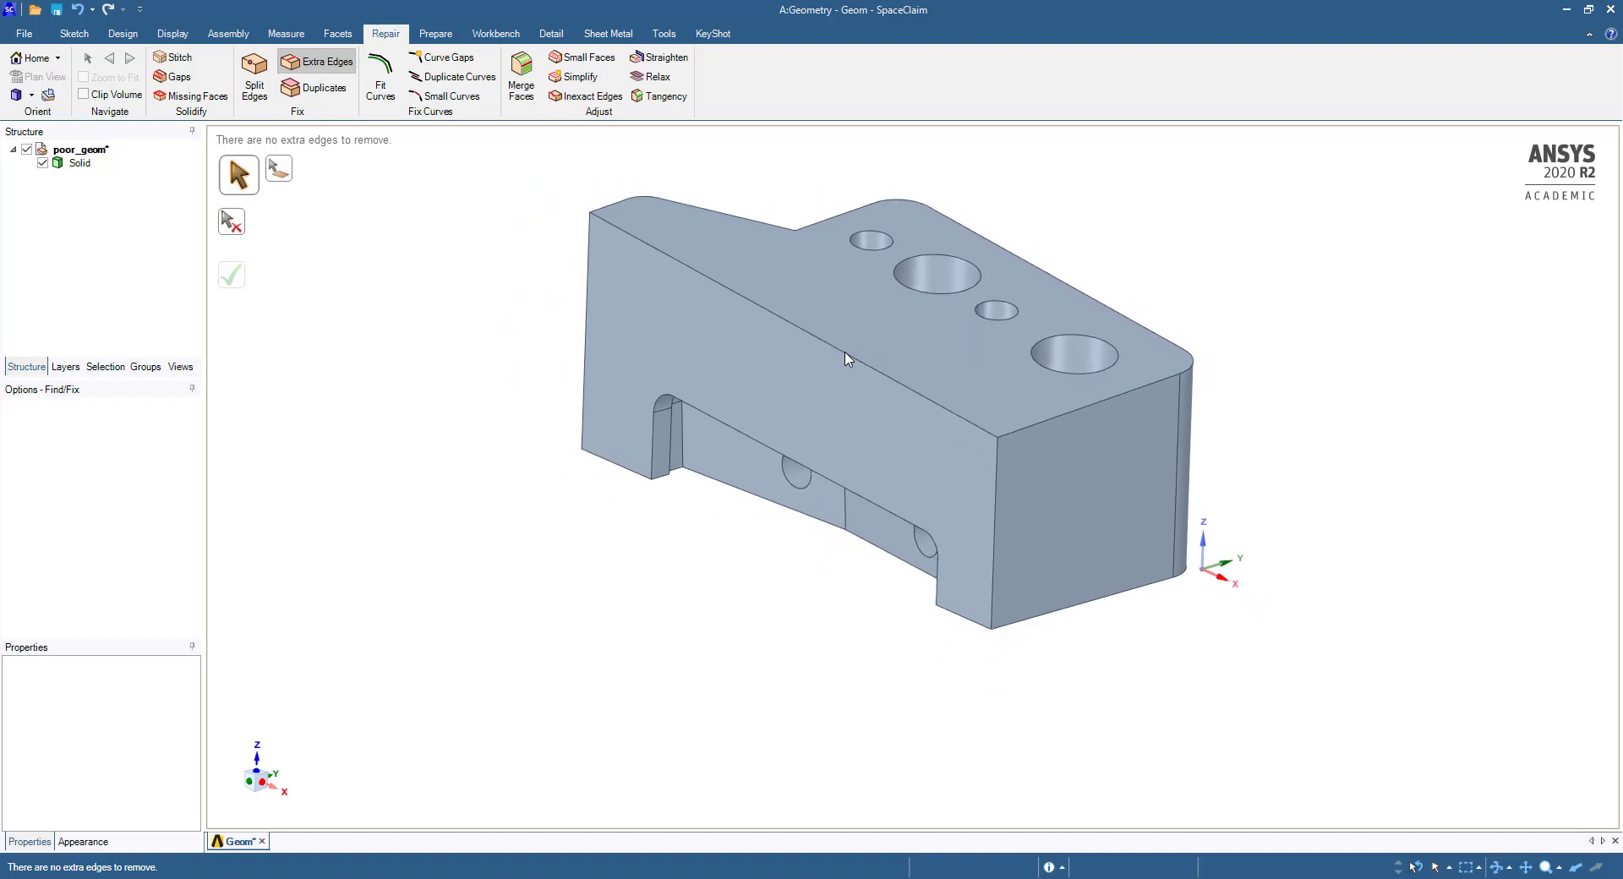
pyautogui.press('Escape')
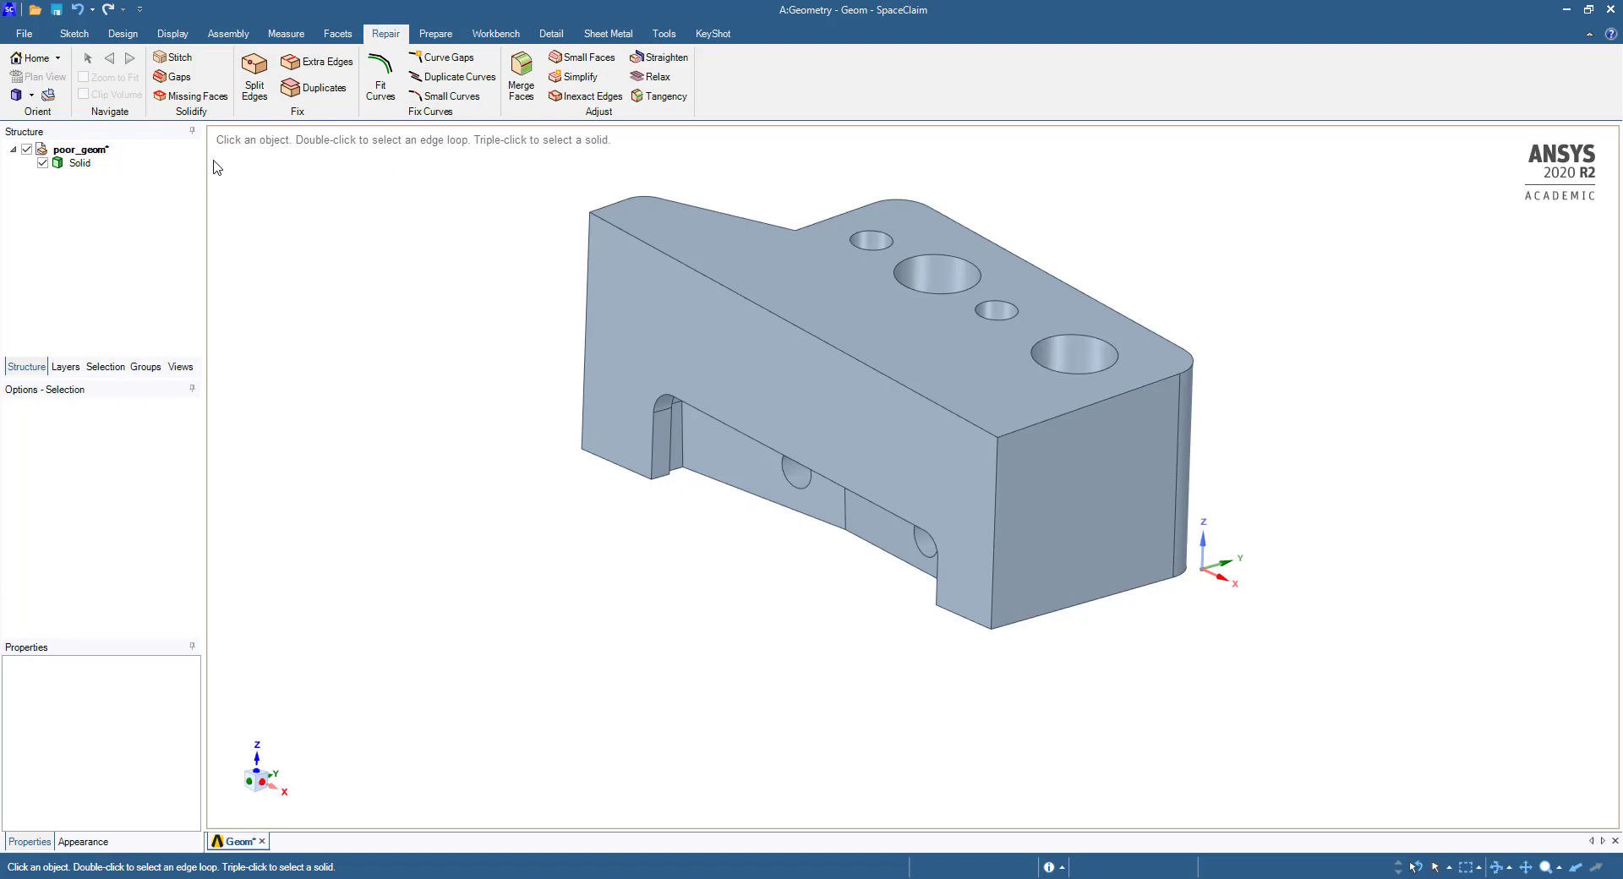
# - Pull the top front edge into a 5 mm round and store its radius as Group1
pyautogui.click(119, 37)
pyautogui.click(76, 36)
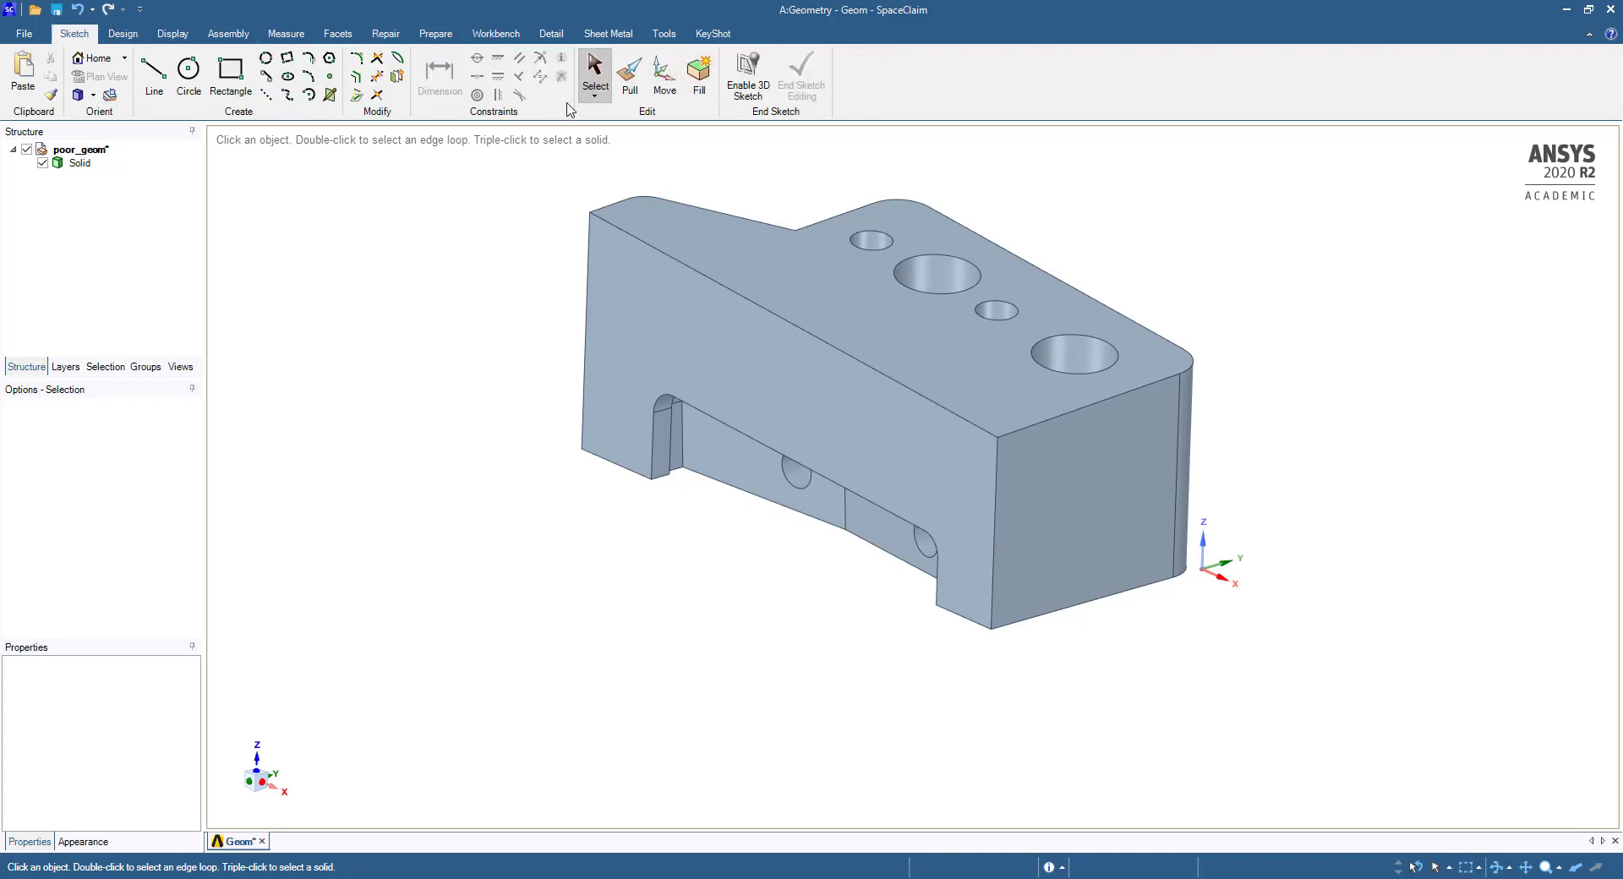
pyautogui.click(630, 76)
pyautogui.click(852, 372)
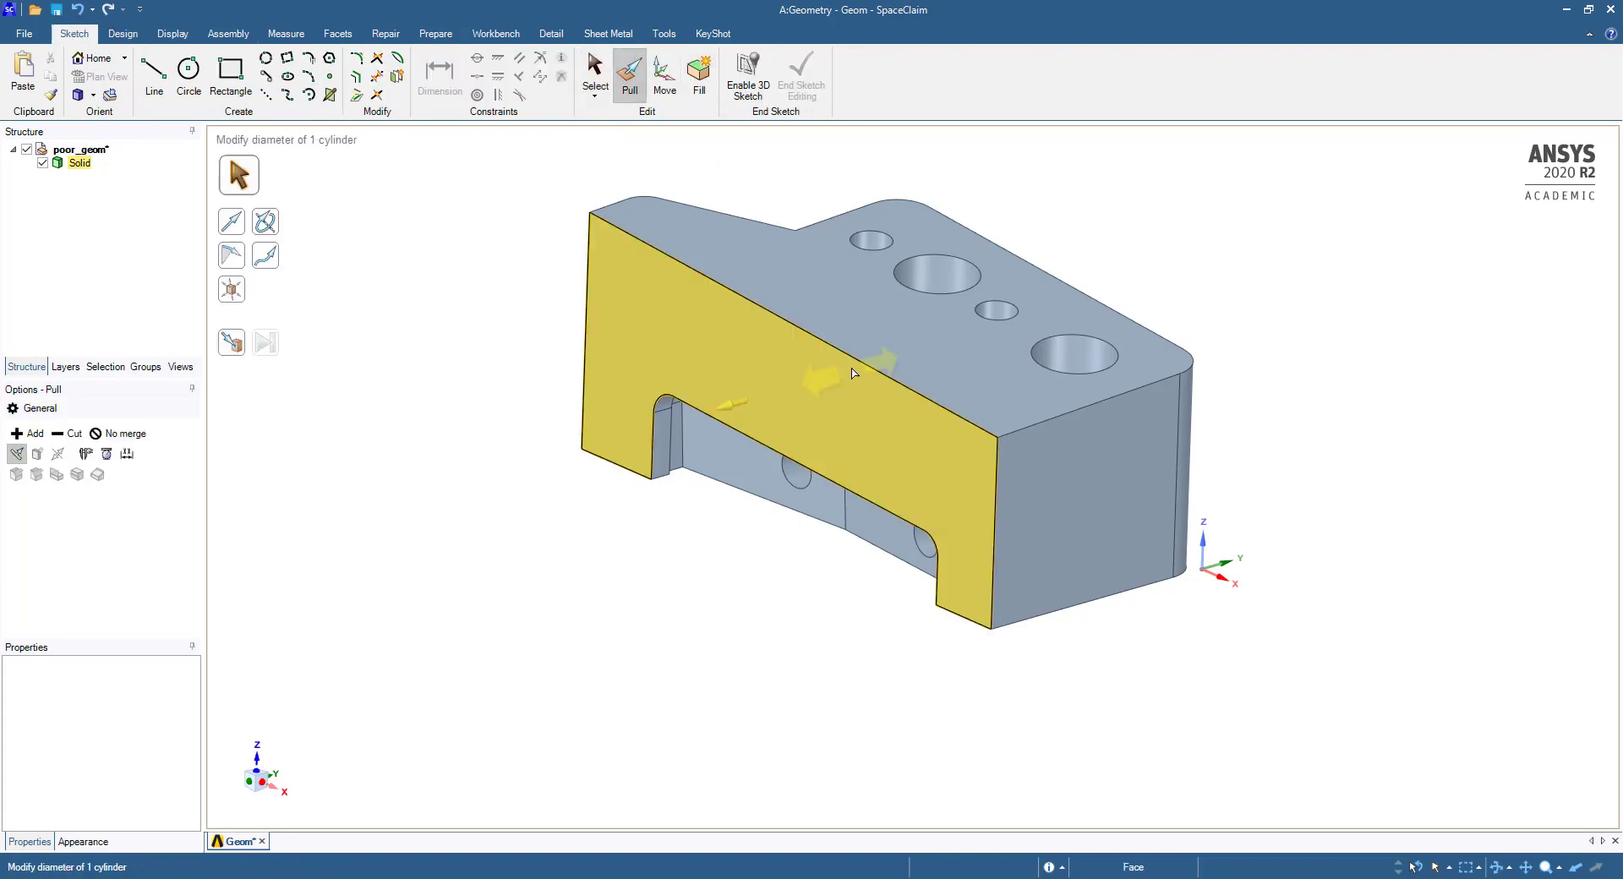
pyautogui.click(855, 361)
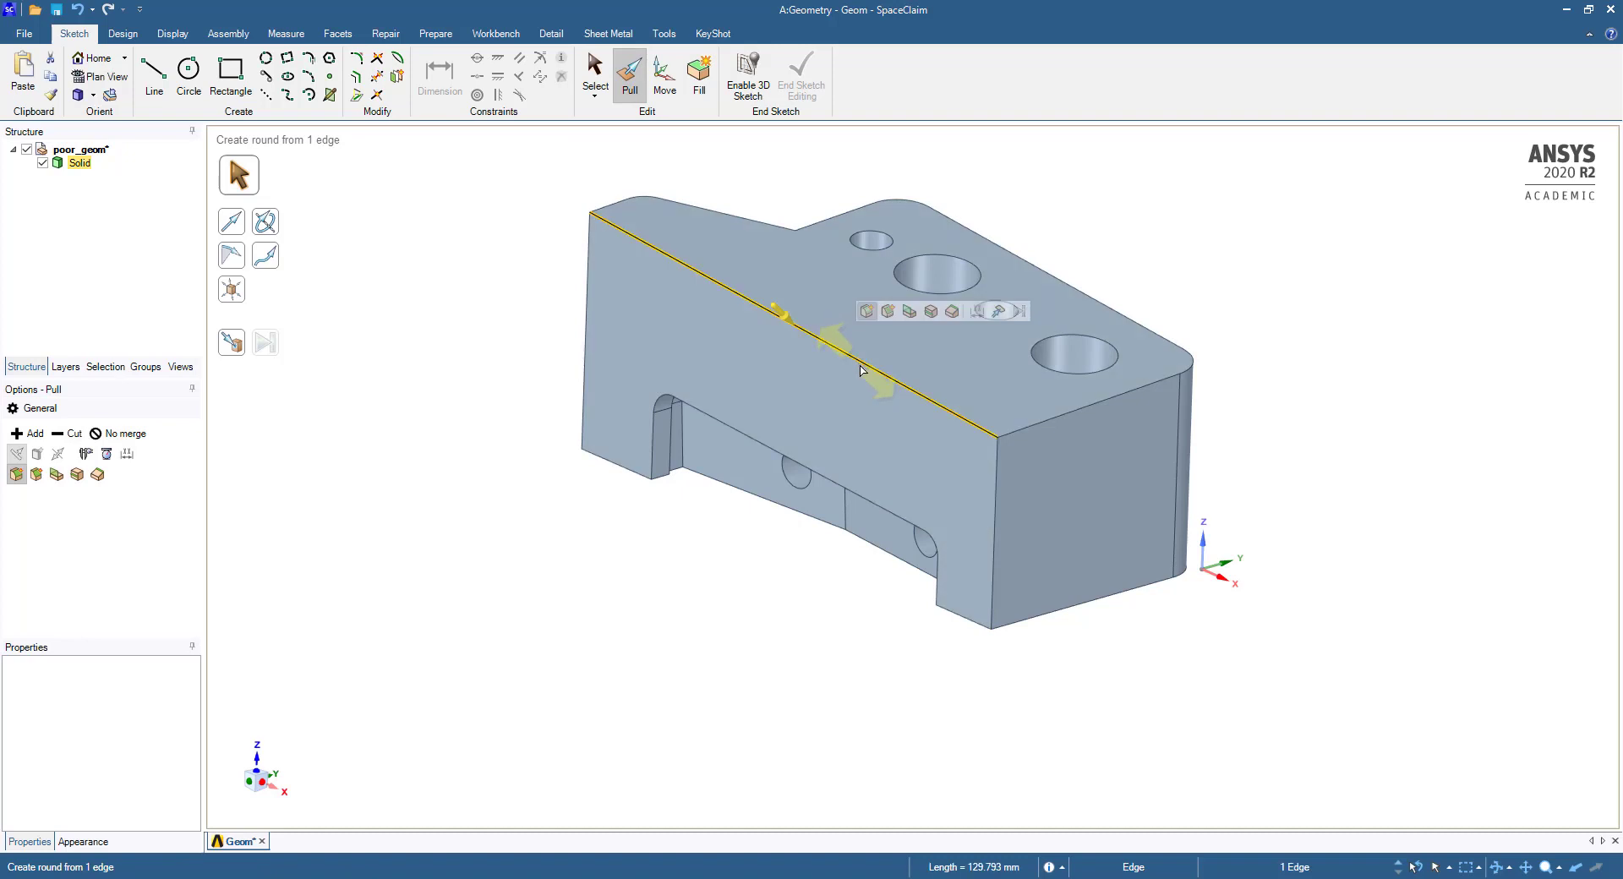
pyautogui.moveTo(860, 369); pyautogui.dragTo(867, 378)
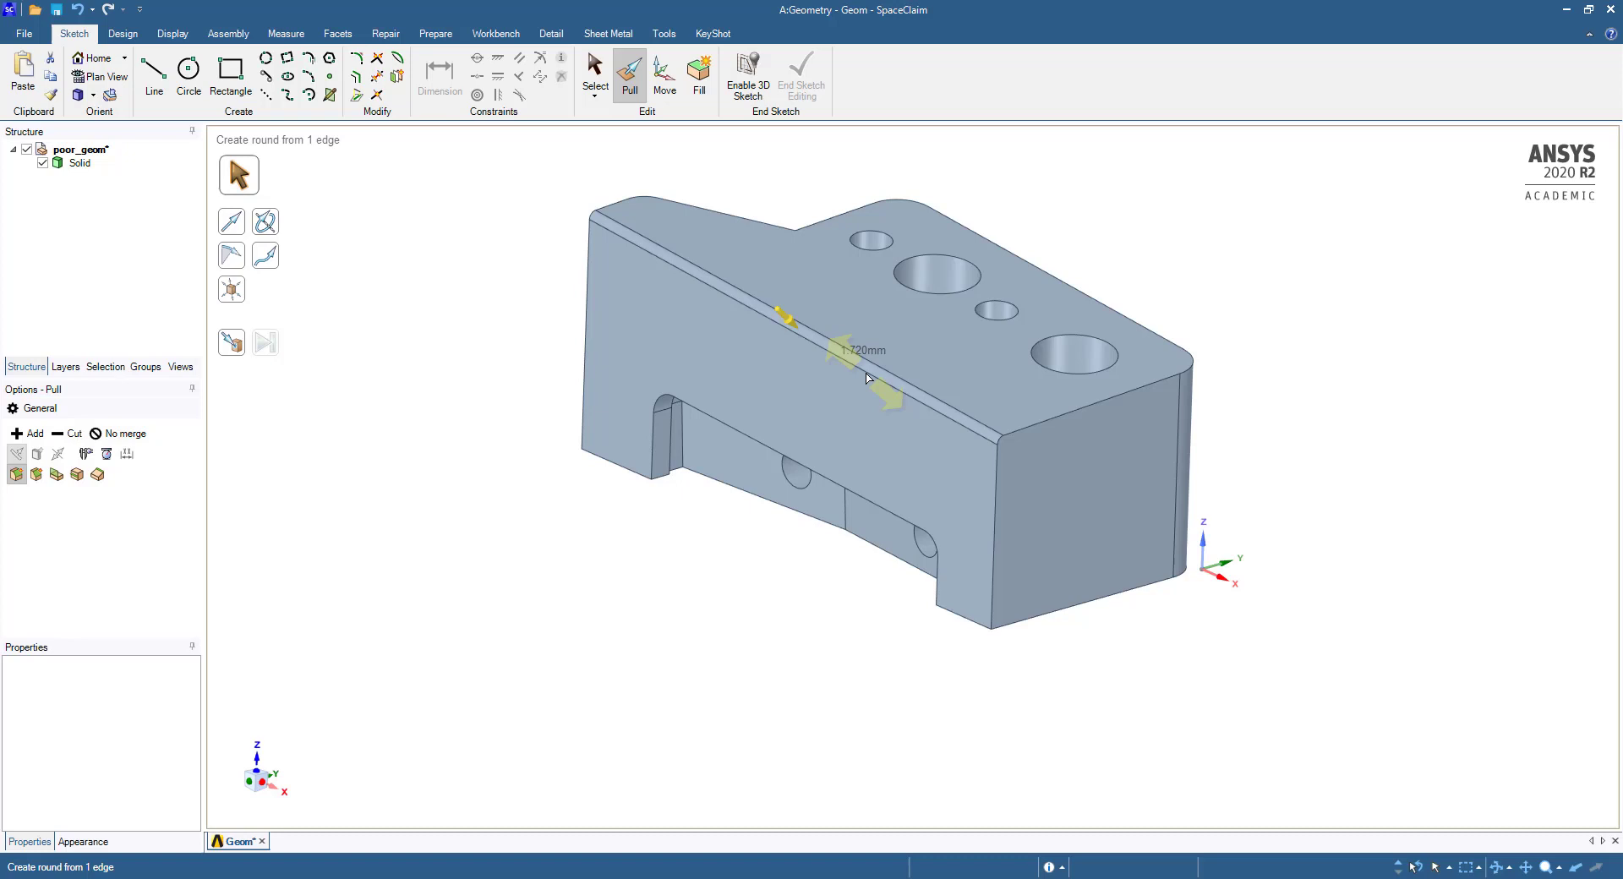
pyautogui.moveTo(867, 378); pyautogui.dragTo(891, 409)
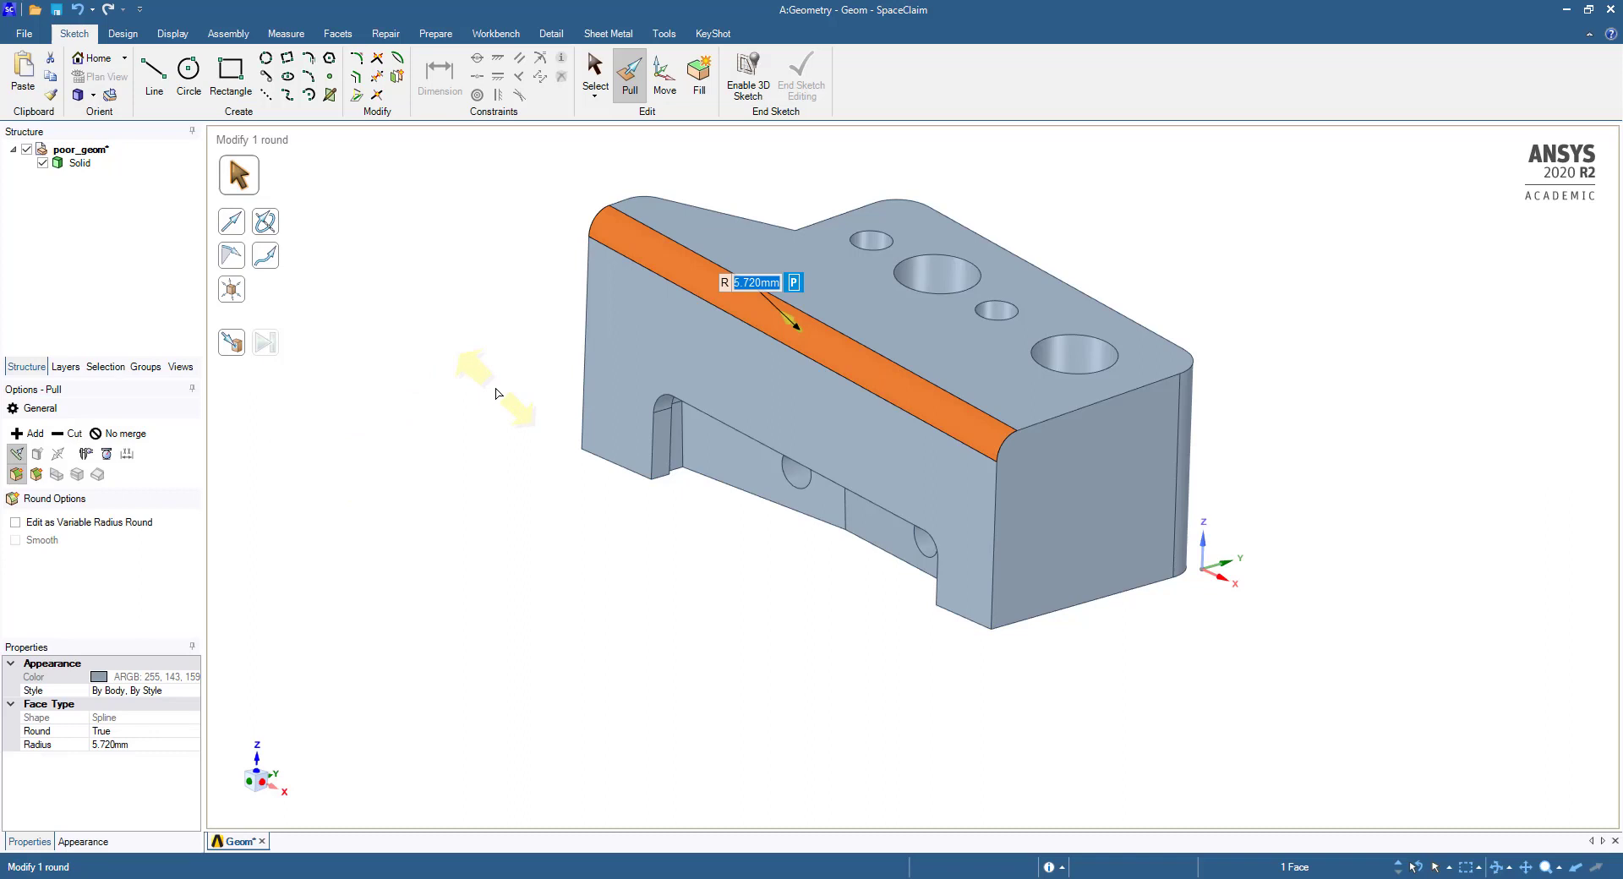
pyautogui.write('5')
pyautogui.press('Return')
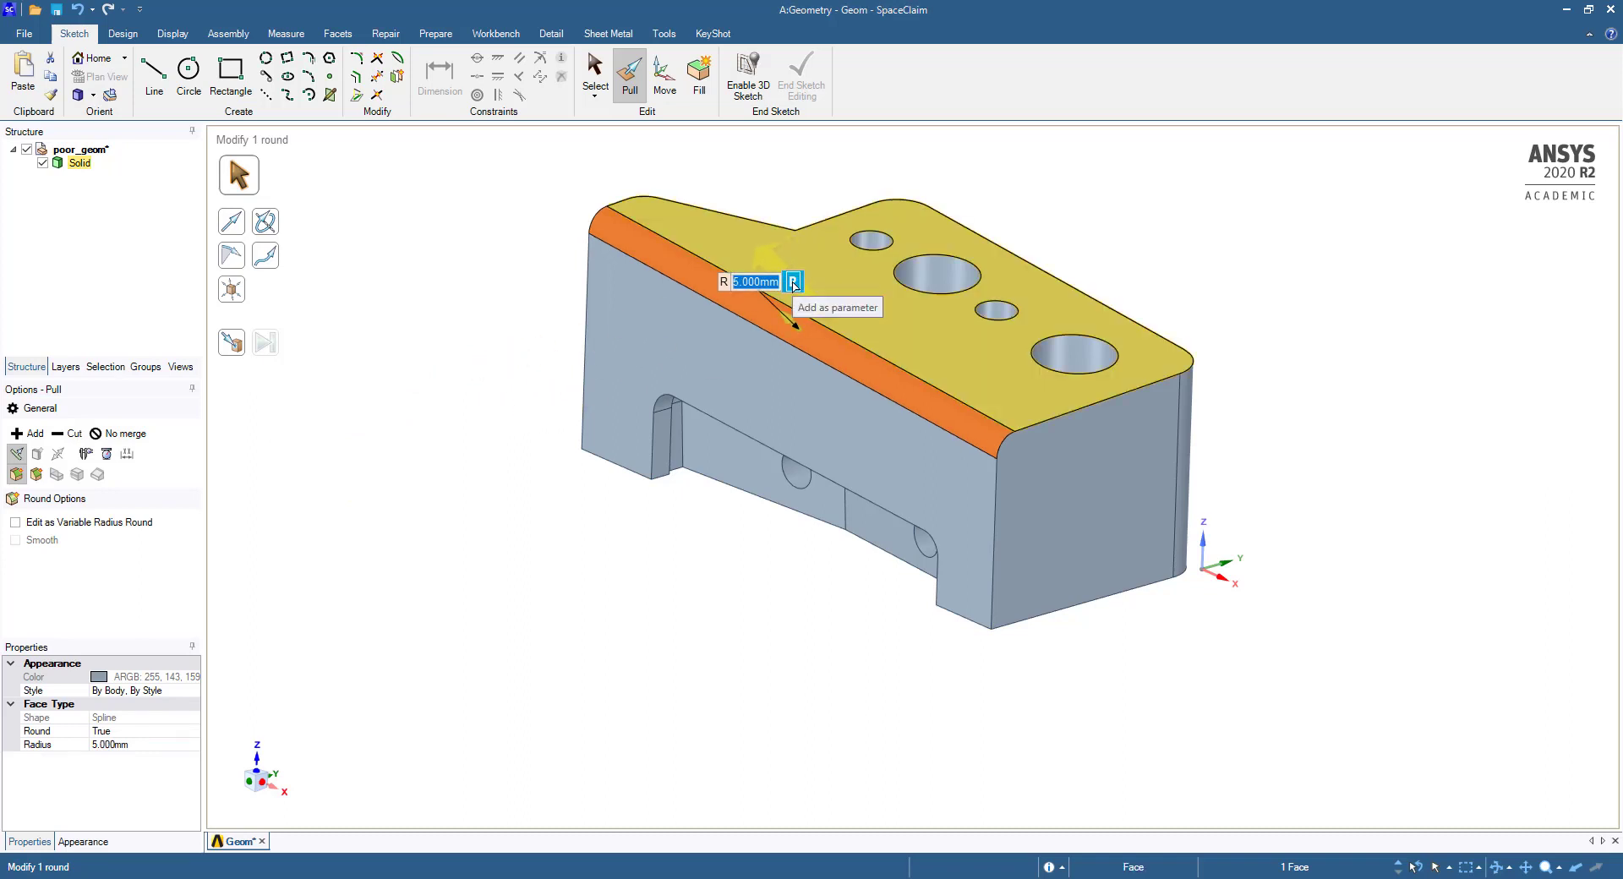
pyautogui.click(794, 284)
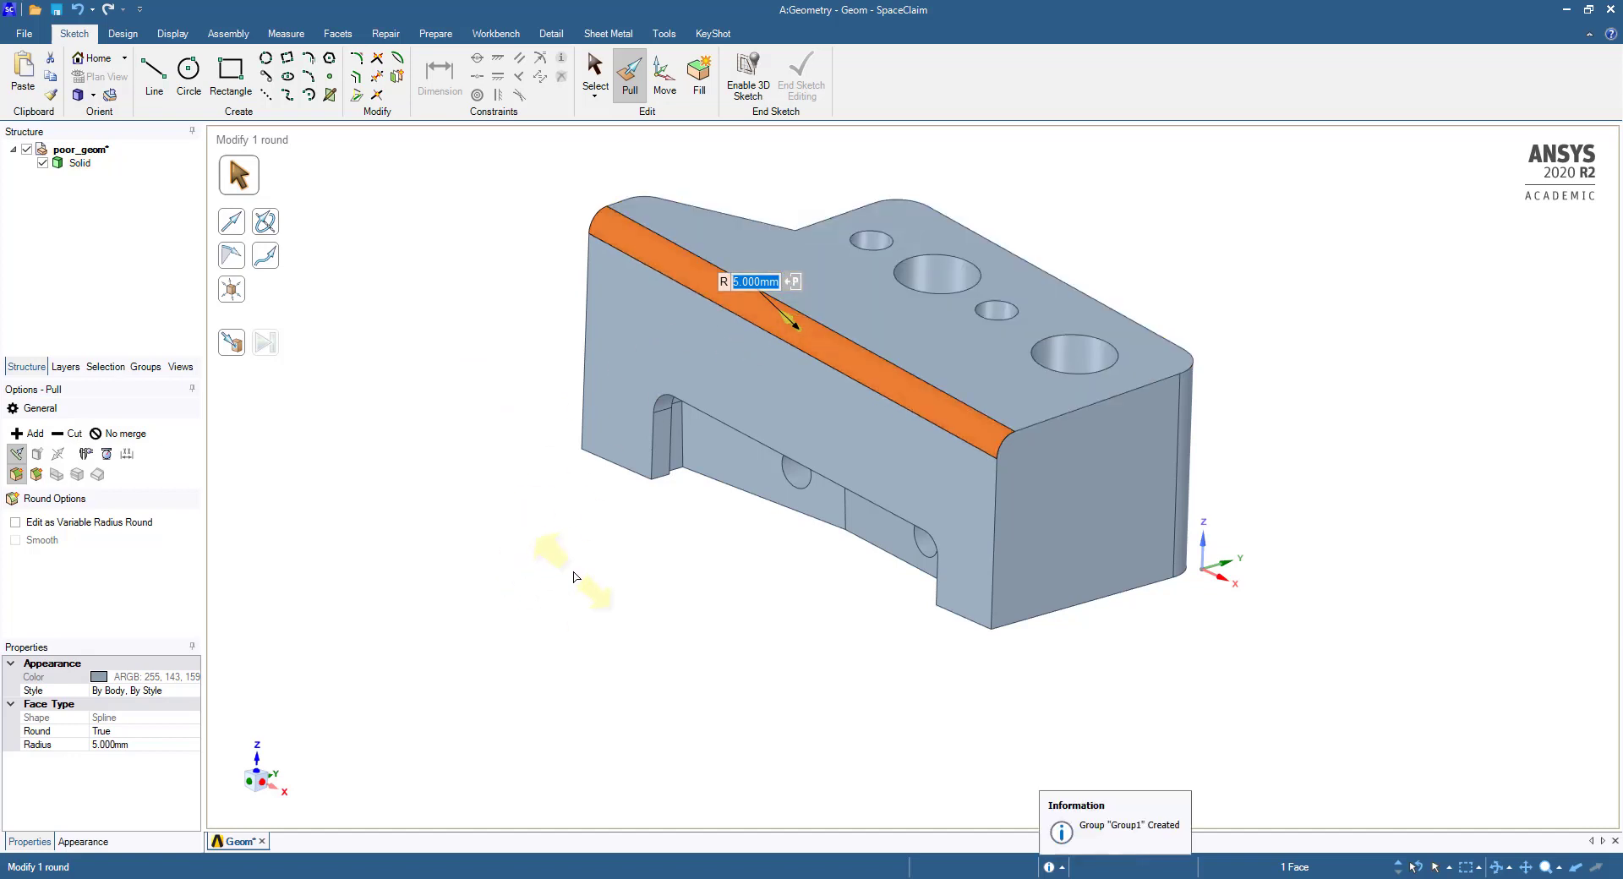
pyautogui.click(574, 576)
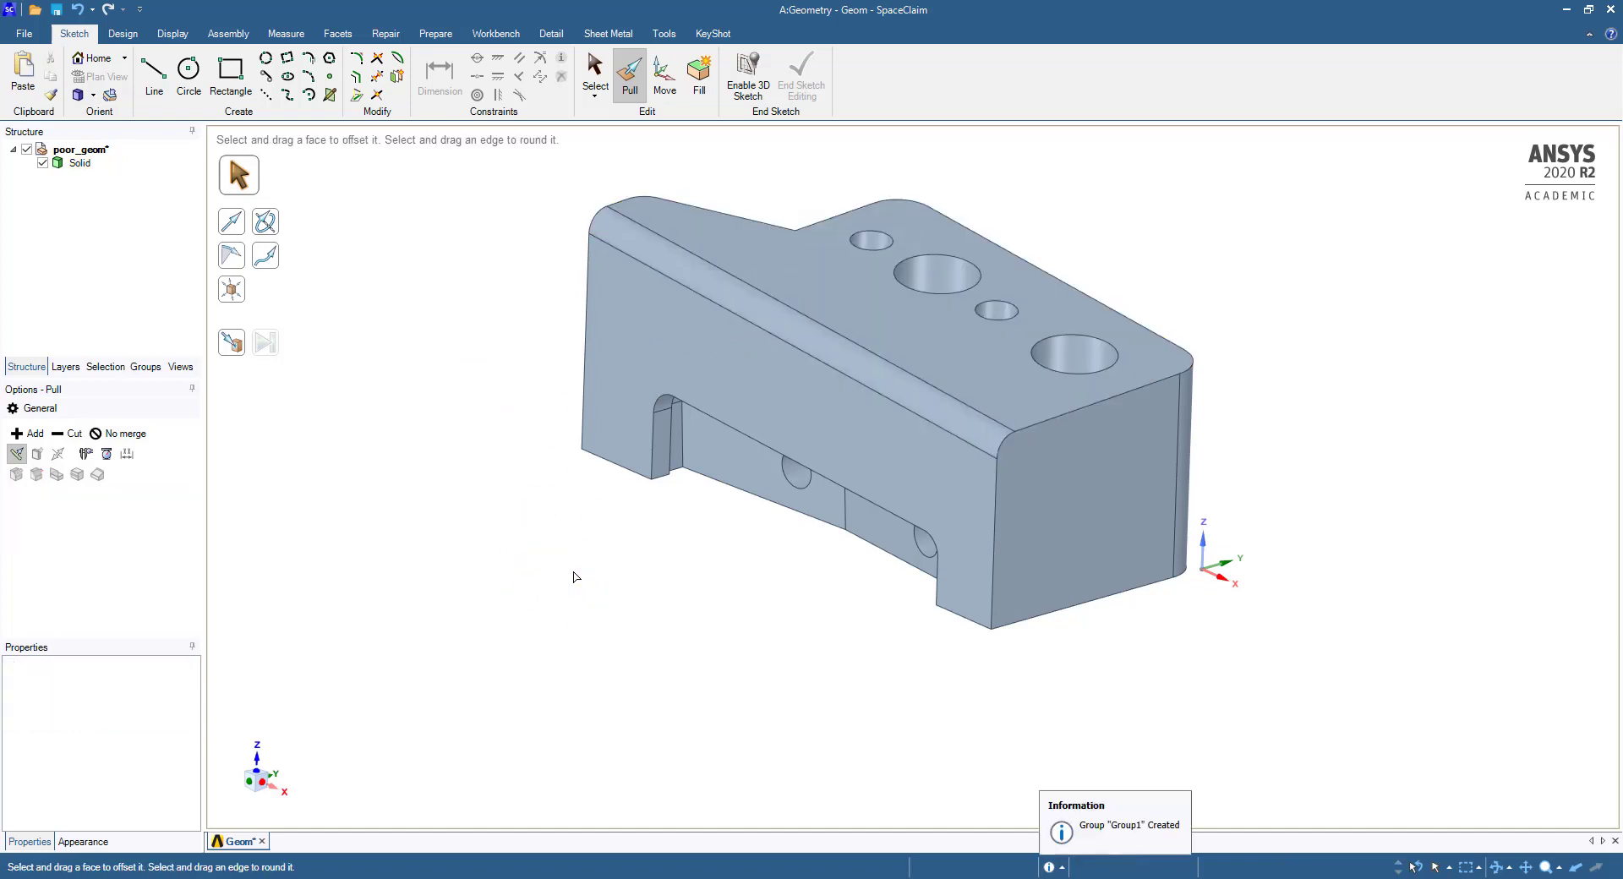
# - In the Groups list, change Group1's round radius from 5 mm to 6 mm
pyautogui.click(146, 366)
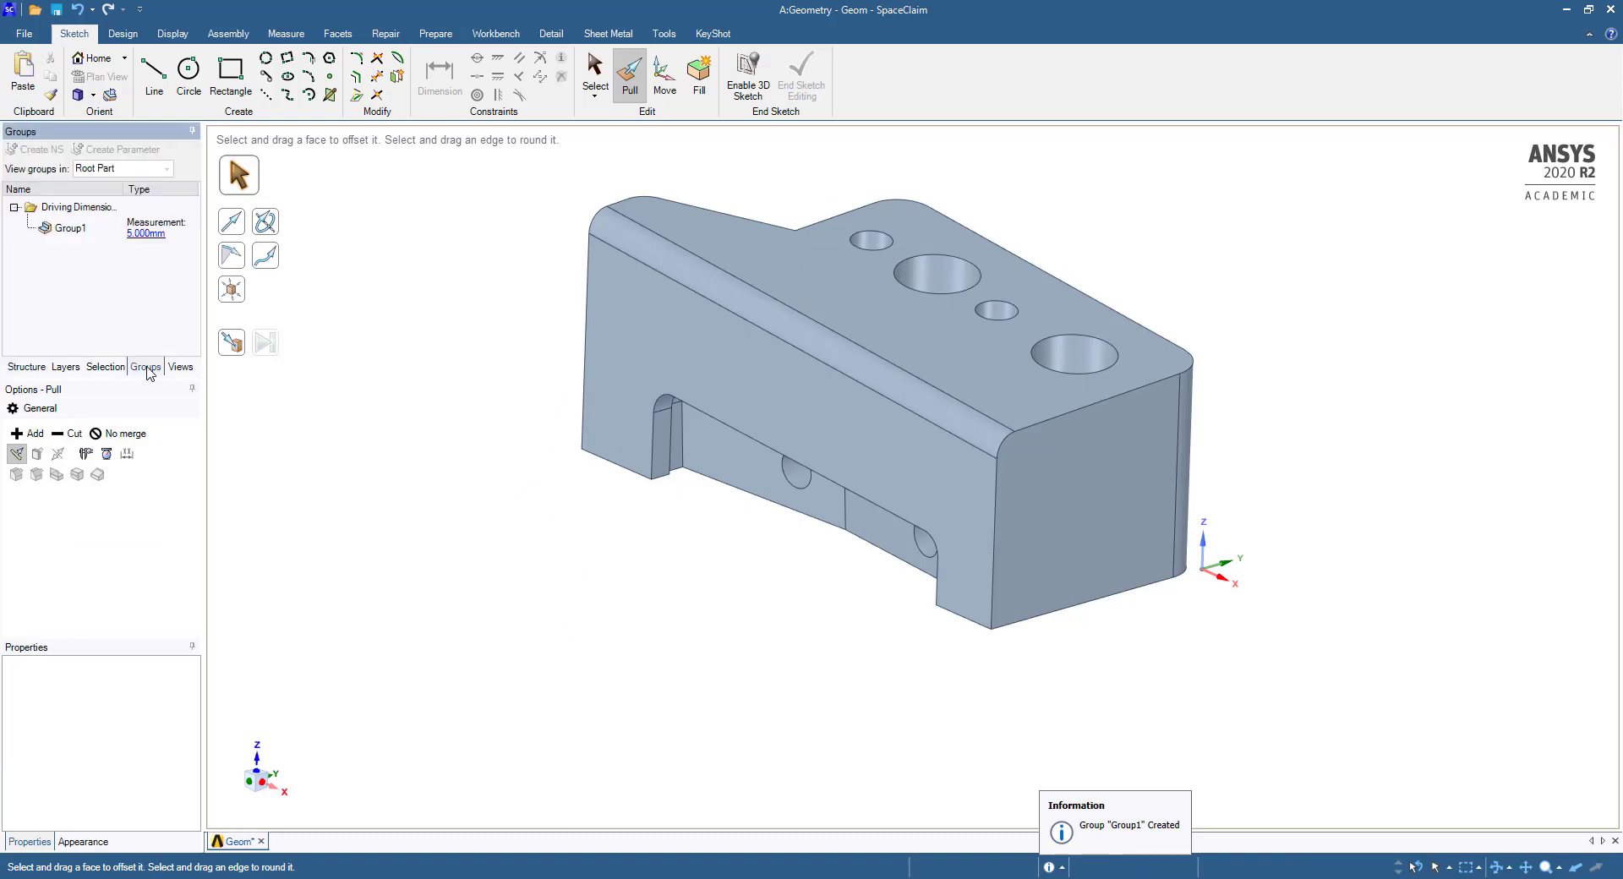
pyautogui.click(144, 238)
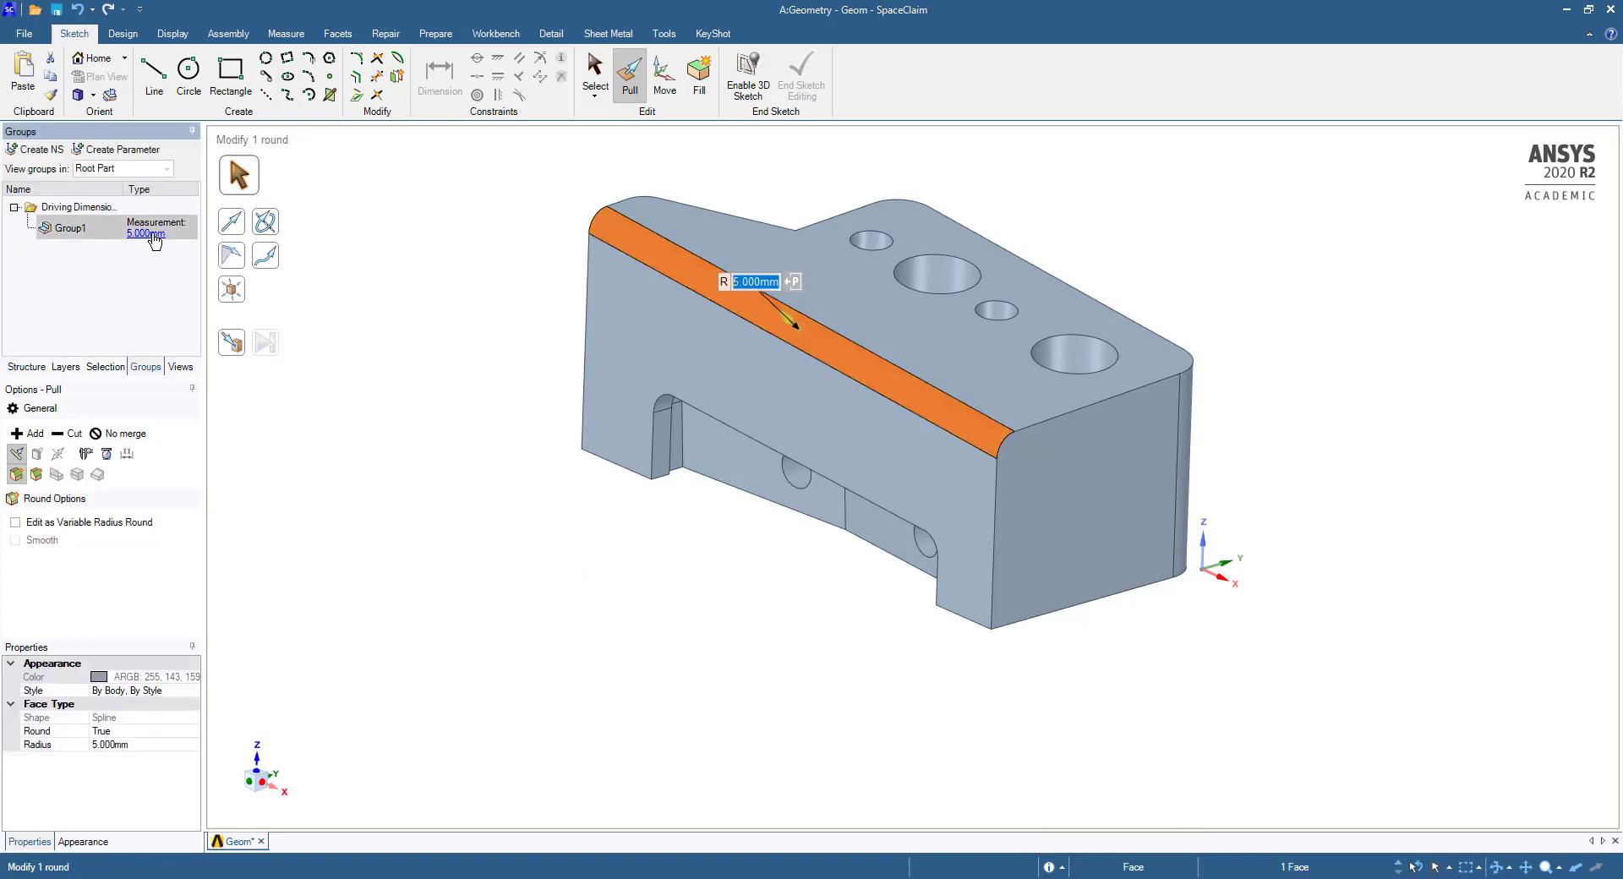
pyautogui.rightClick(145, 236)
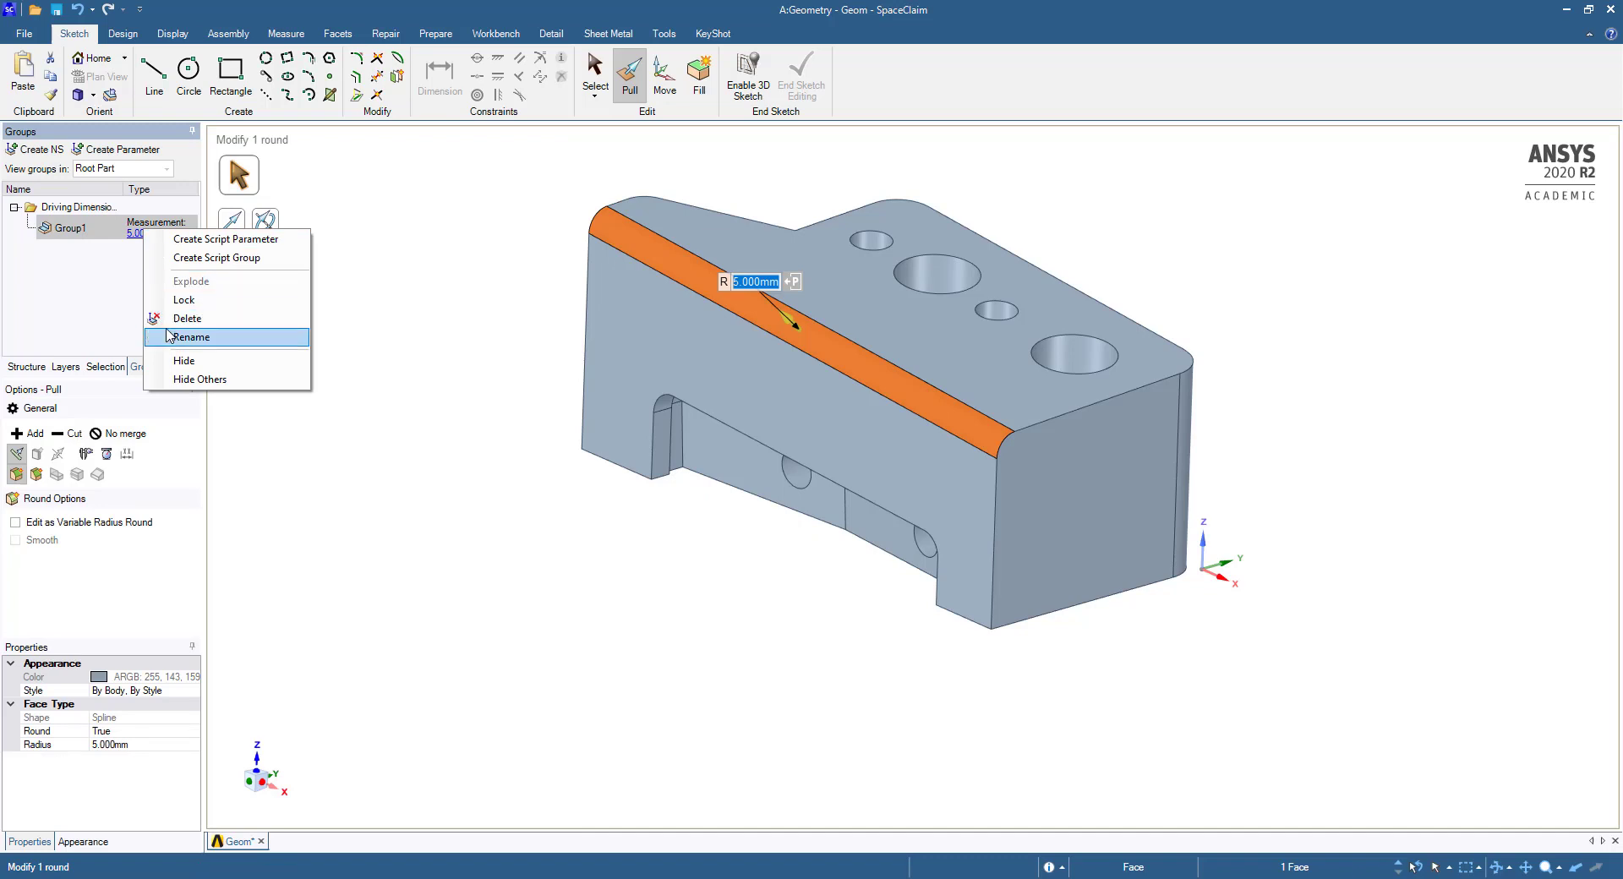
pyautogui.click(326, 397)
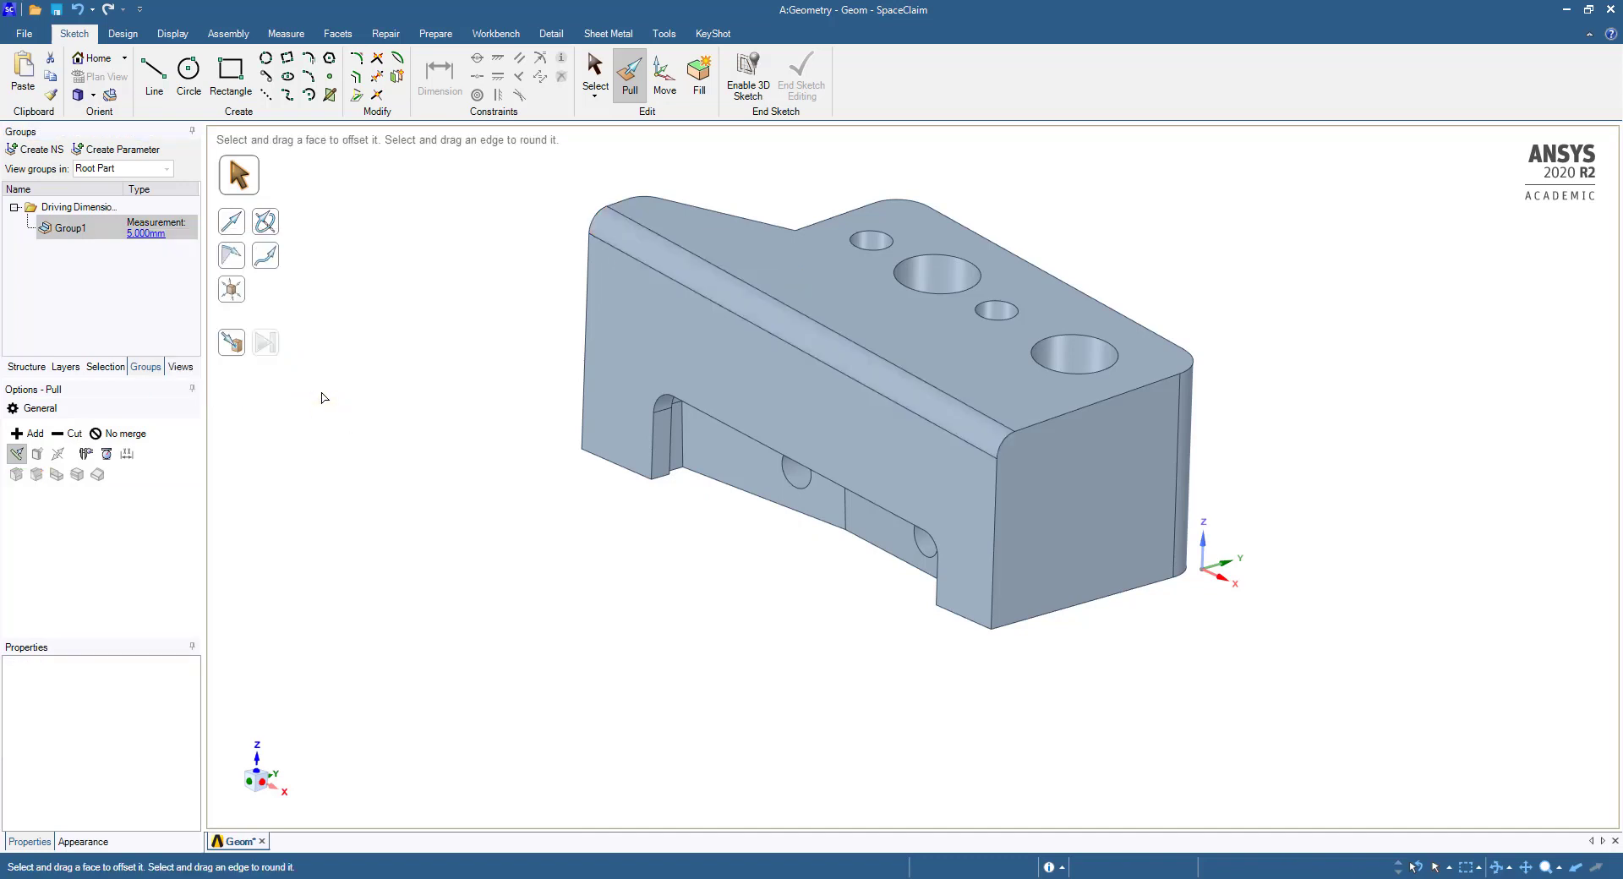
pyautogui.click(144, 235)
pyautogui.click(145, 236)
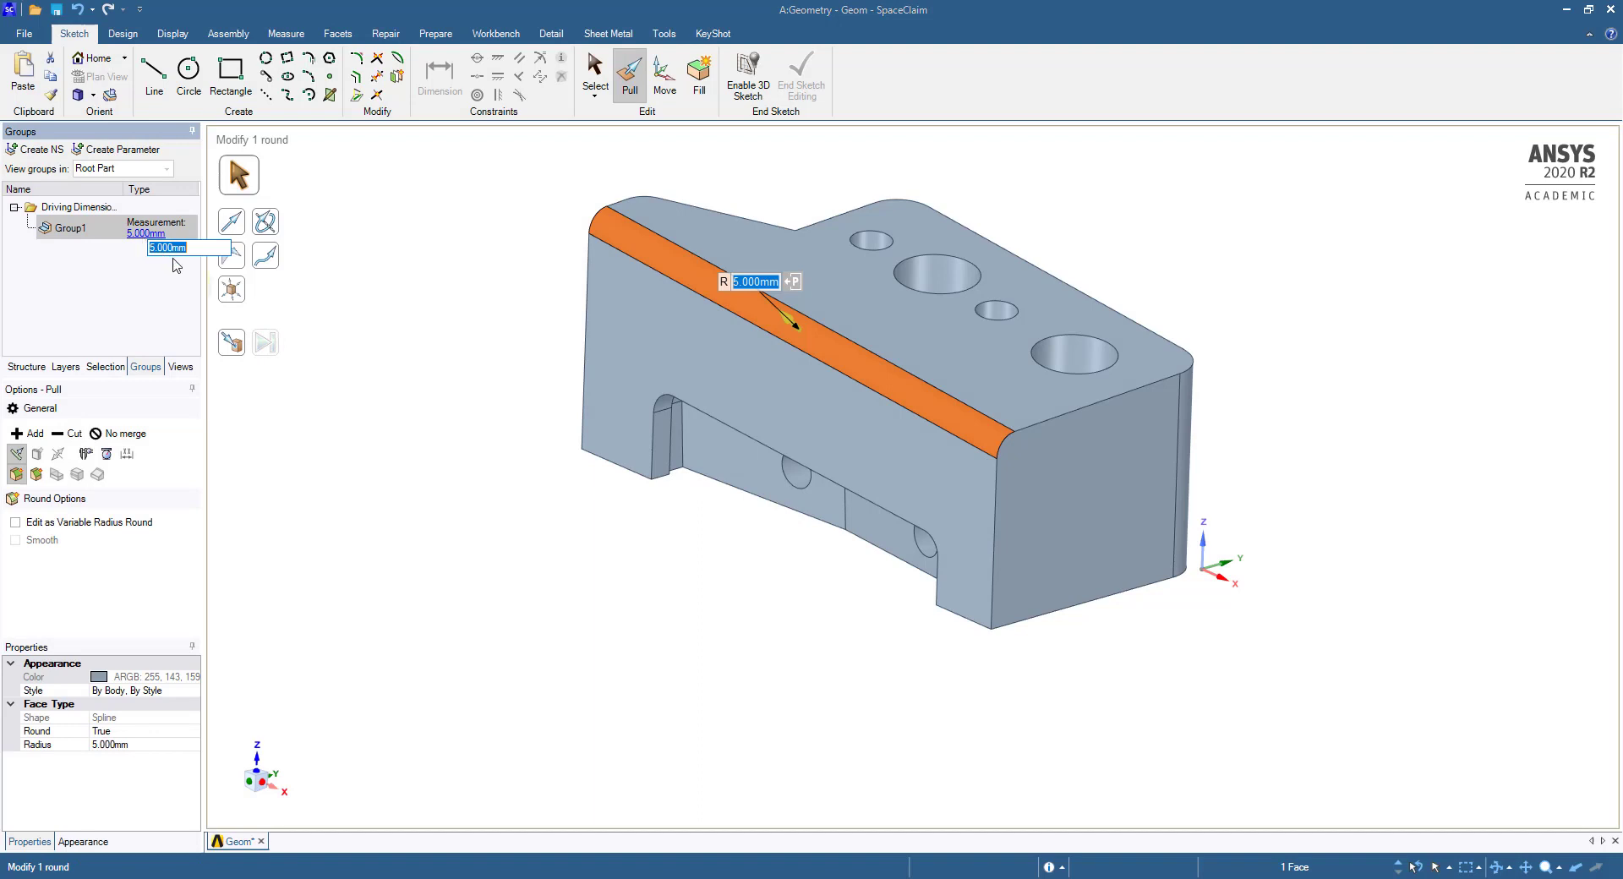
pyautogui.write('6')
pyautogui.press('Return')
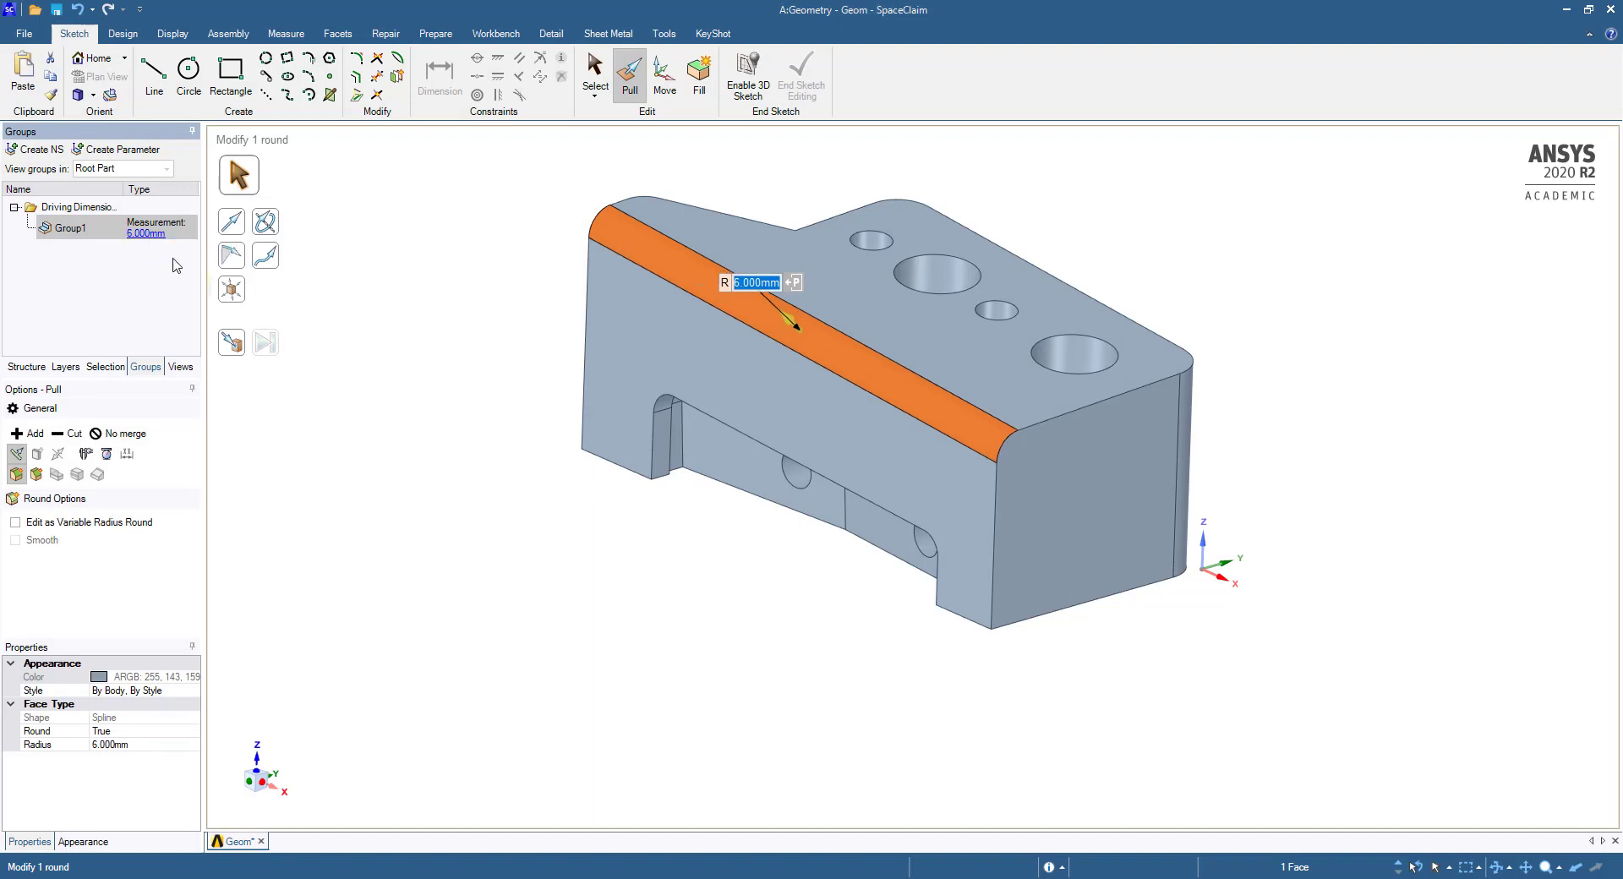
pyautogui.click(398, 365)
pyautogui.press('Escape')
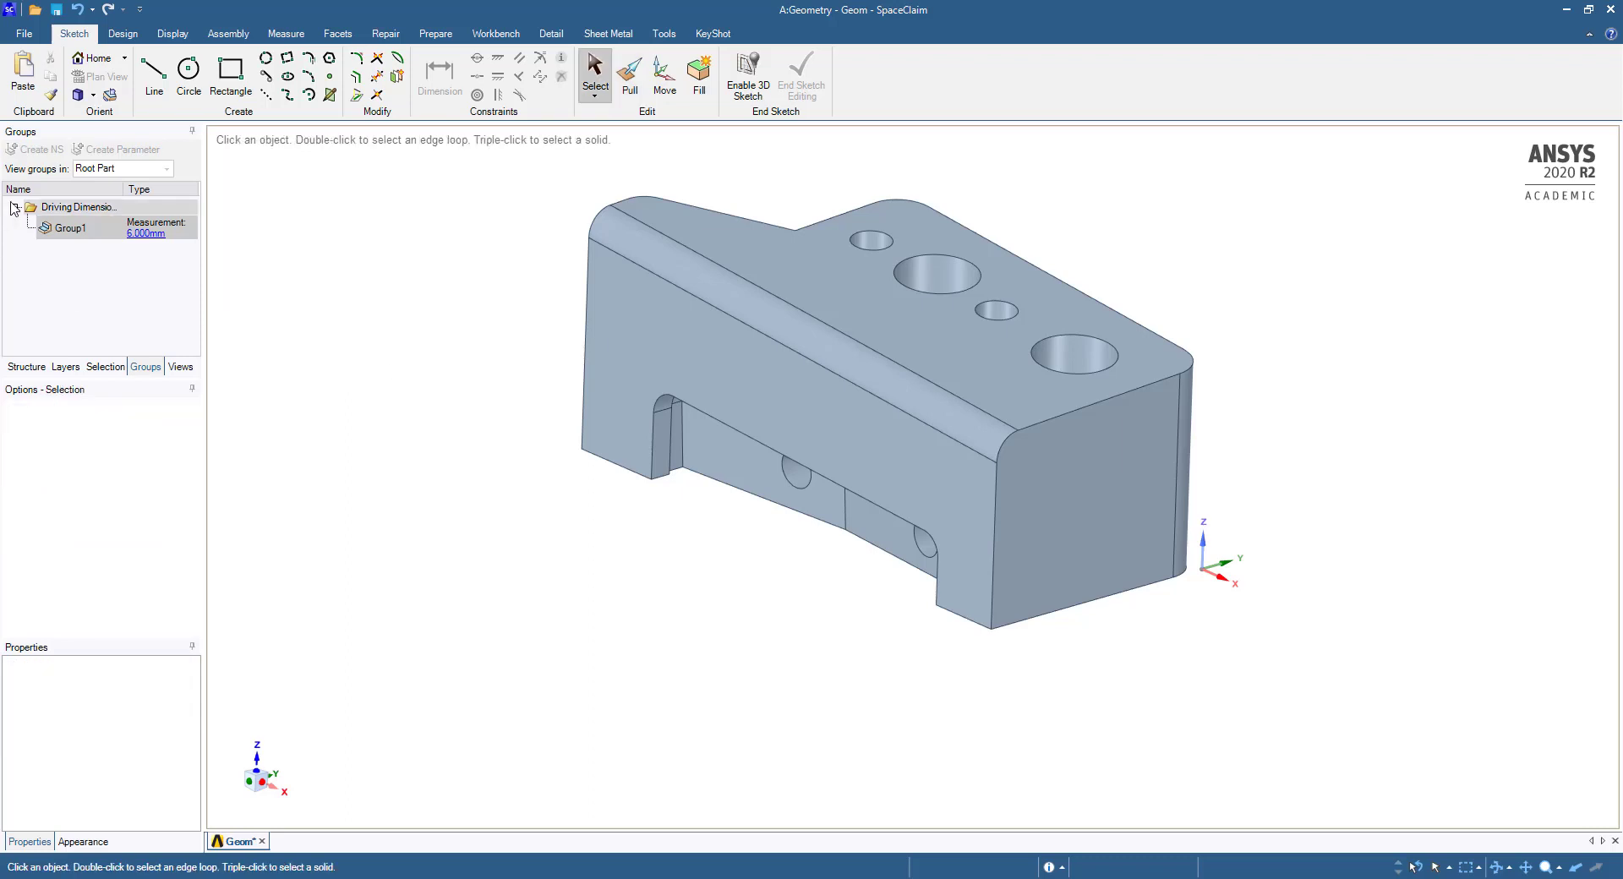
# - Bring back the structure tree and orbit to inspect the part's end corner round
pyautogui.click(24, 369)
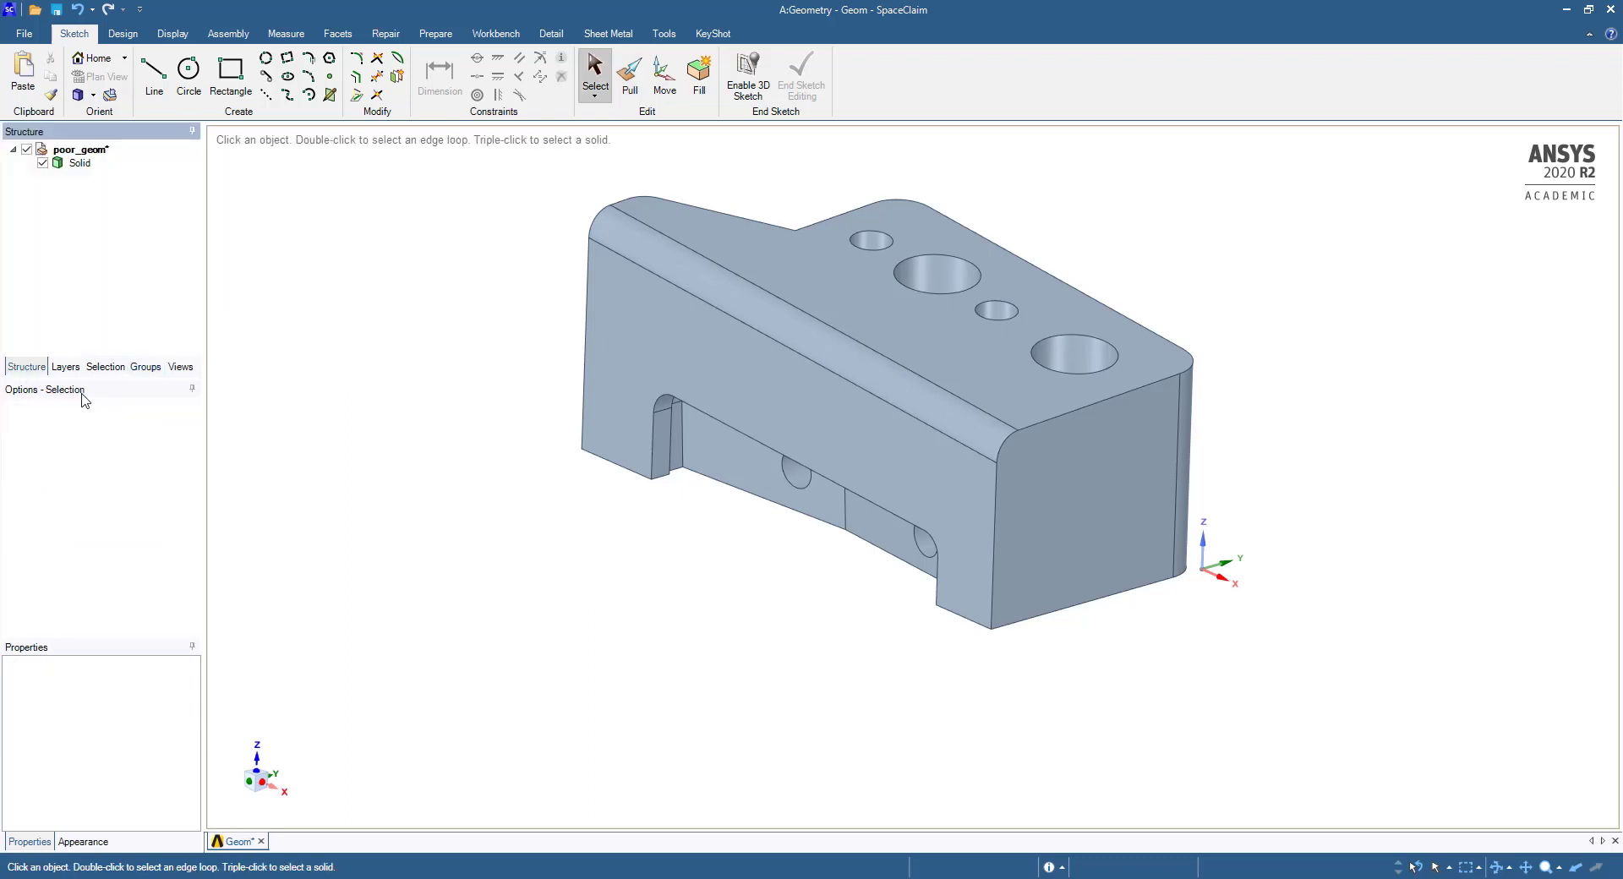
pyautogui.moveTo(1229, 654); pyautogui.dragTo(1097, 579, button='middle')
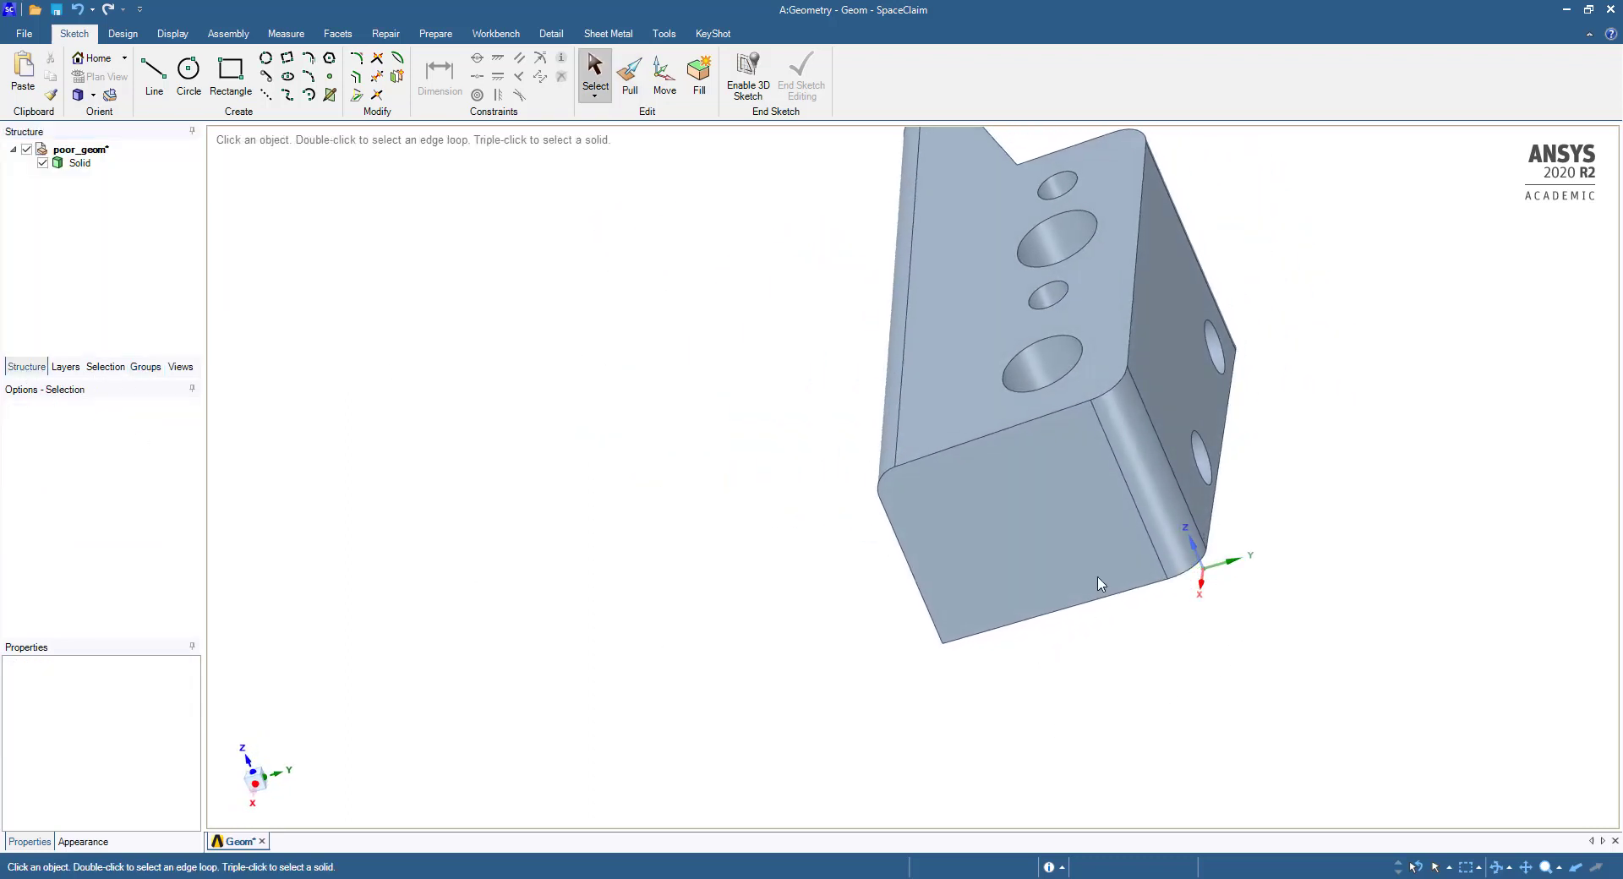
pyautogui.click(1132, 461)
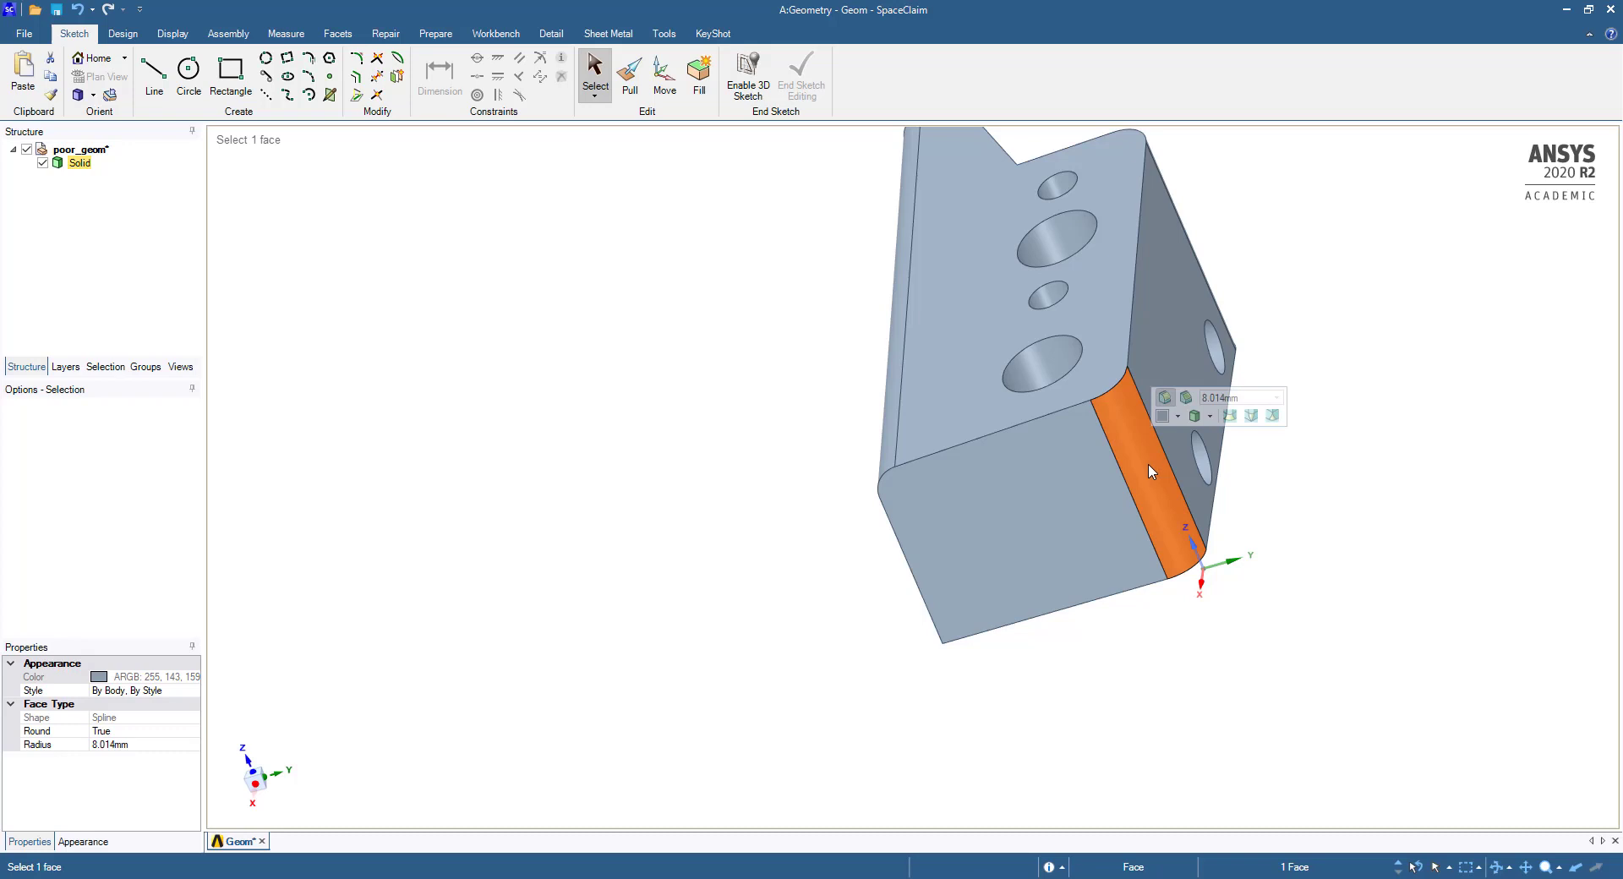
pyautogui.click(700, 470)
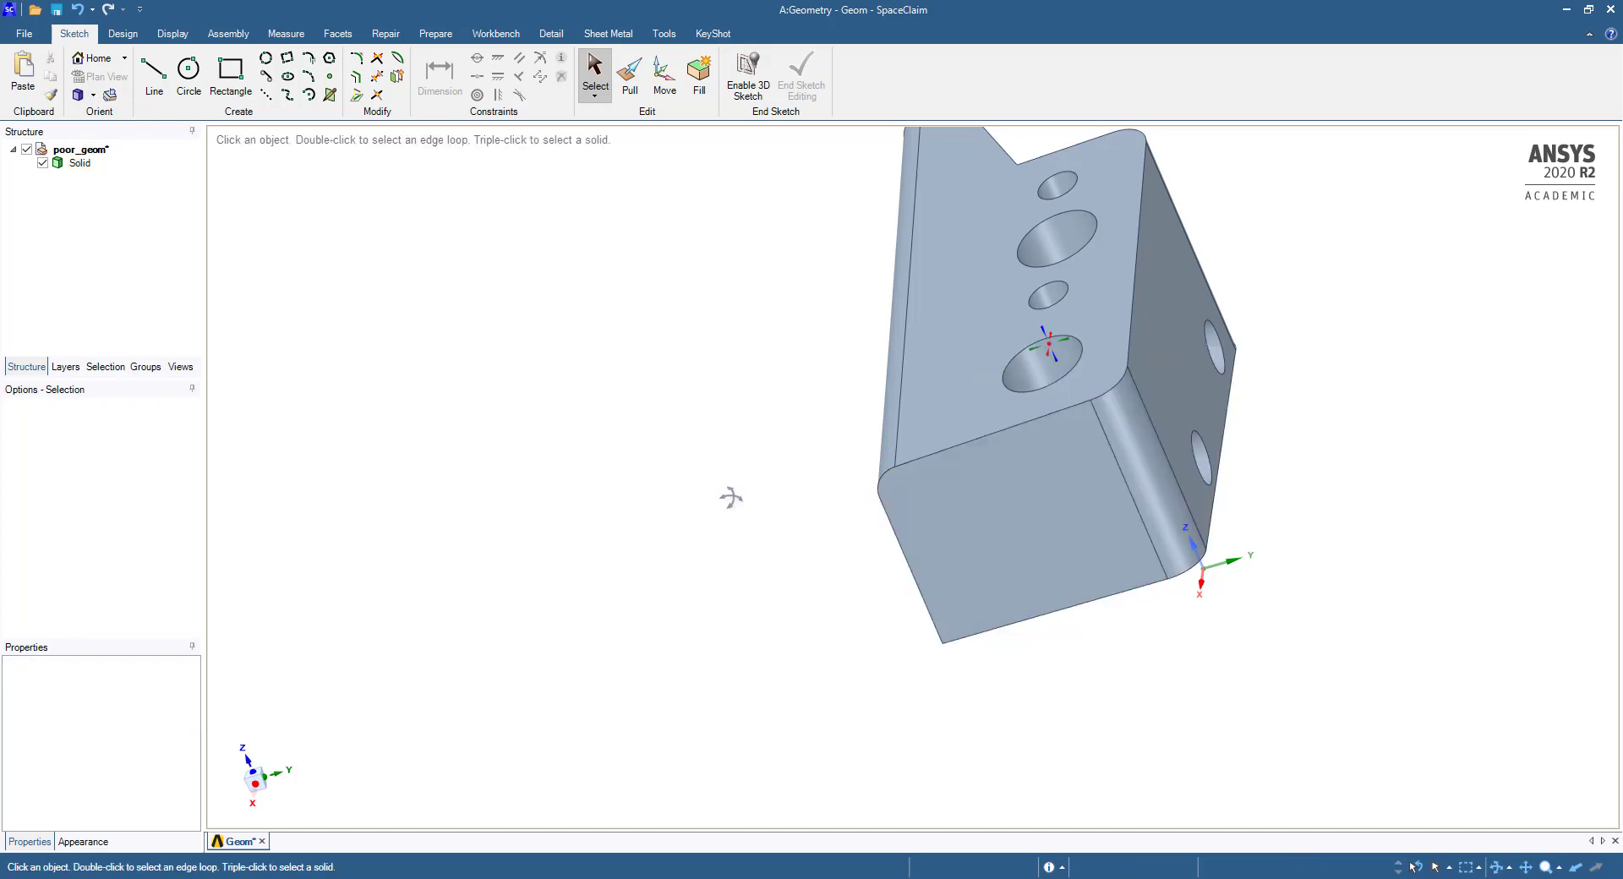
pyautogui.moveTo(730, 497); pyautogui.dragTo(652, 257, button='middle')
# - With Pull, store the corner round's 8.014mm radius as Group2 and show the groups list
pyautogui.click(630, 76)
pyautogui.click(1215, 486)
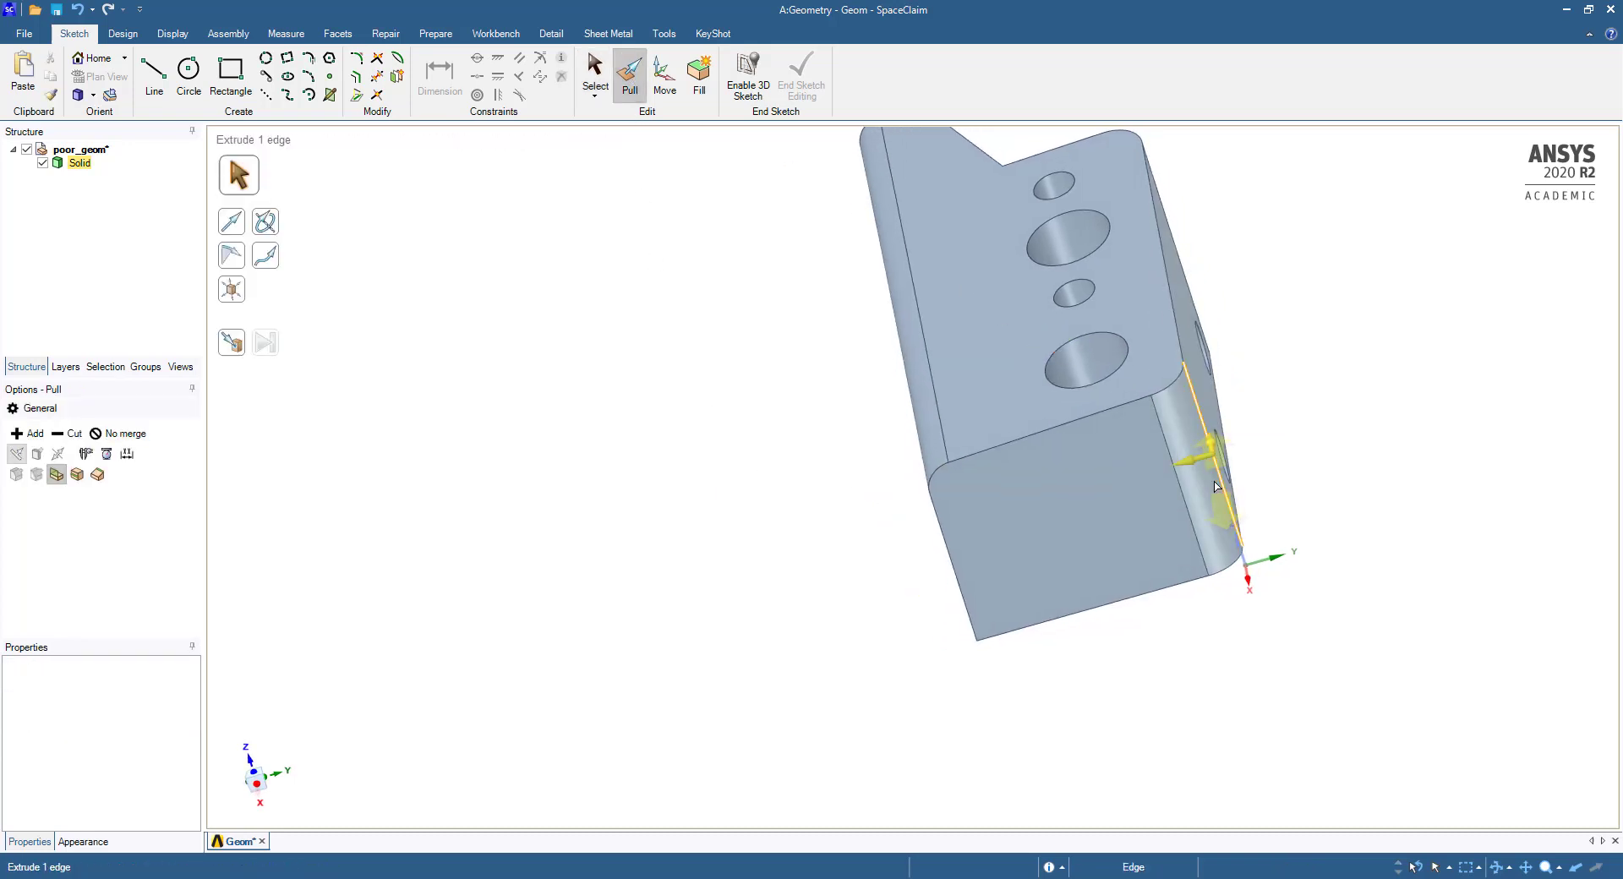
pyautogui.click(1209, 488)
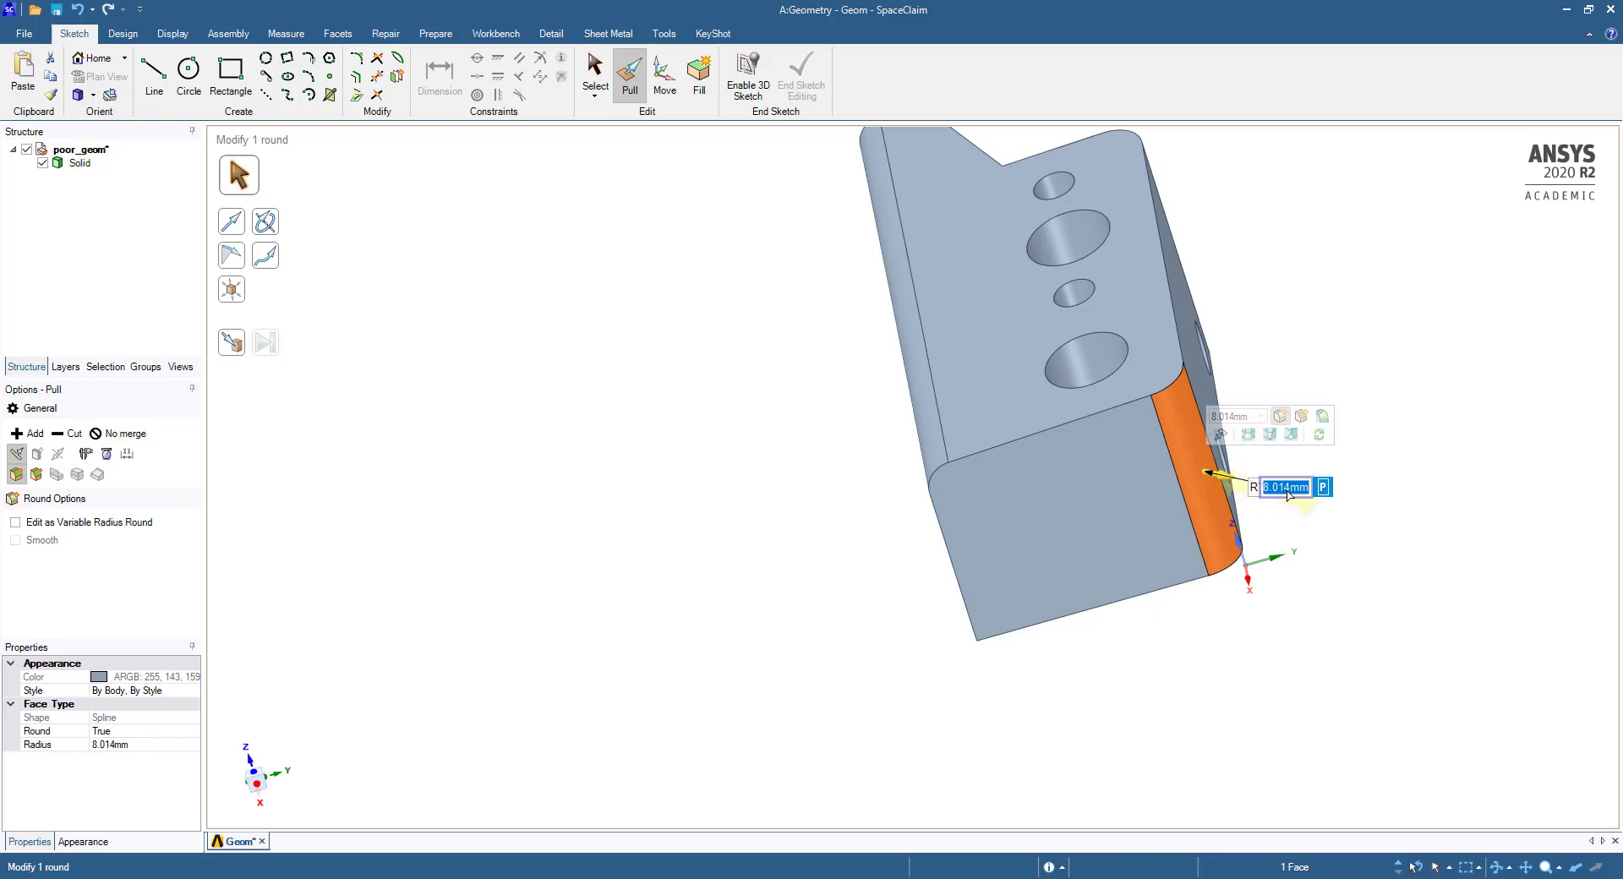
pyautogui.click(1324, 488)
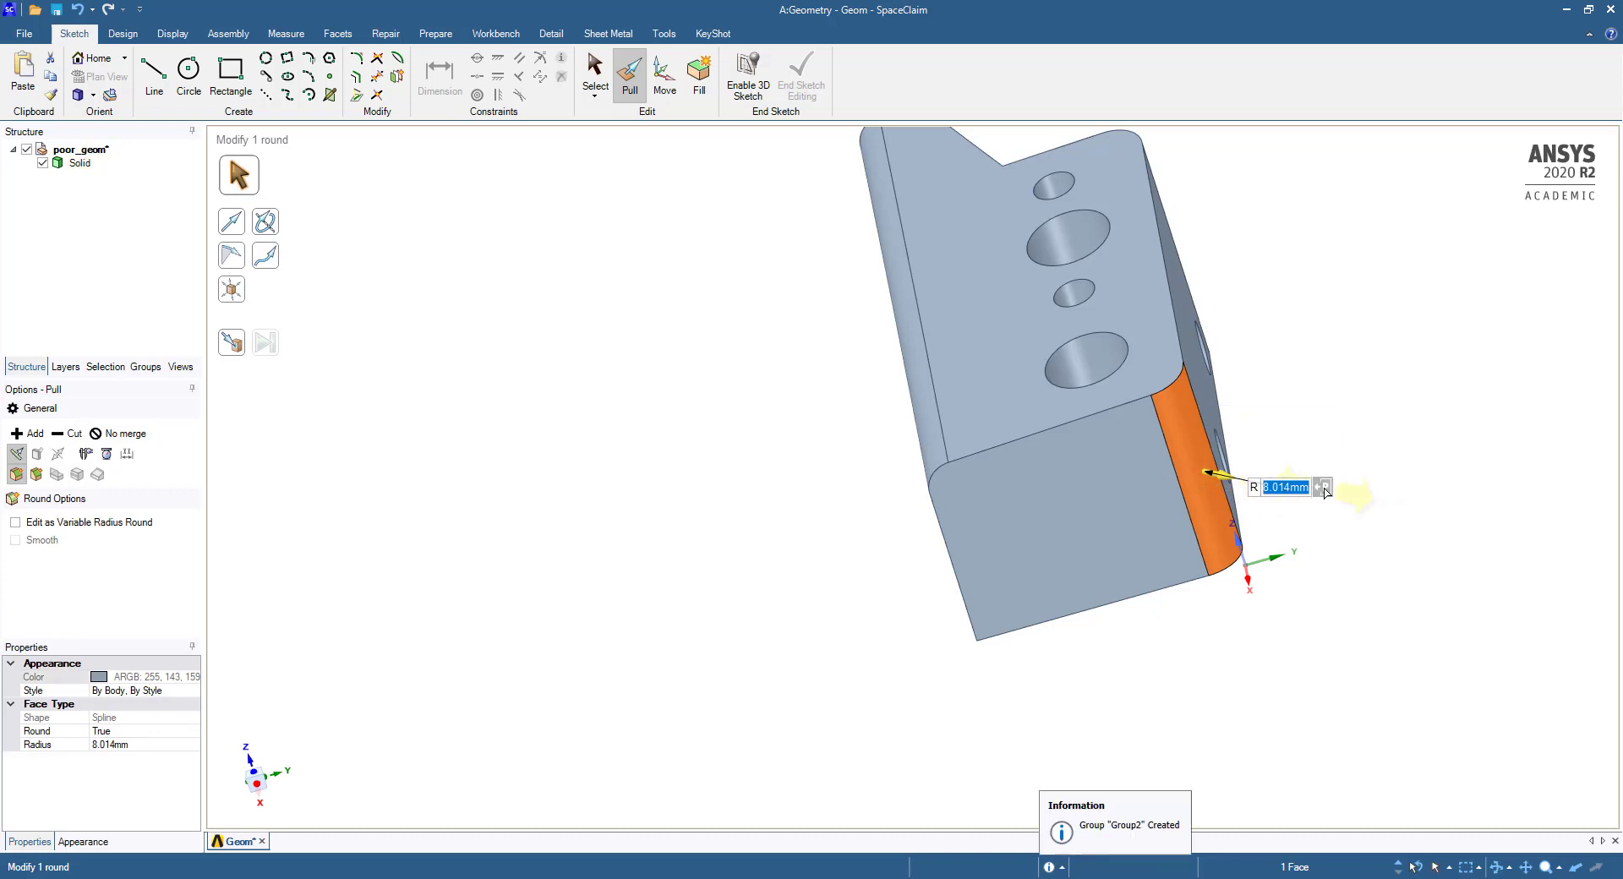
pyautogui.click(739, 661)
pyautogui.press('s')
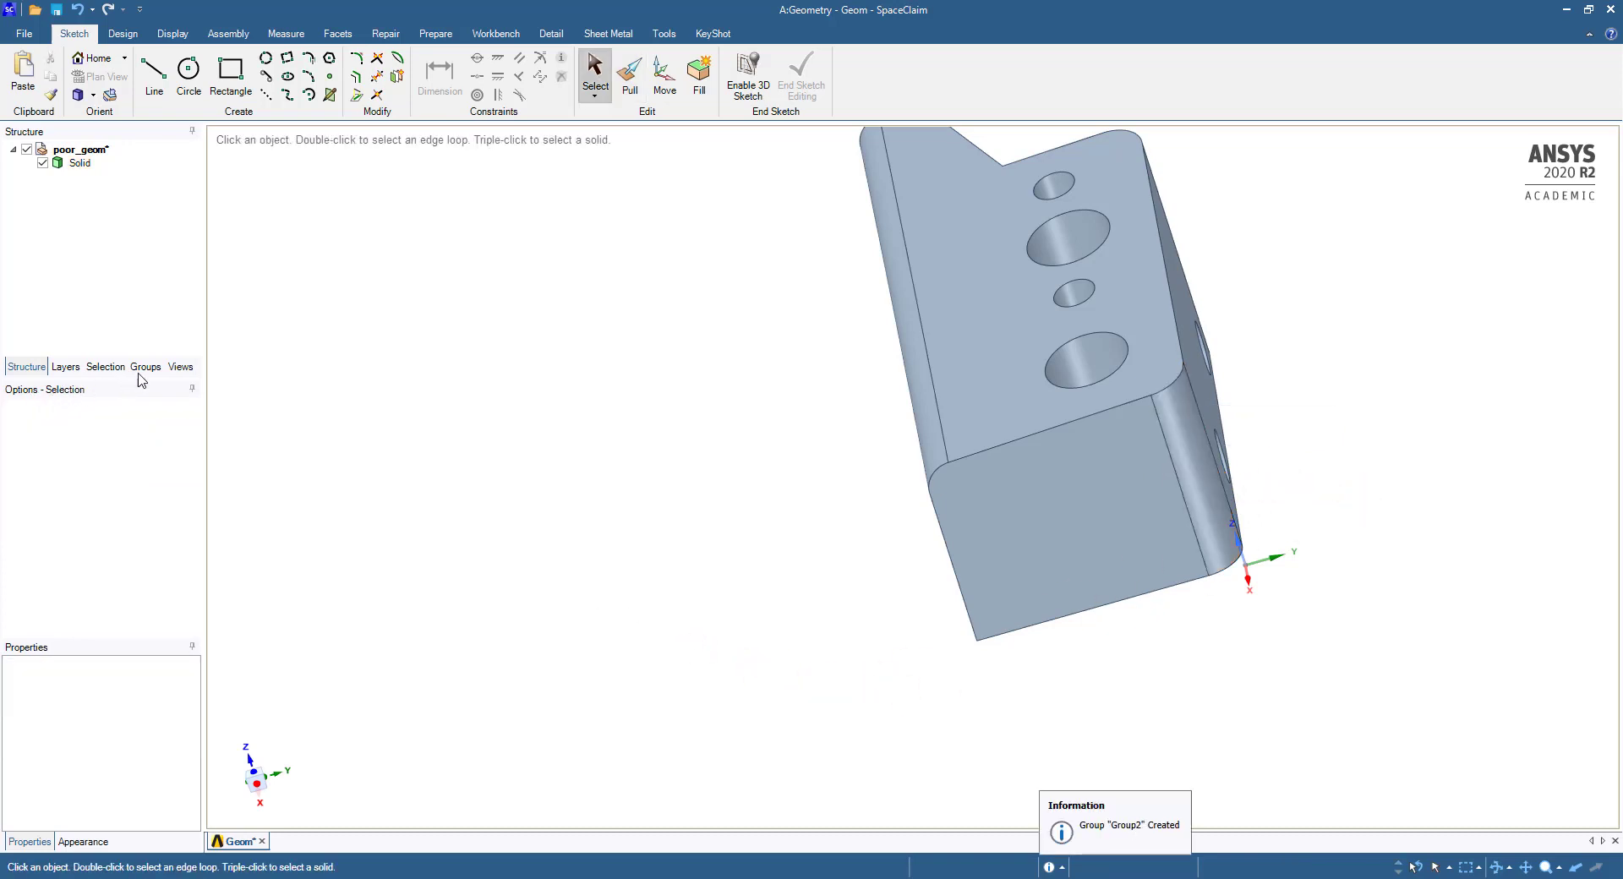
pyautogui.click(147, 368)
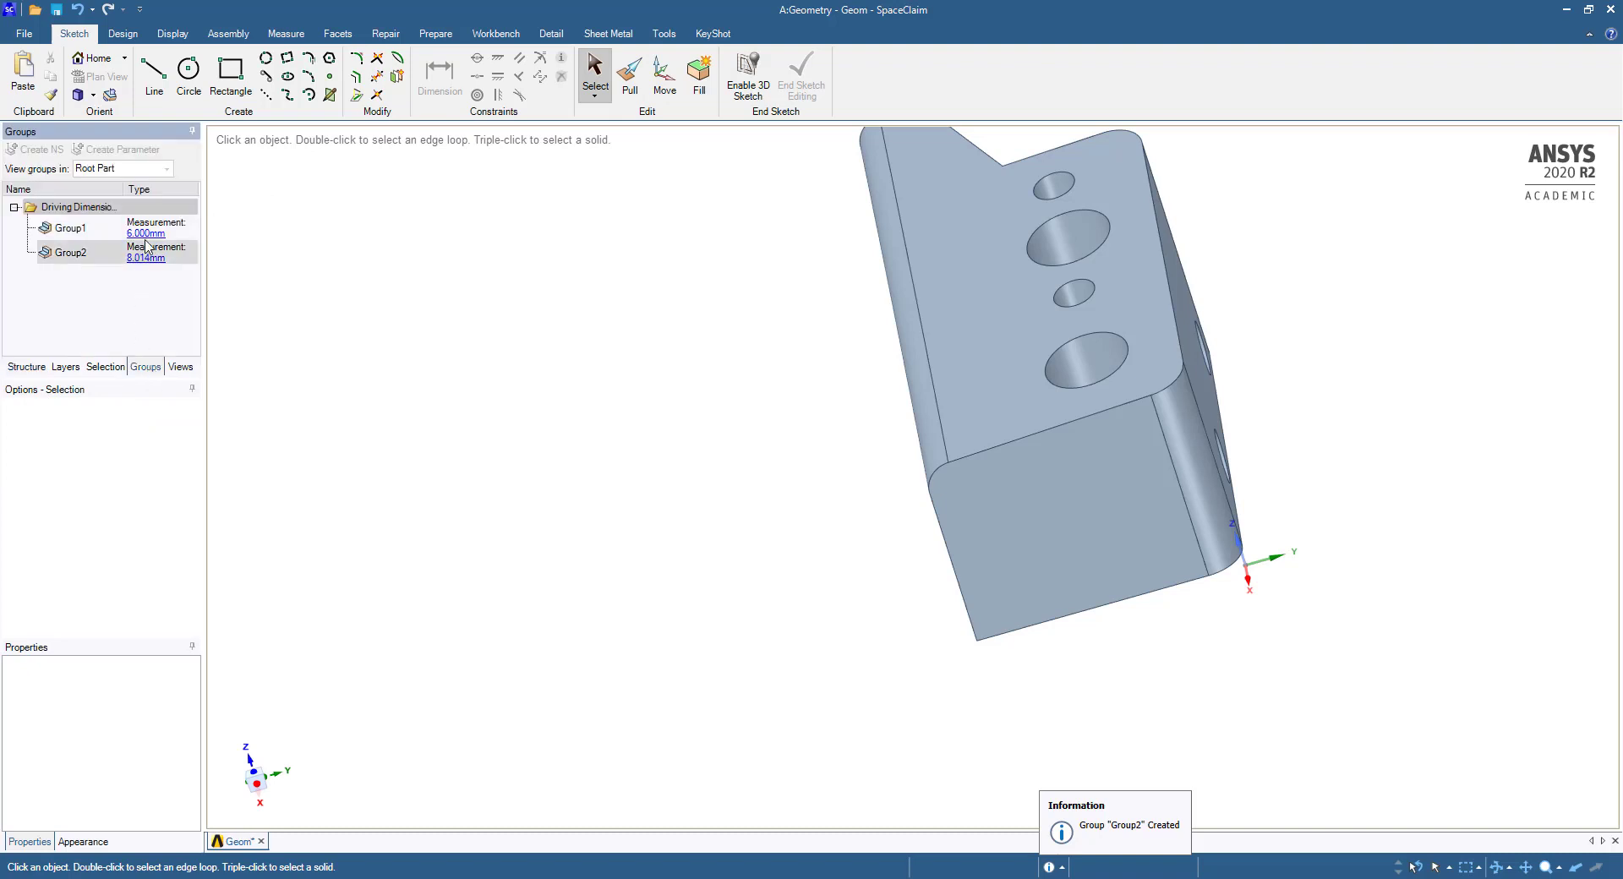
# - Highlight Group1's 6.000mm round on the model, then clear the selection
pyautogui.click(148, 240)
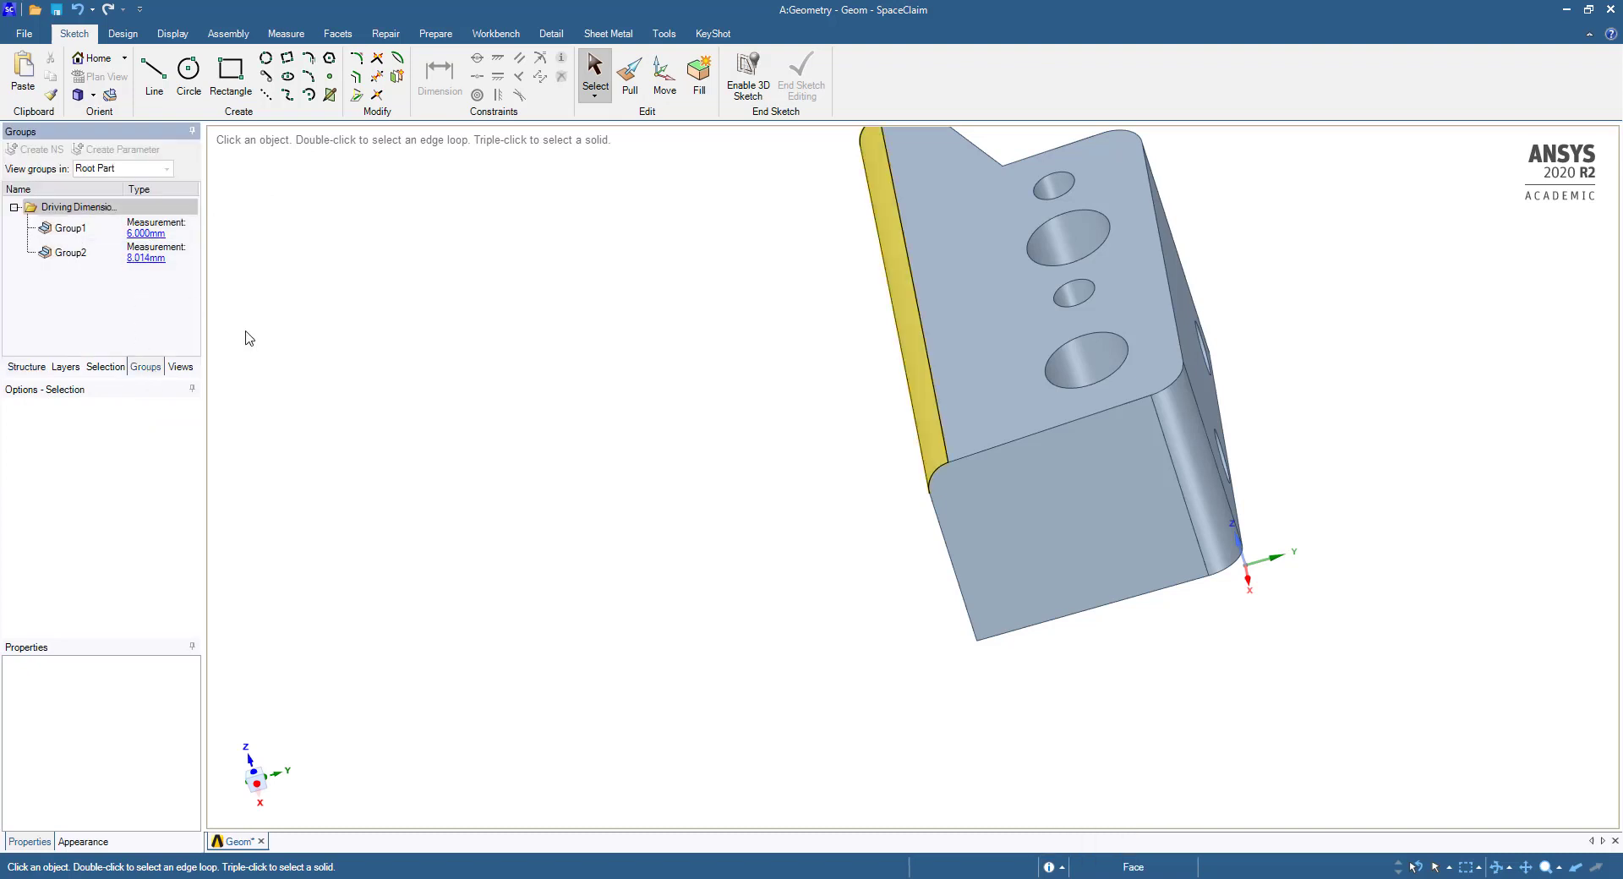
pyautogui.click(246, 337)
pyautogui.moveTo(858, 670); pyautogui.dragTo(974, 614, button='middle')
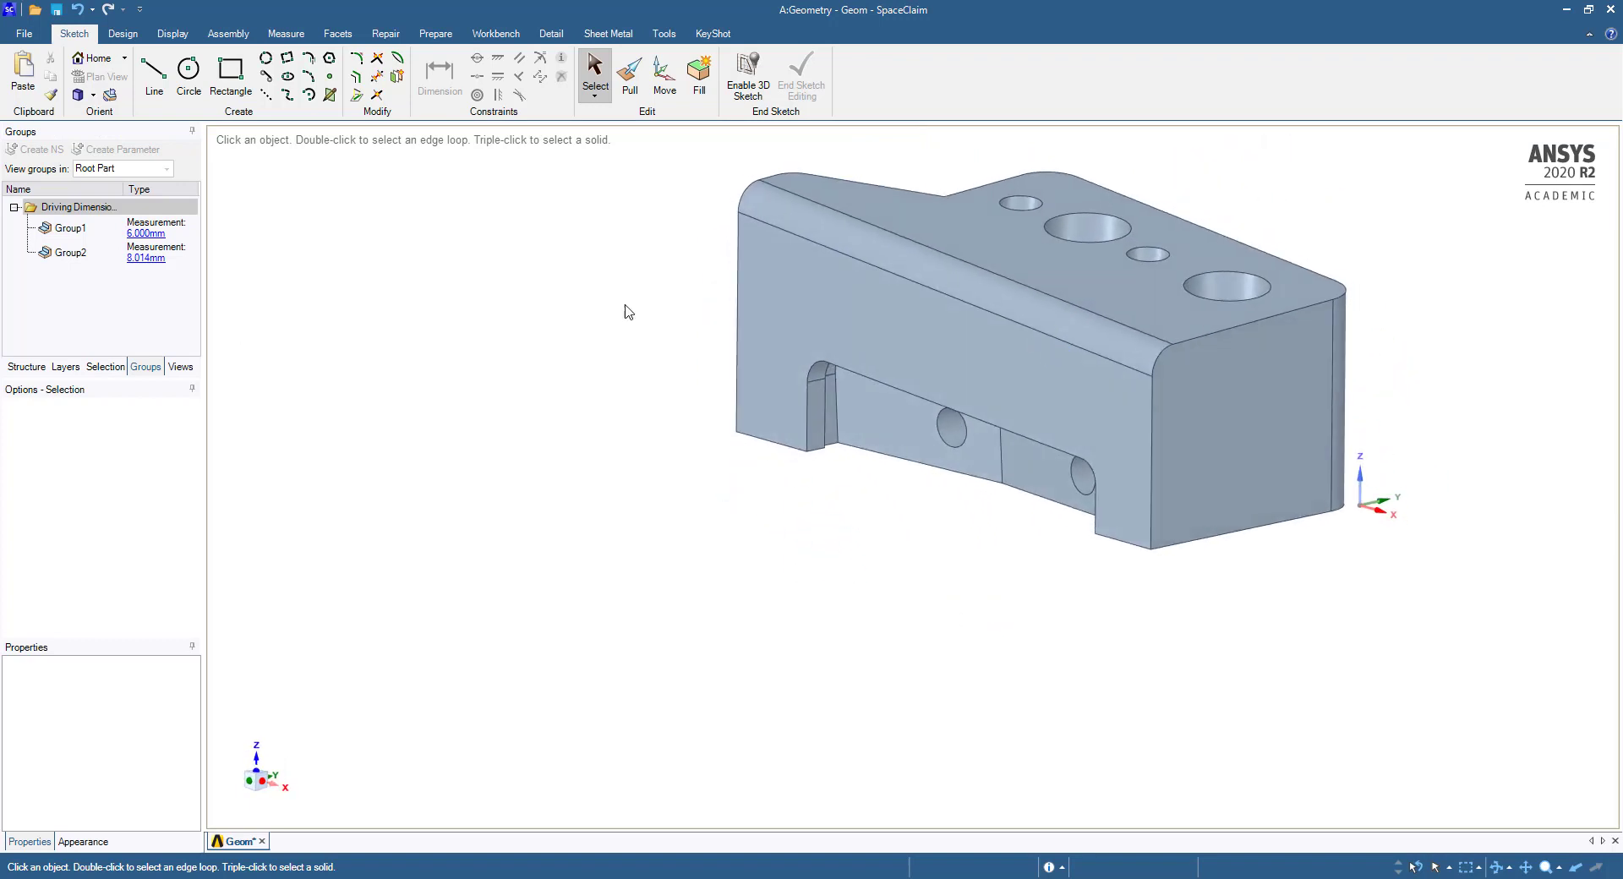
# - Show the Repair tools and orbit the part to inspect its top and end faces
pyautogui.click(384, 36)
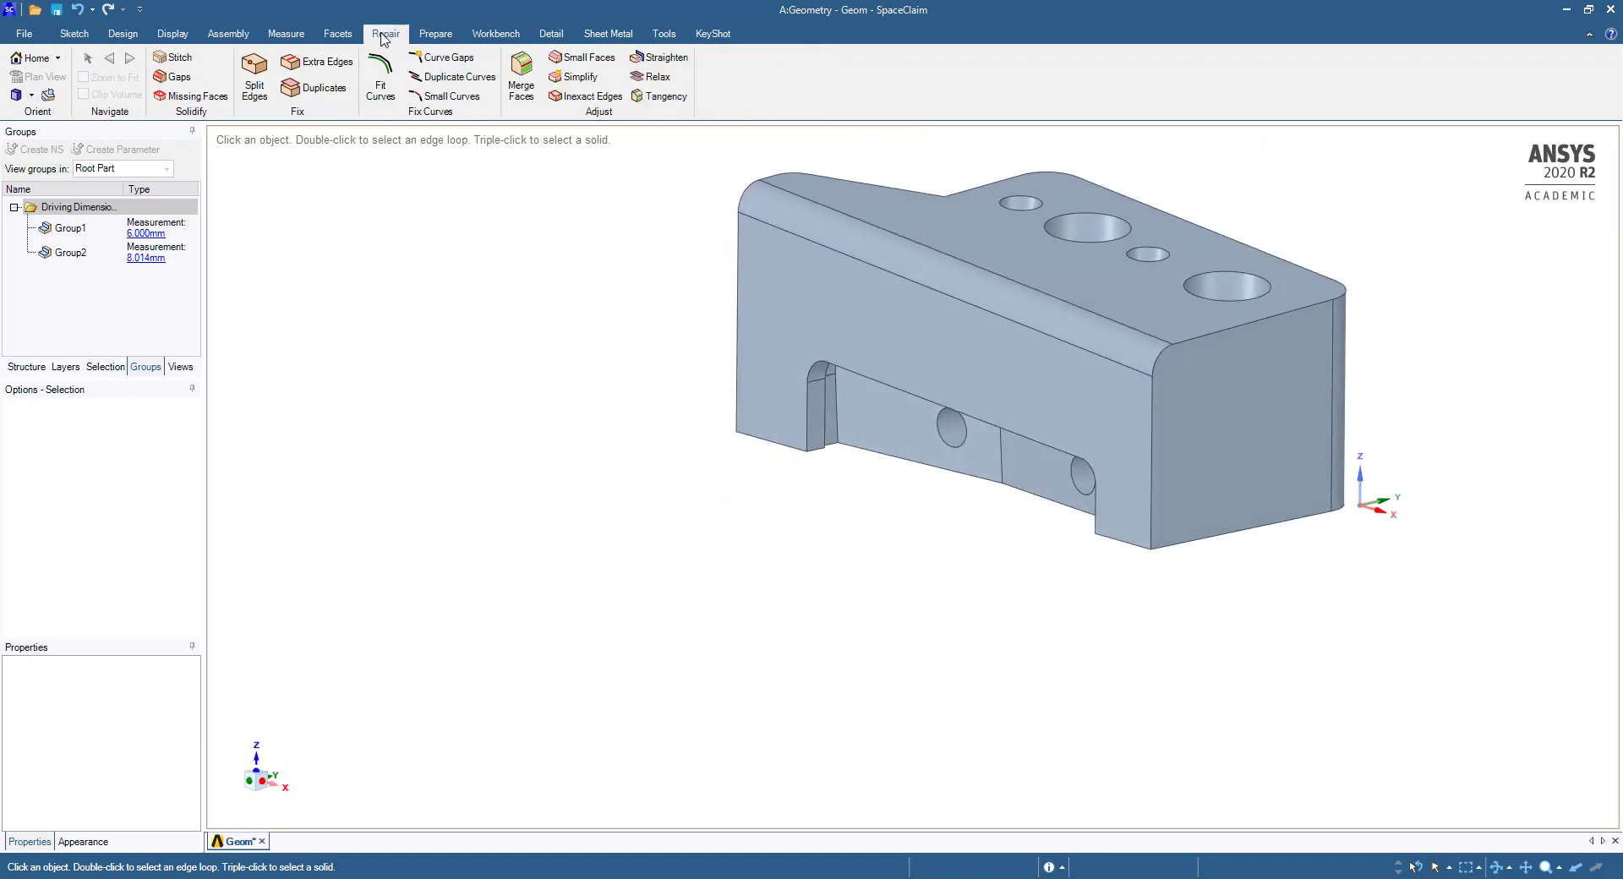
pyautogui.moveTo(979, 501); pyautogui.dragTo(976, 355, button='middle')
pyautogui.press('Escape')
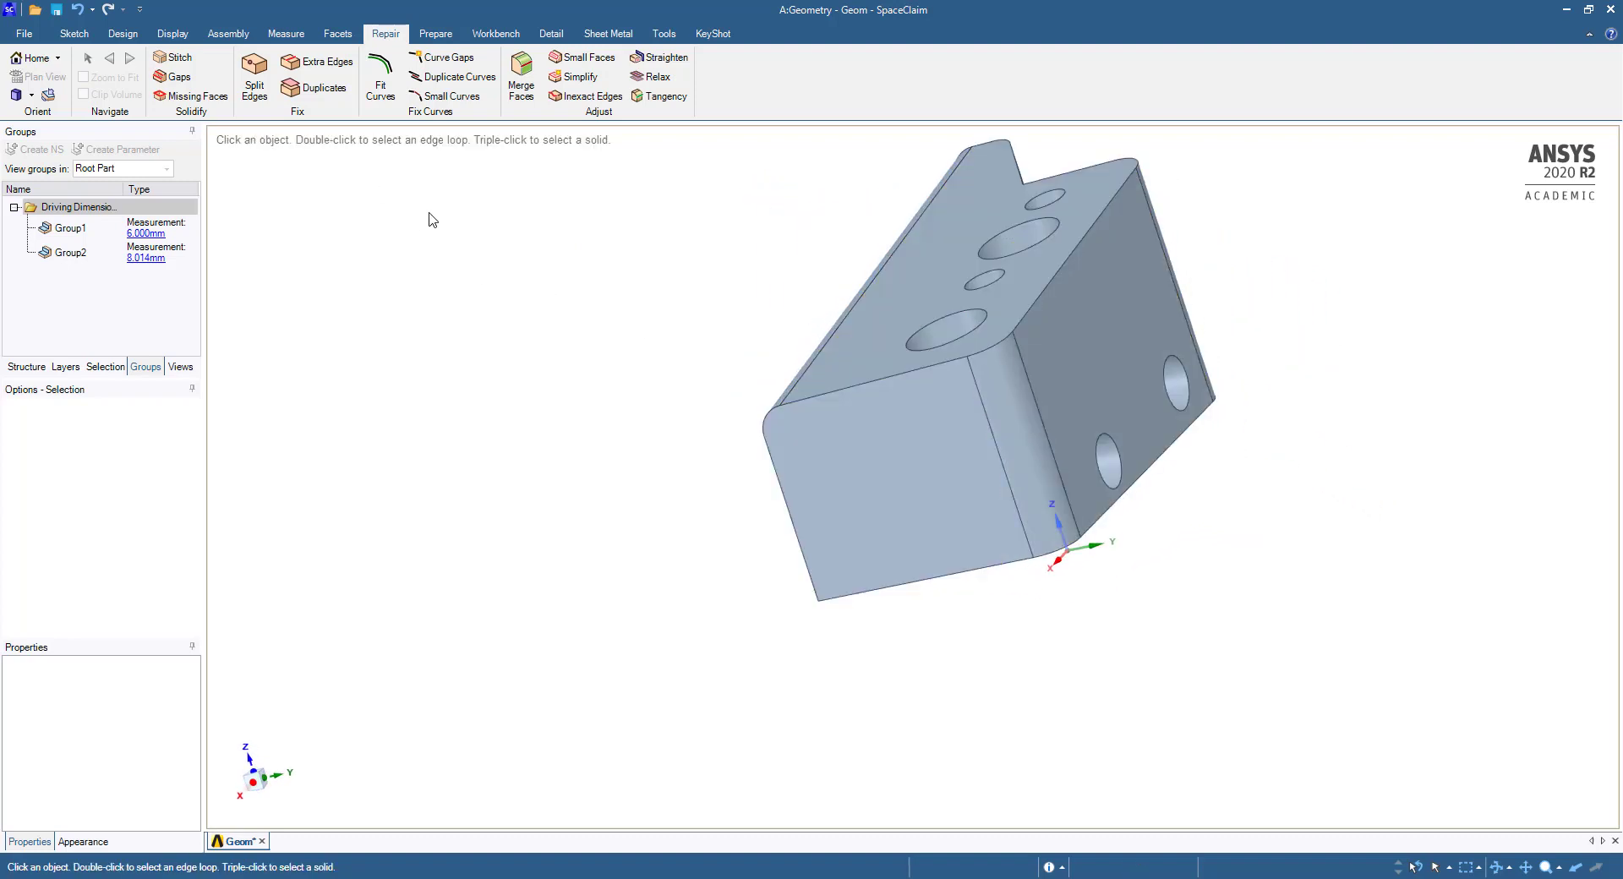
pyautogui.moveTo(431, 221); pyautogui.dragTo(591, 261, button='middle')
pyautogui.click(1116, 560)
pyautogui.scroll(2, 877, 622)
pyautogui.scroll(-5, 877, 623)
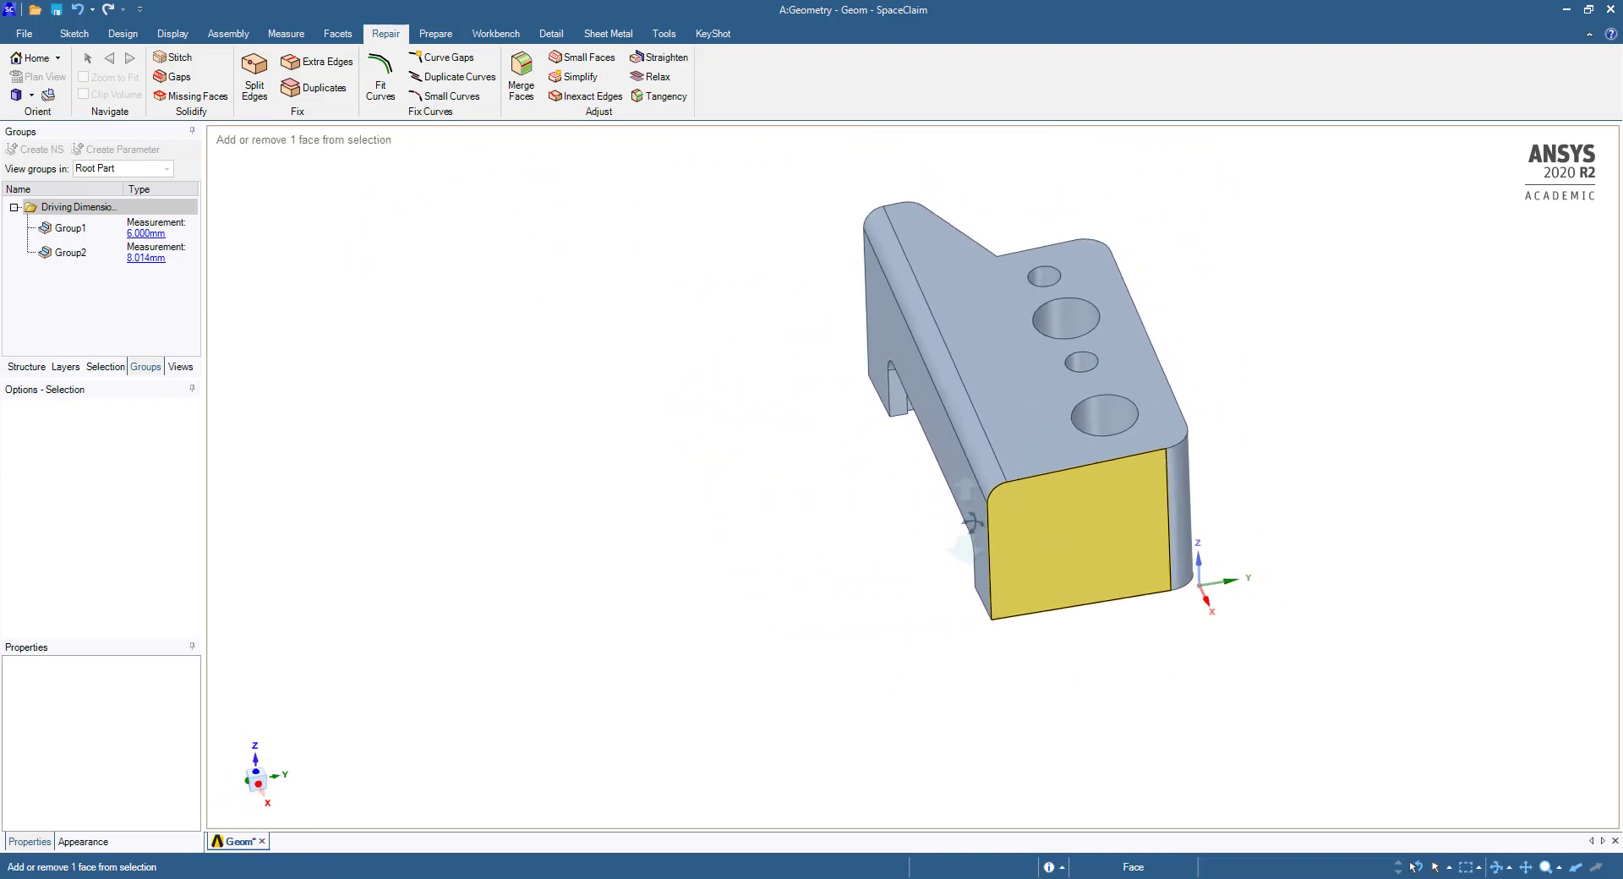
pyautogui.moveTo(876, 623); pyautogui.dragTo(1054, 485, button='middle')
pyautogui.click(1213, 454)
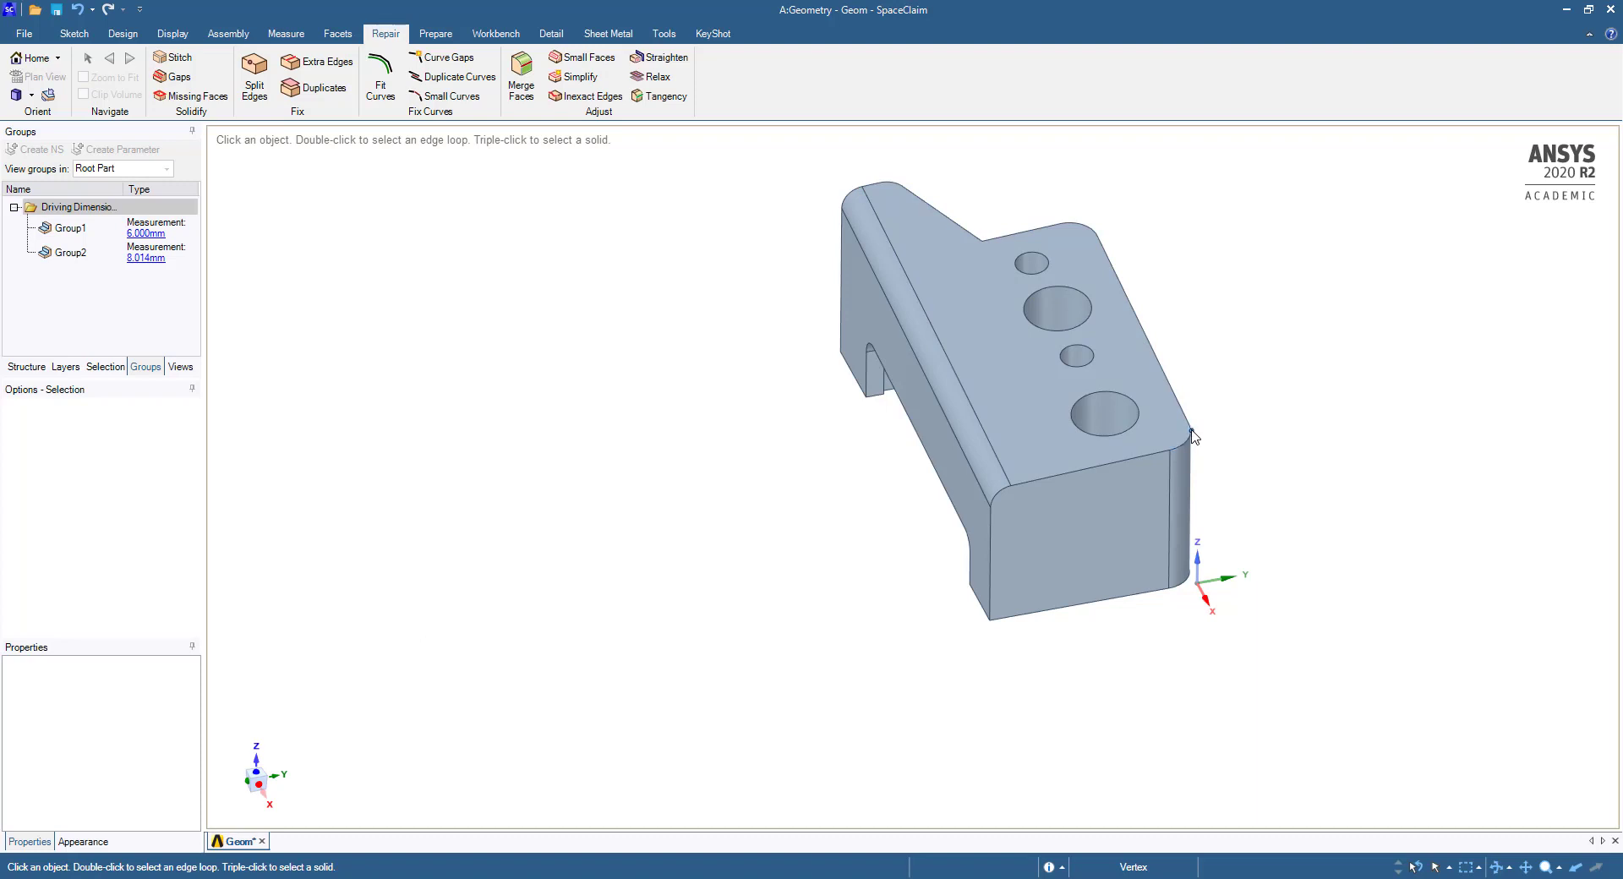
# - Inspect the corner fillet edge and top face by selecting and clearing them from several angles
pyautogui.click(1188, 448)
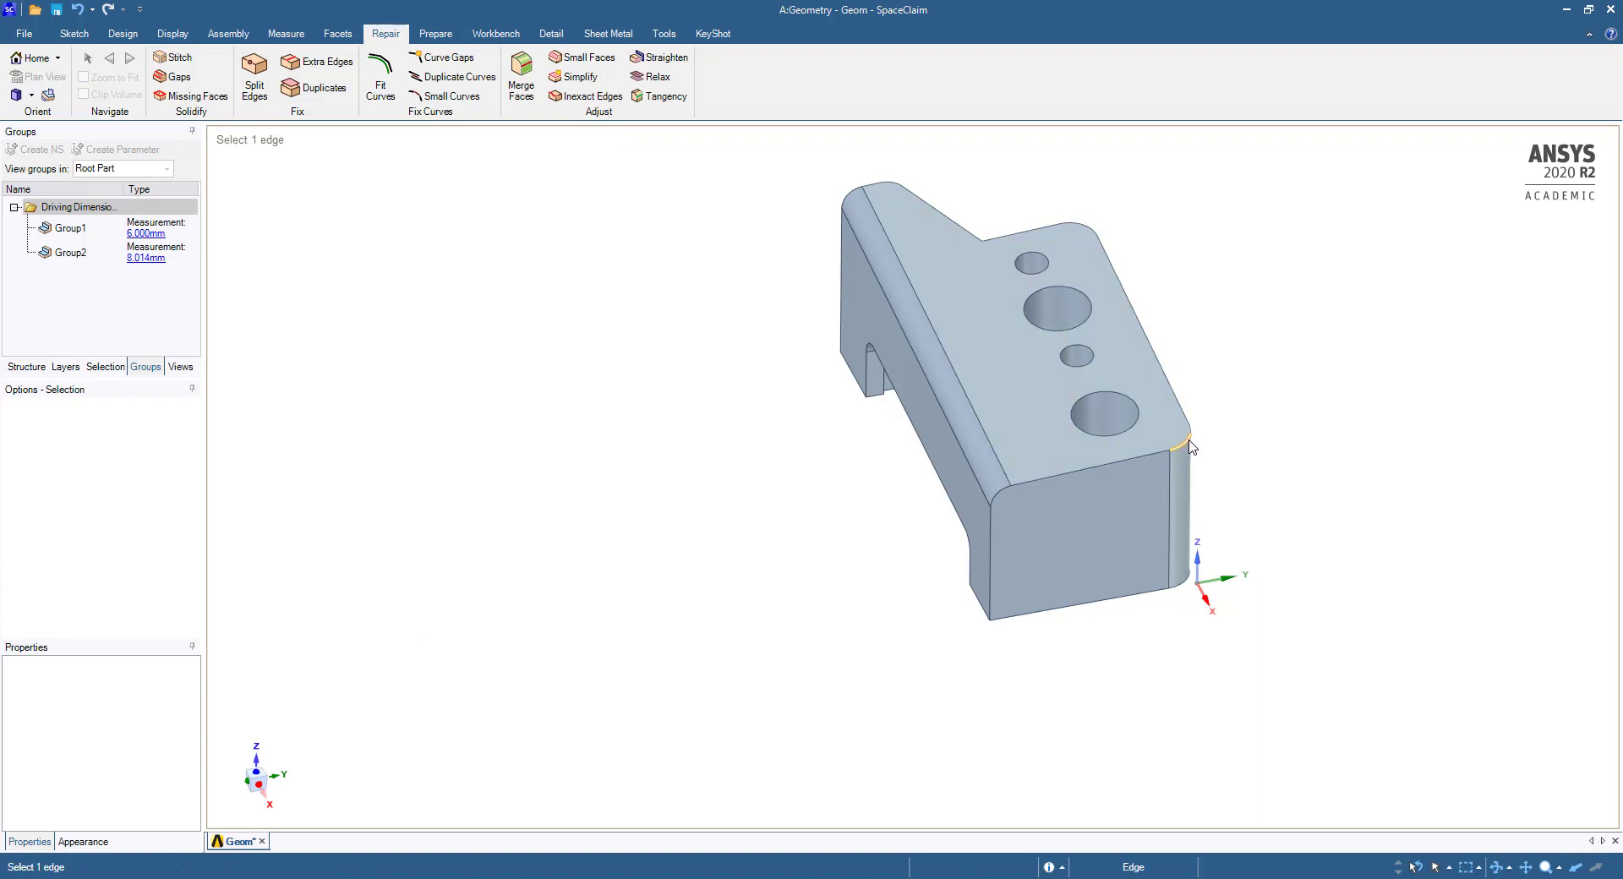
pyautogui.press('Escape')
pyautogui.click(1127, 441)
pyautogui.click(256, 443)
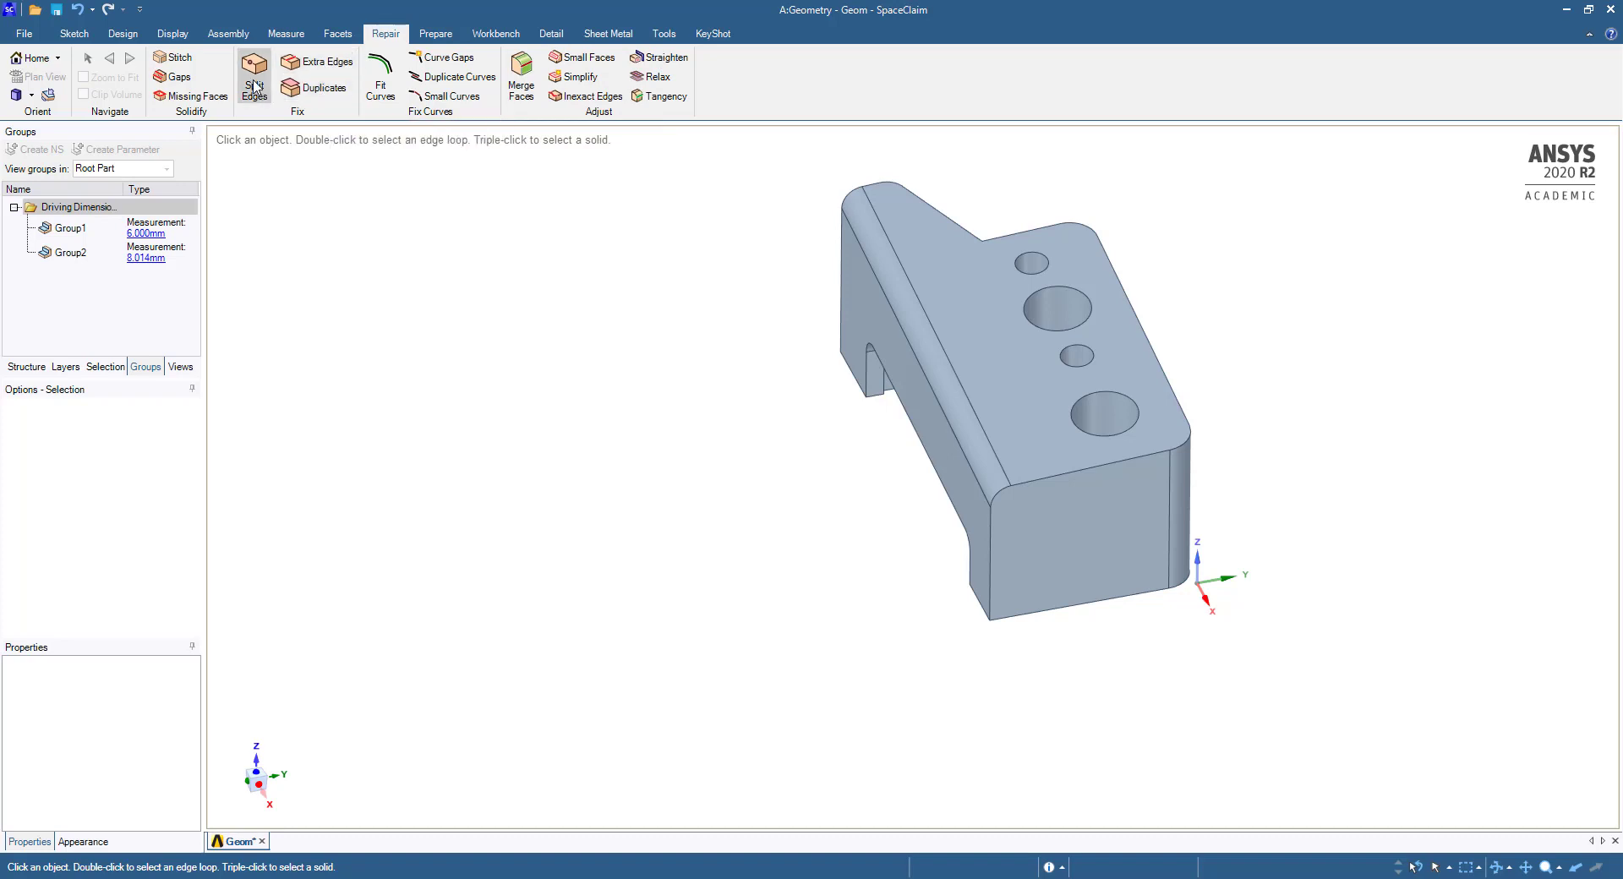
pyautogui.moveTo(885, 667)
pyautogui.mouseDown(button='middle')
pyautogui.moveTo(714, 572)
pyautogui.moveTo(698, 673)
pyautogui.moveTo(843, 618)
pyautogui.moveTo(851, 566)
pyautogui.moveTo(789, 623)
pyautogui.moveTo(836, 645)
pyautogui.moveTo(853, 633)
pyautogui.mouseUp(button='middle')
pyautogui.click(1132, 423)
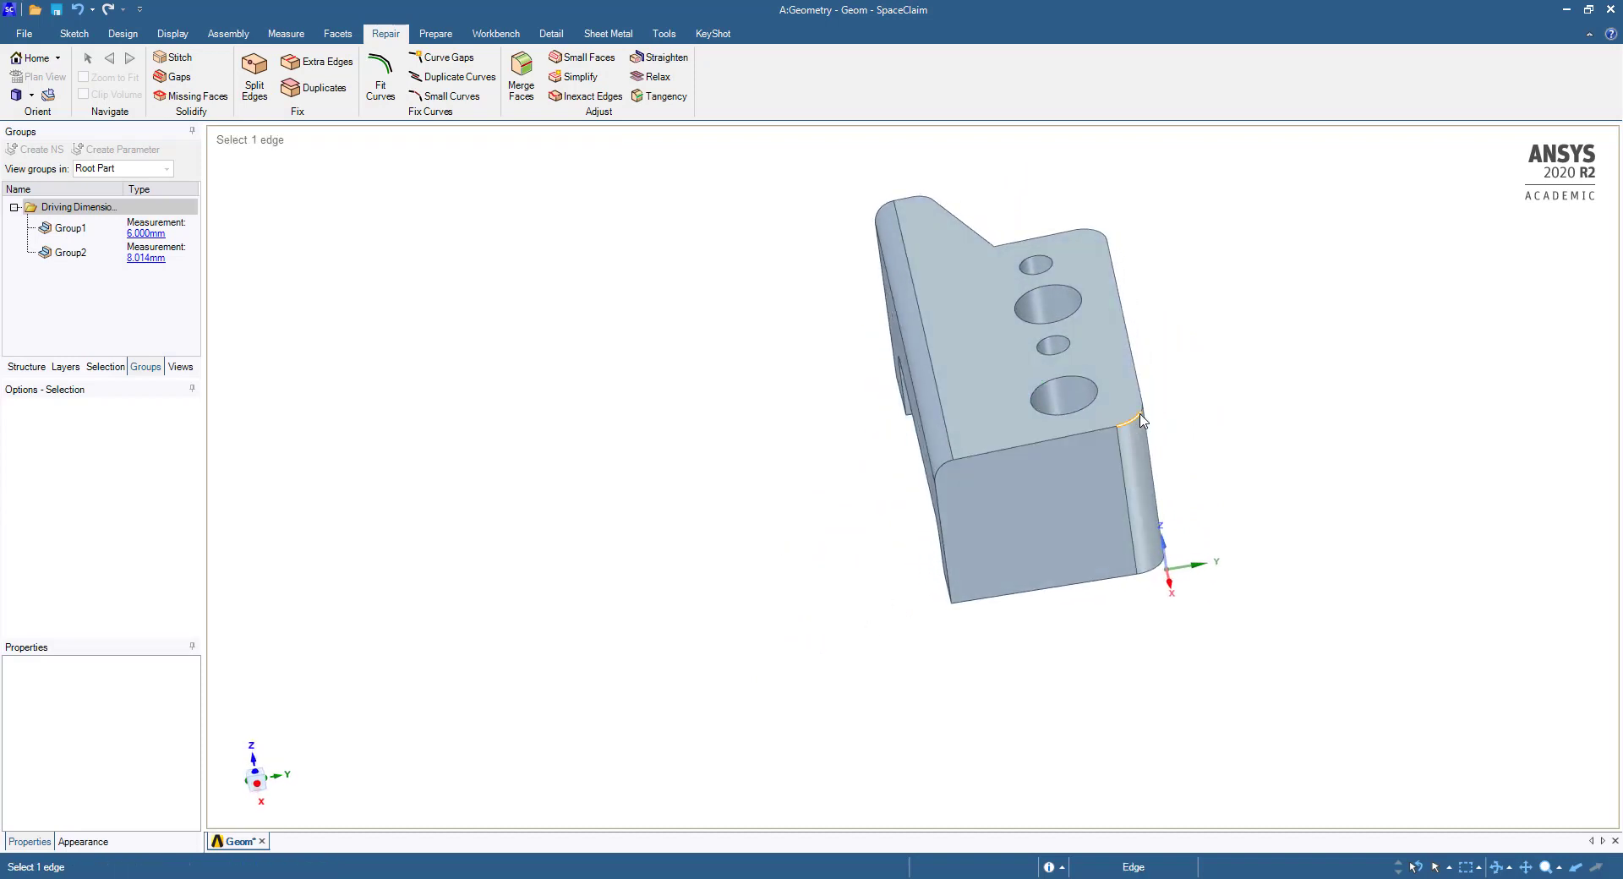
pyautogui.click(1128, 412)
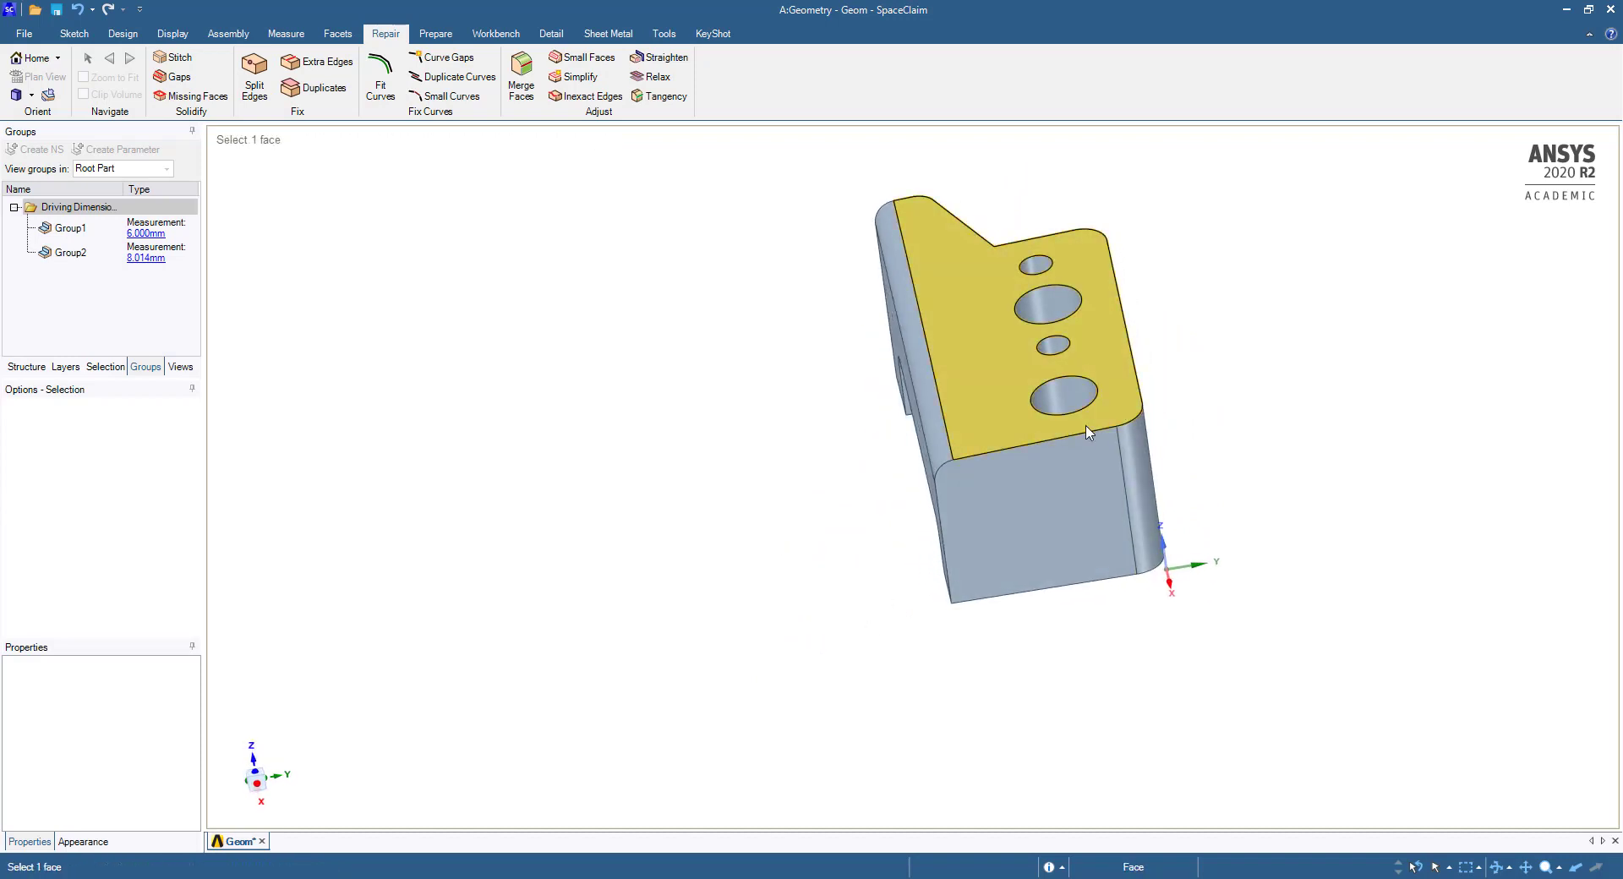
pyautogui.click(378, 246)
# - Run Split Edges and merge the one detected split edge into a single edge
pyautogui.click(255, 76)
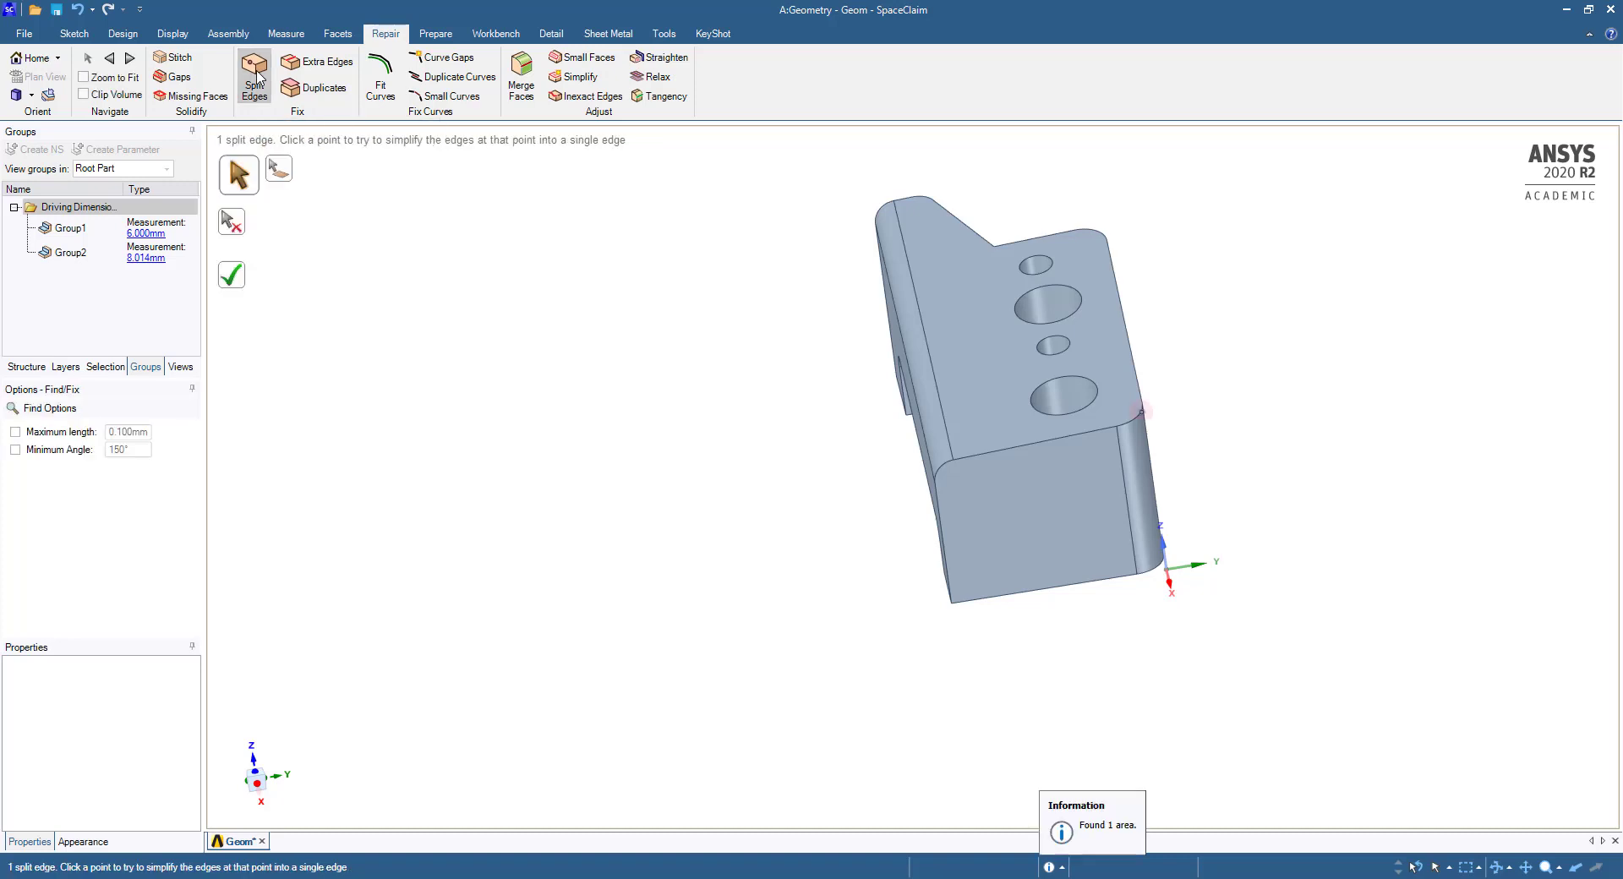
pyautogui.moveTo(621, 473)
pyautogui.mouseDown(button='middle')
pyautogui.moveTo(764, 561)
pyautogui.moveTo(673, 562)
pyautogui.moveTo(697, 597)
pyautogui.mouseUp(button='middle')
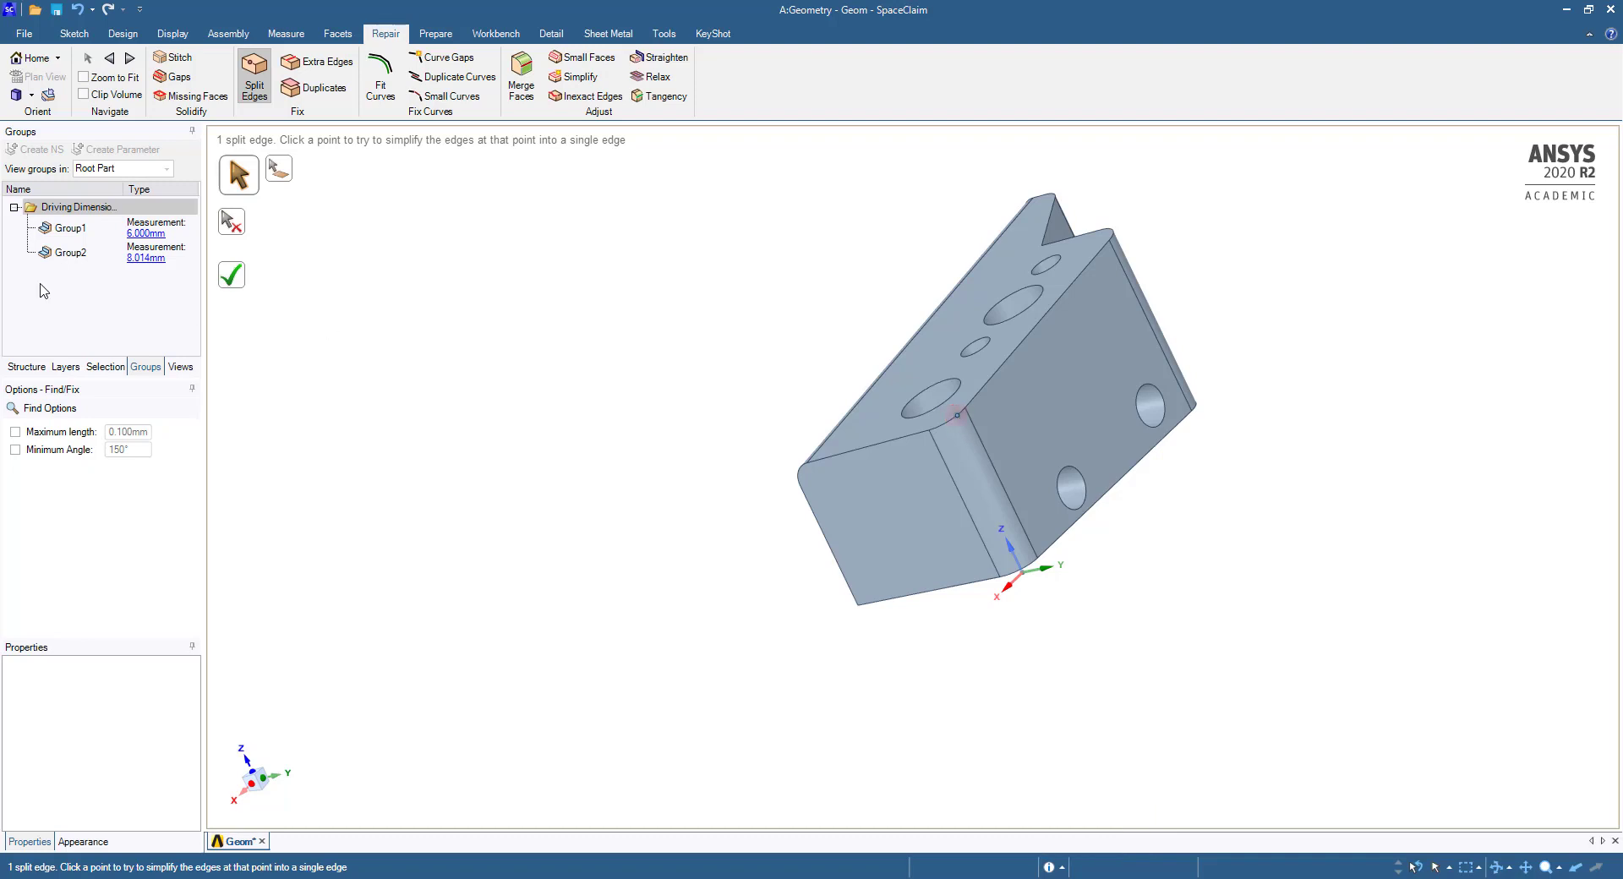
pyautogui.click(231, 274)
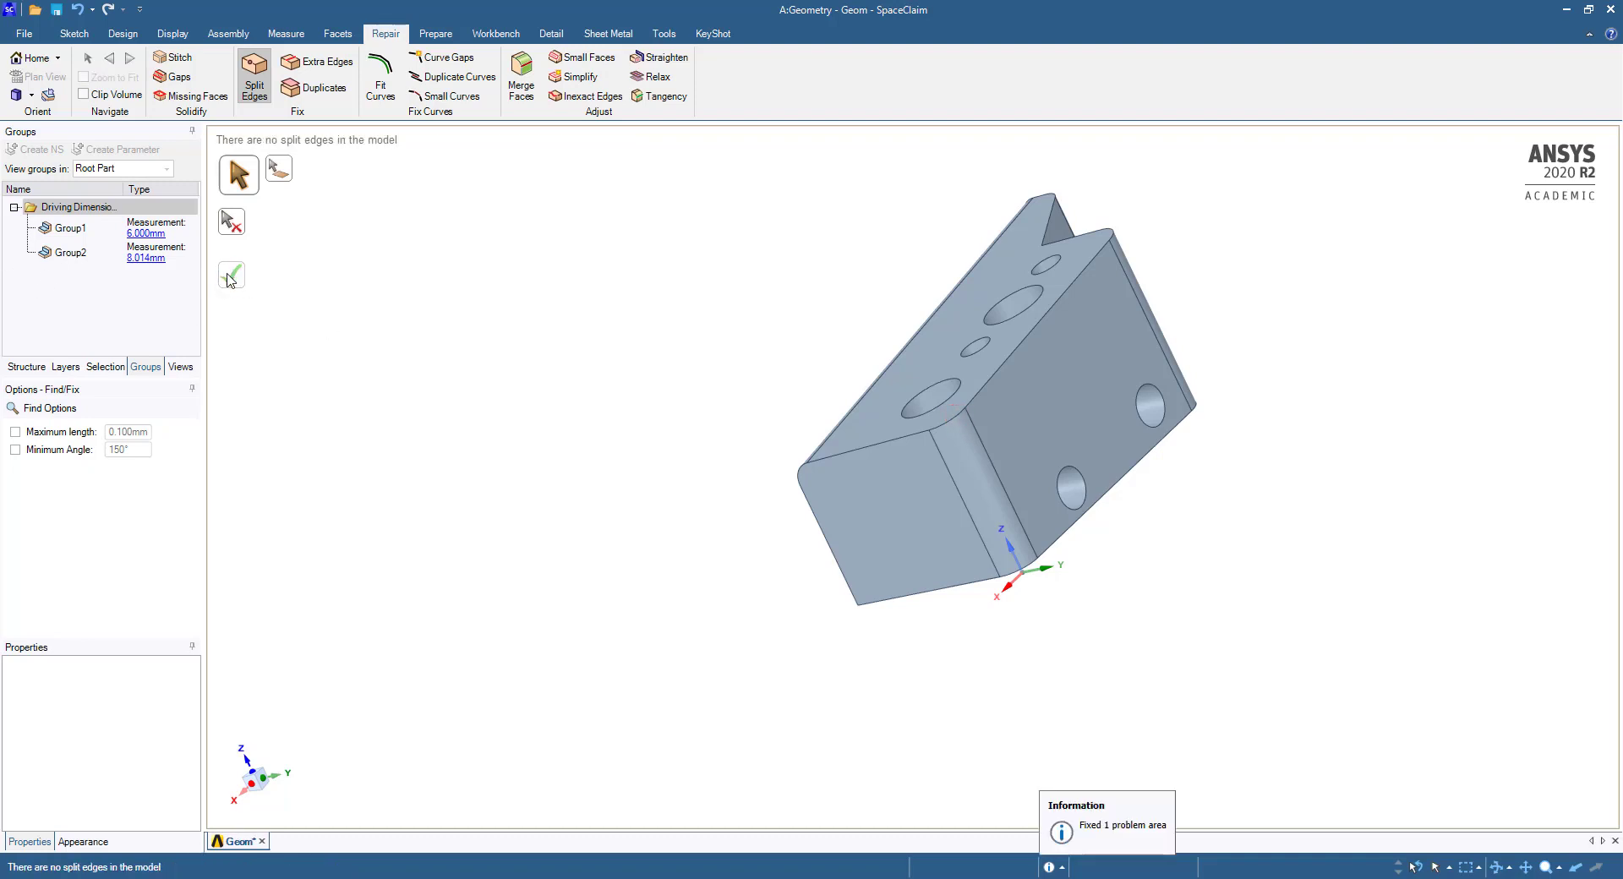
pyautogui.moveTo(1025, 431); pyautogui.dragTo(935, 421, button='middle')
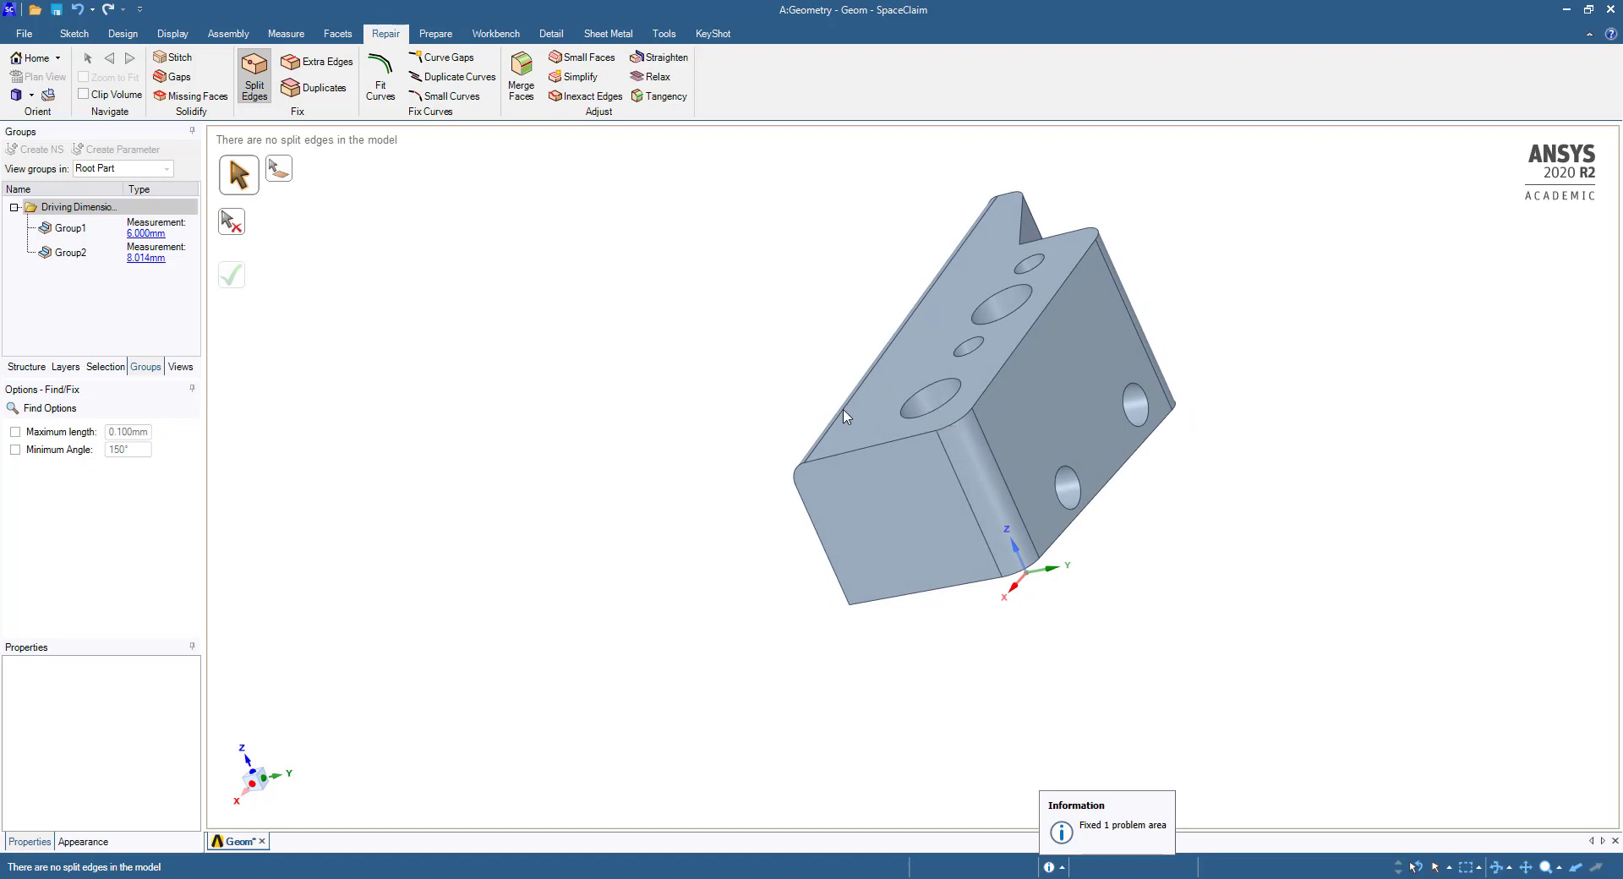
pyautogui.press('Escape')
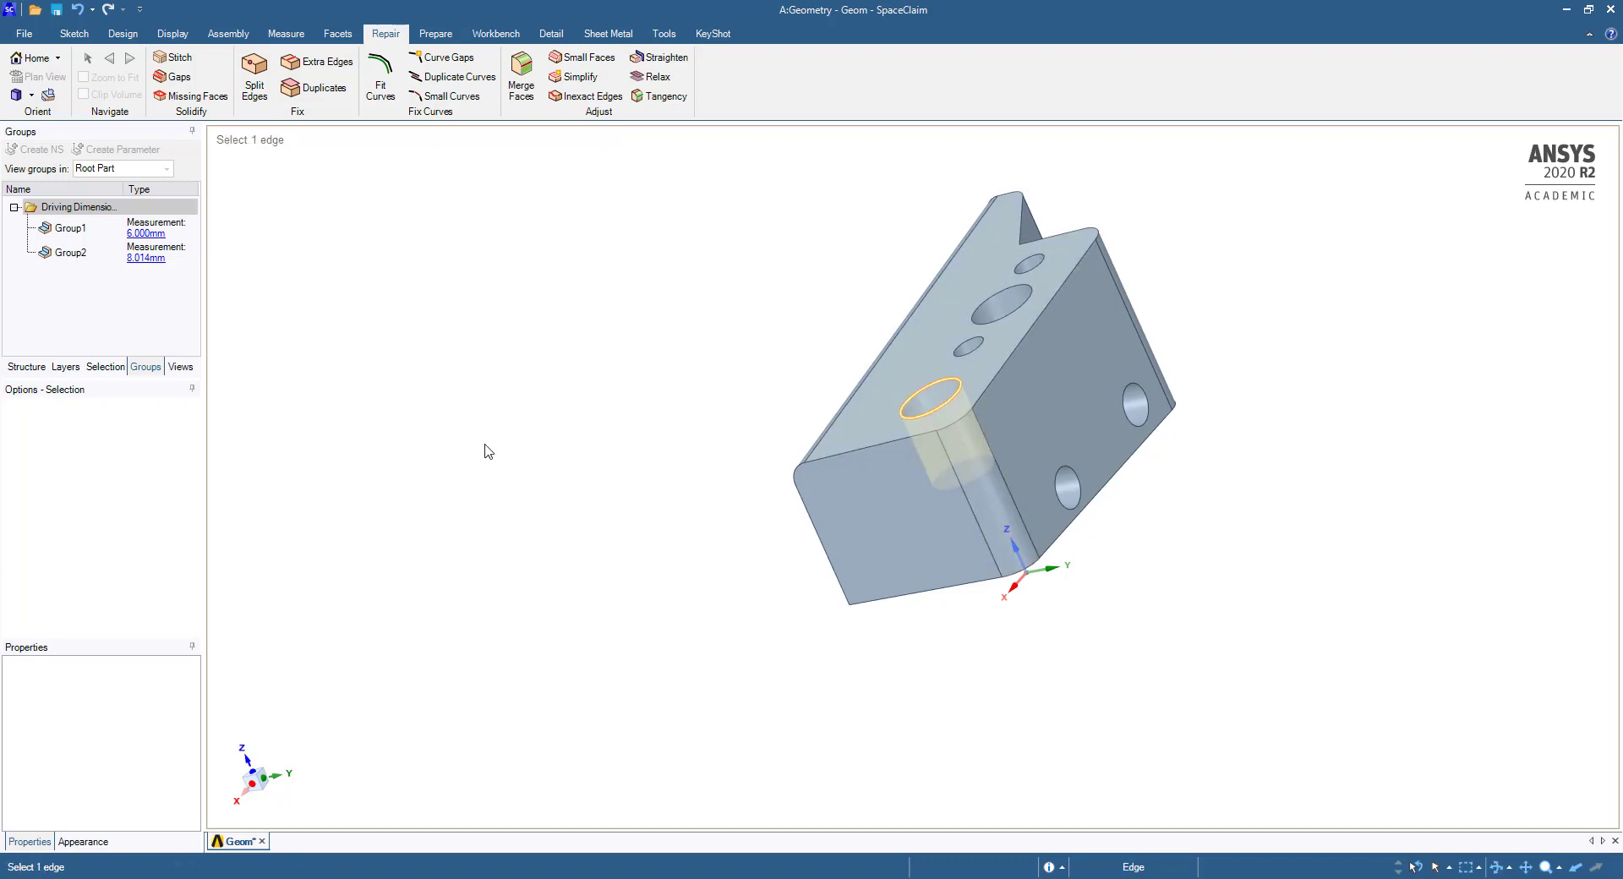
# - Orbit the model to a top-front view and exit face selection
pyautogui.moveTo(884, 385); pyautogui.dragTo(1031, 346, button='middle')
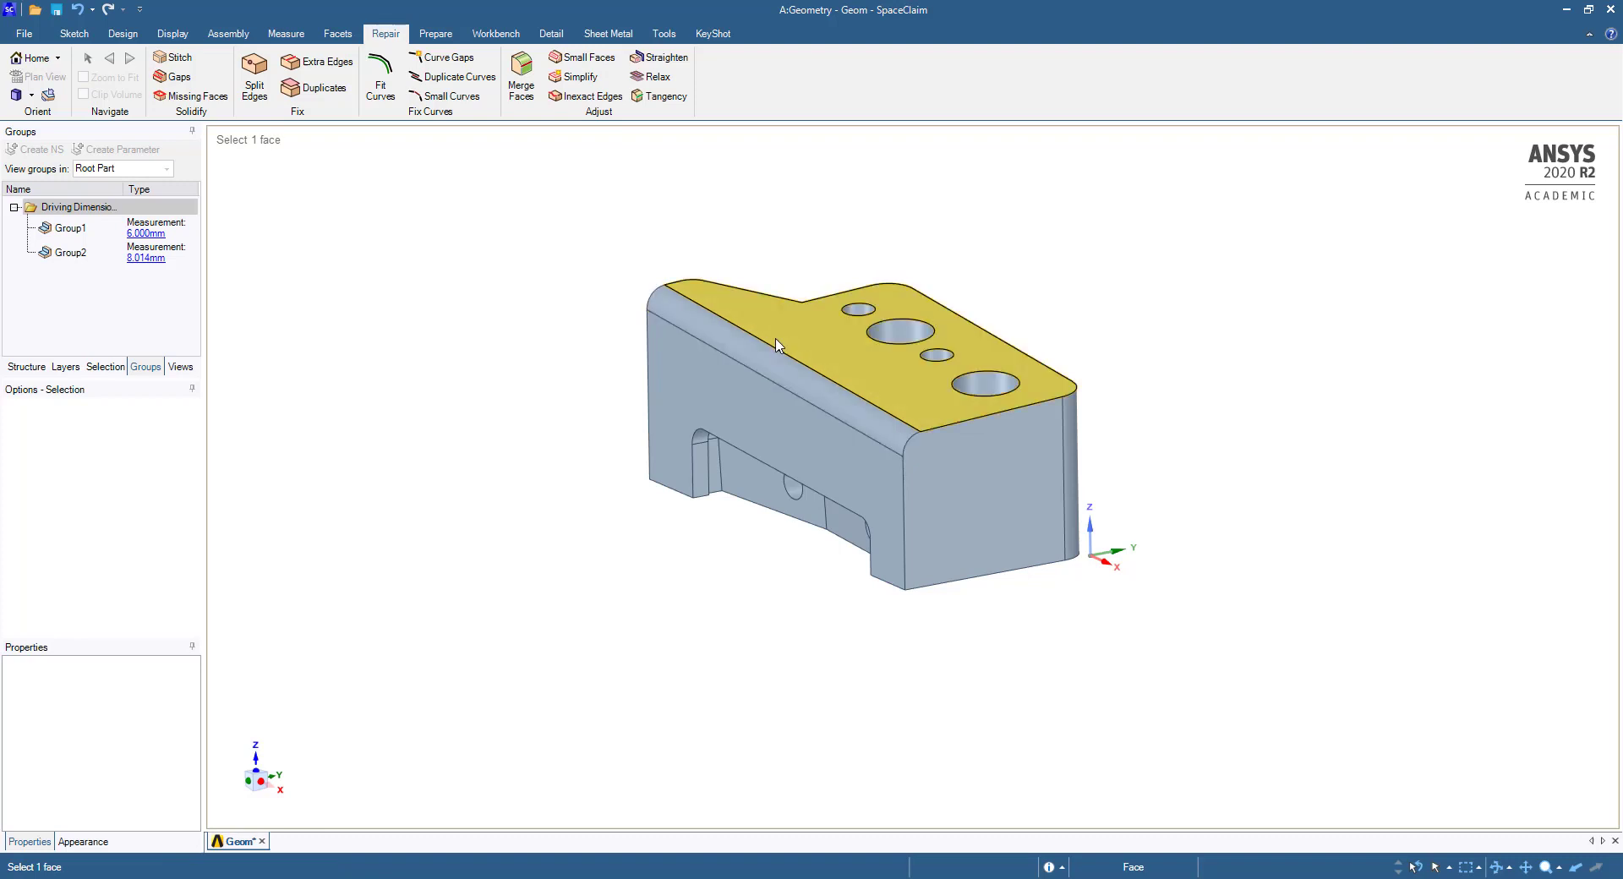
pyautogui.press('Escape')
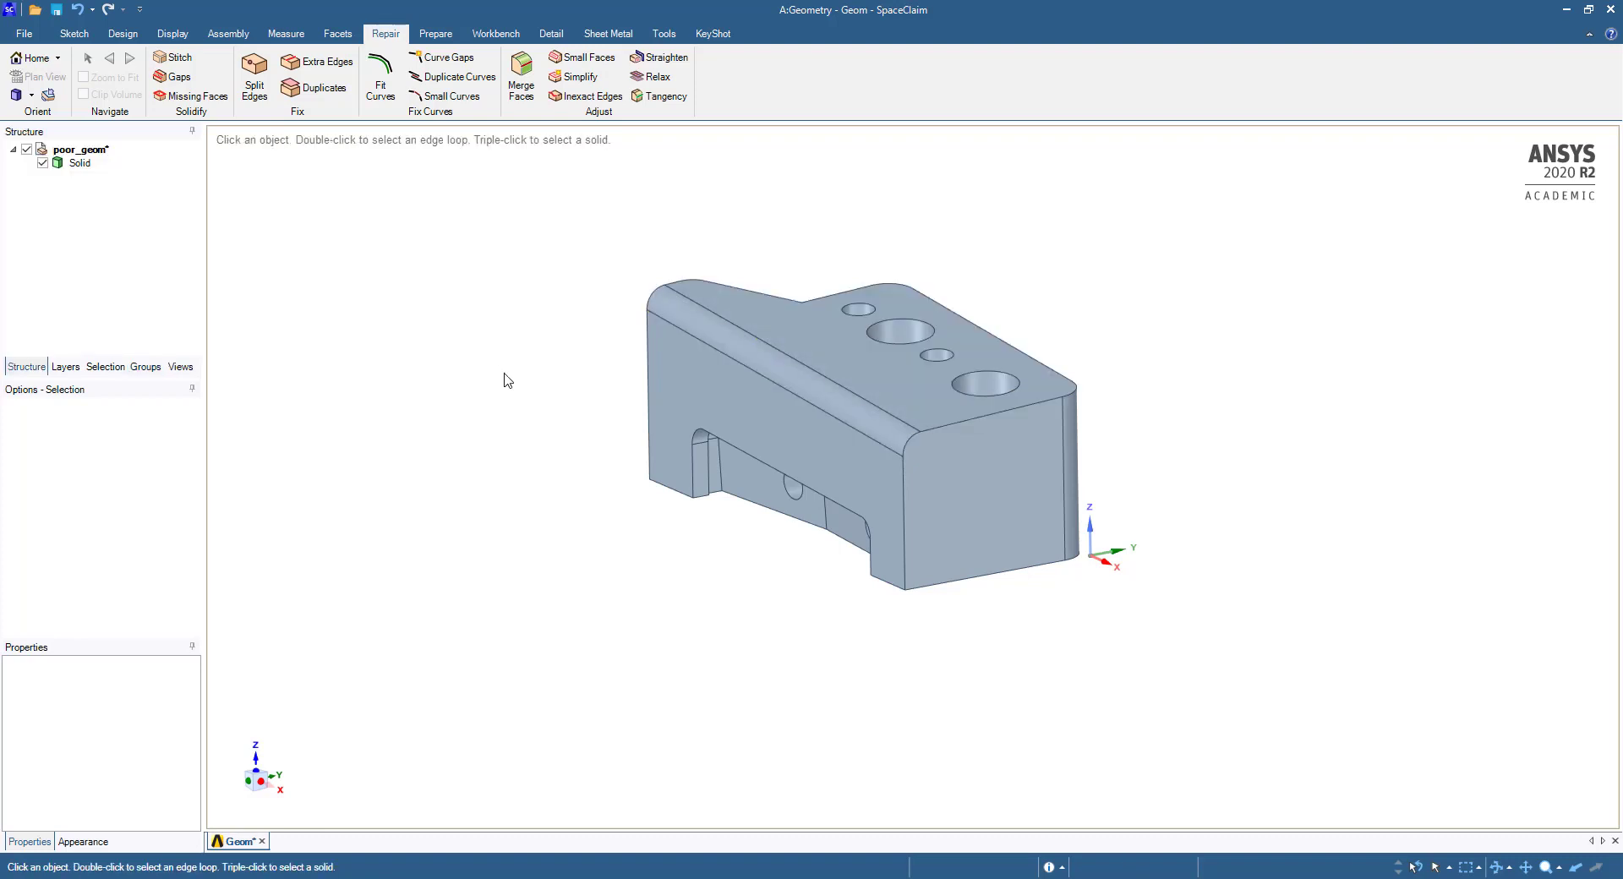
# - Run Simplify on the spline faces, converting six to analytic surfaces and retrying the last one
pyautogui.click(578, 78)
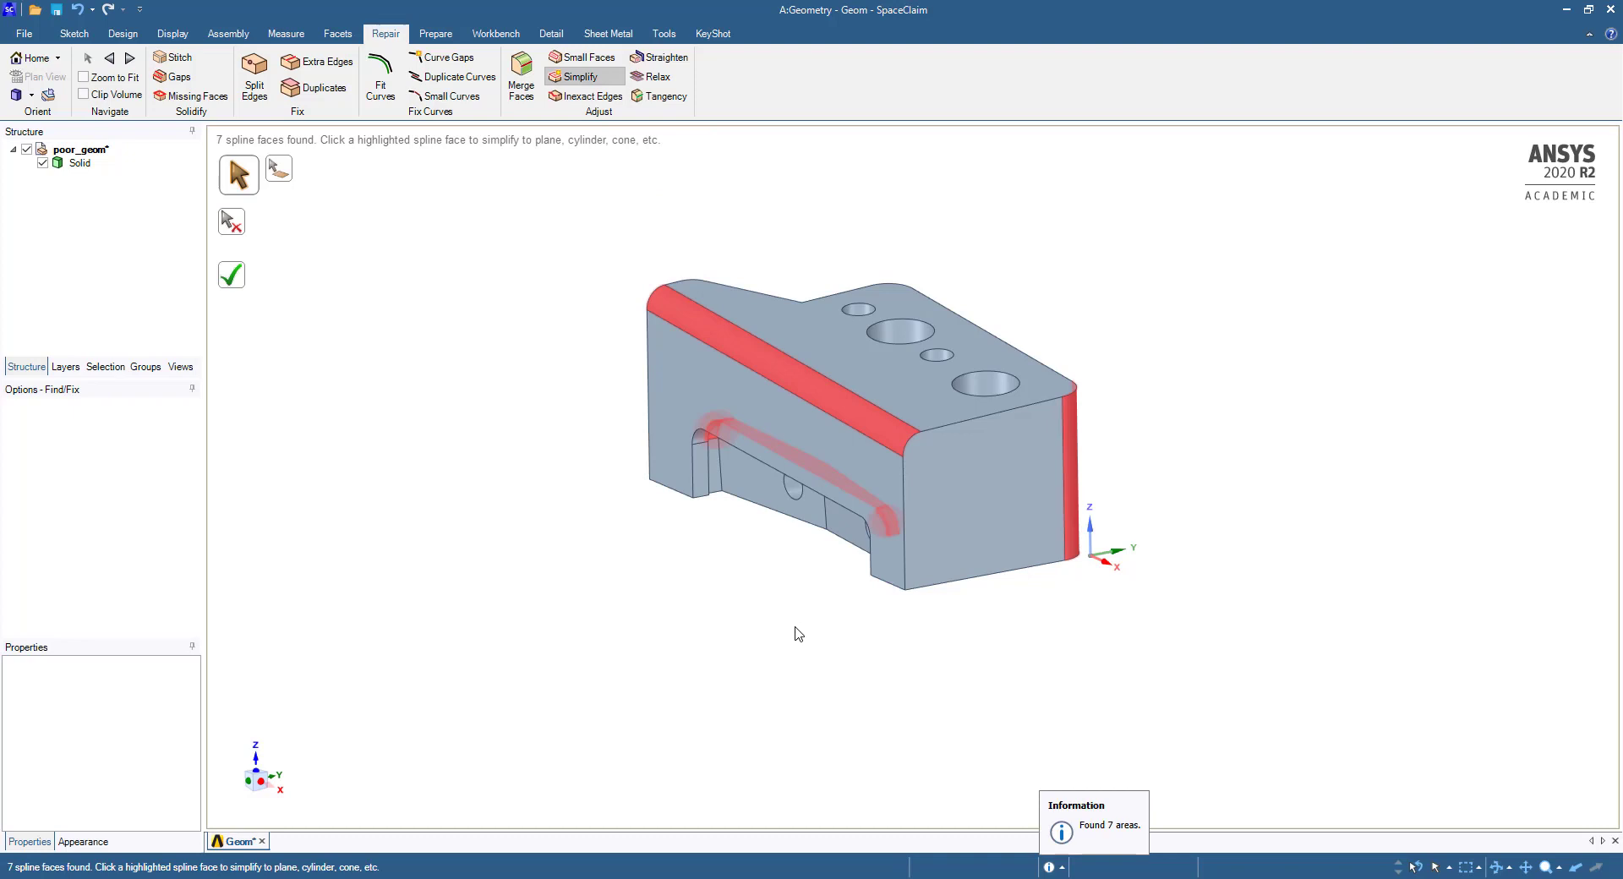
pyautogui.moveTo(799, 634); pyautogui.dragTo(810, 495, button='middle')
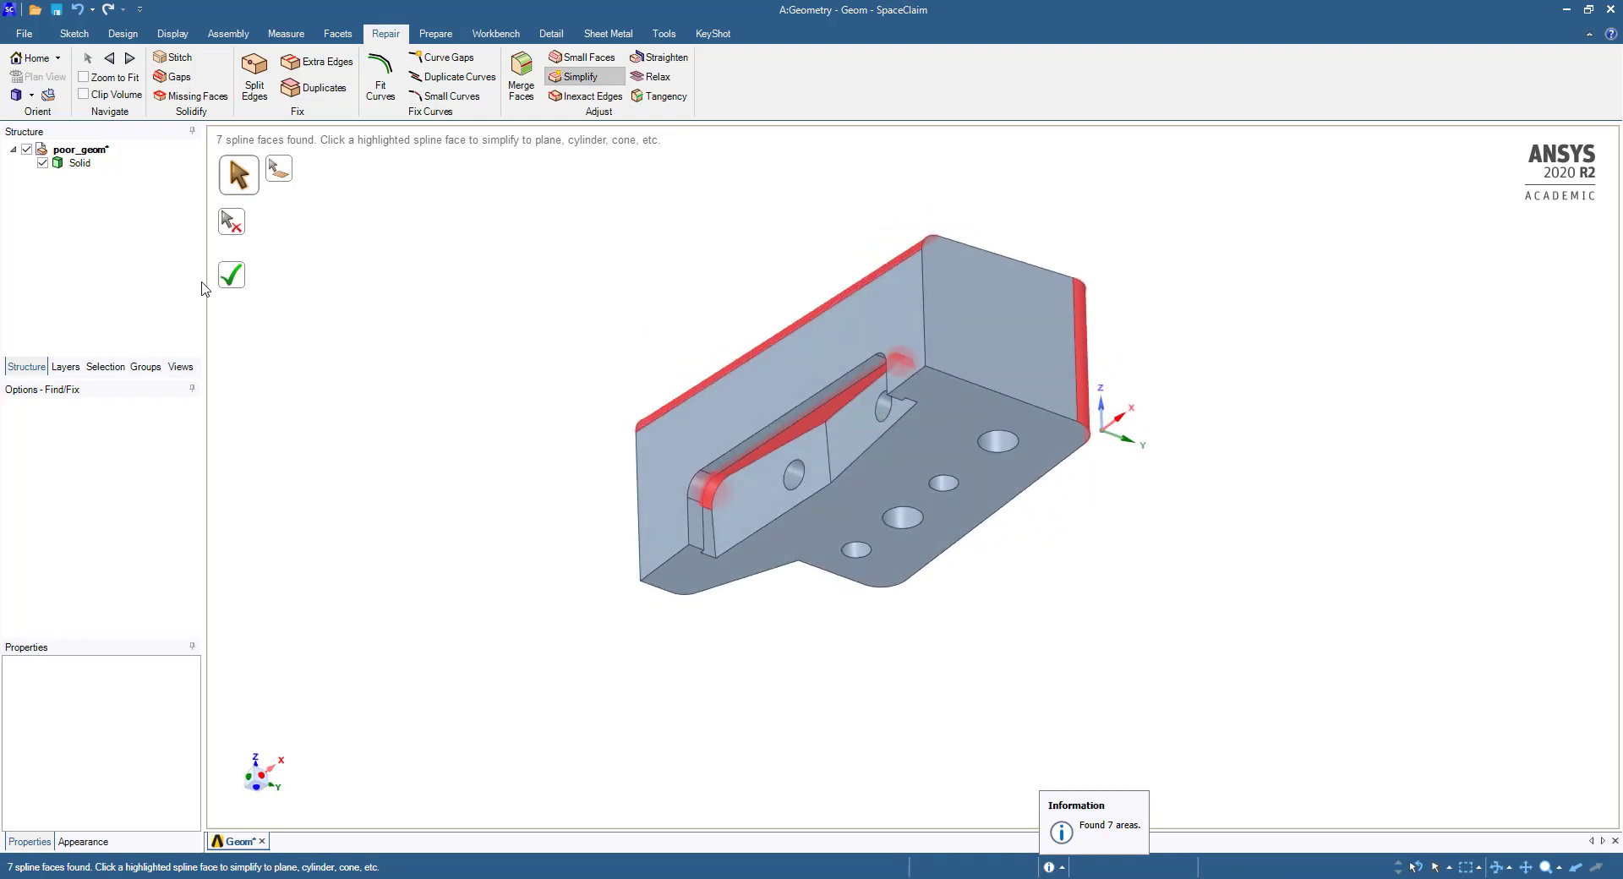
pyautogui.click(235, 279)
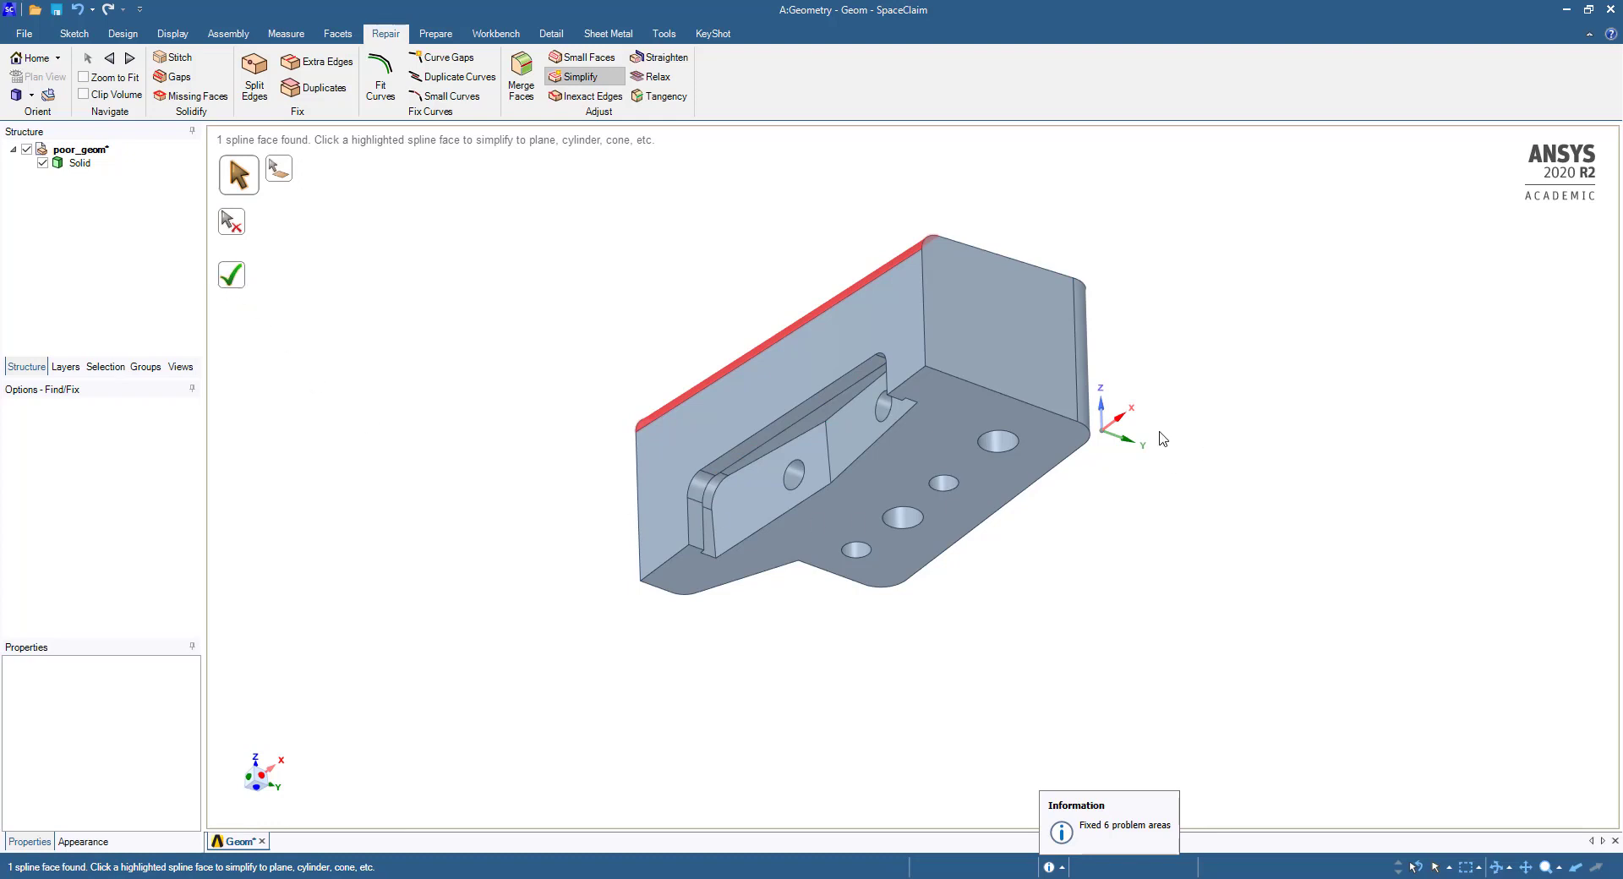
pyautogui.click(243, 281)
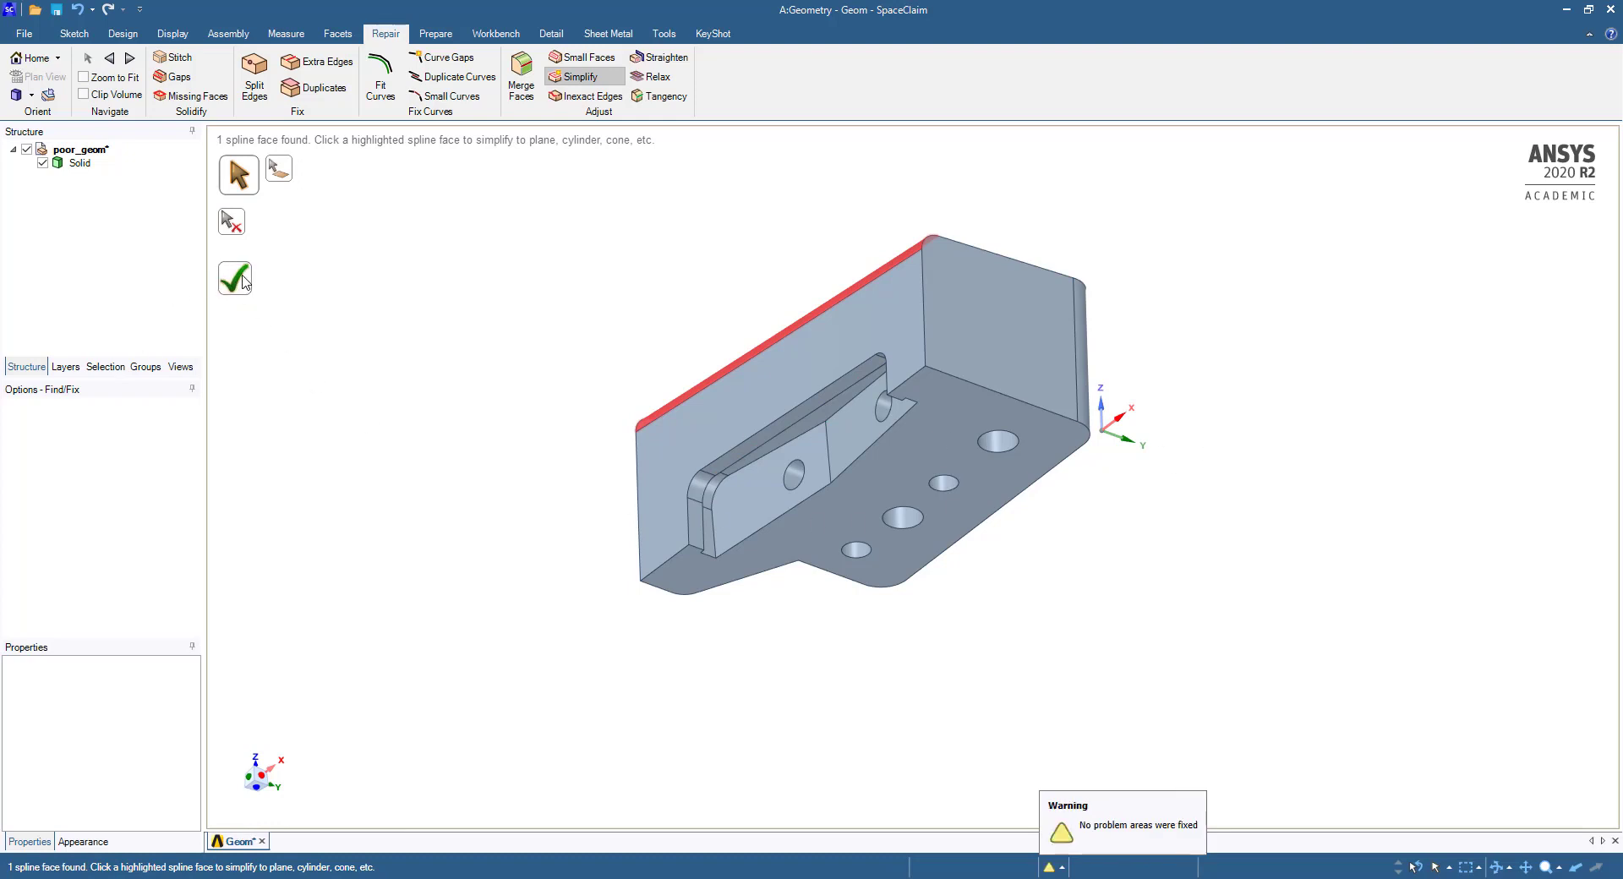
pyautogui.moveTo(816, 440); pyautogui.dragTo(833, 633, button='middle')
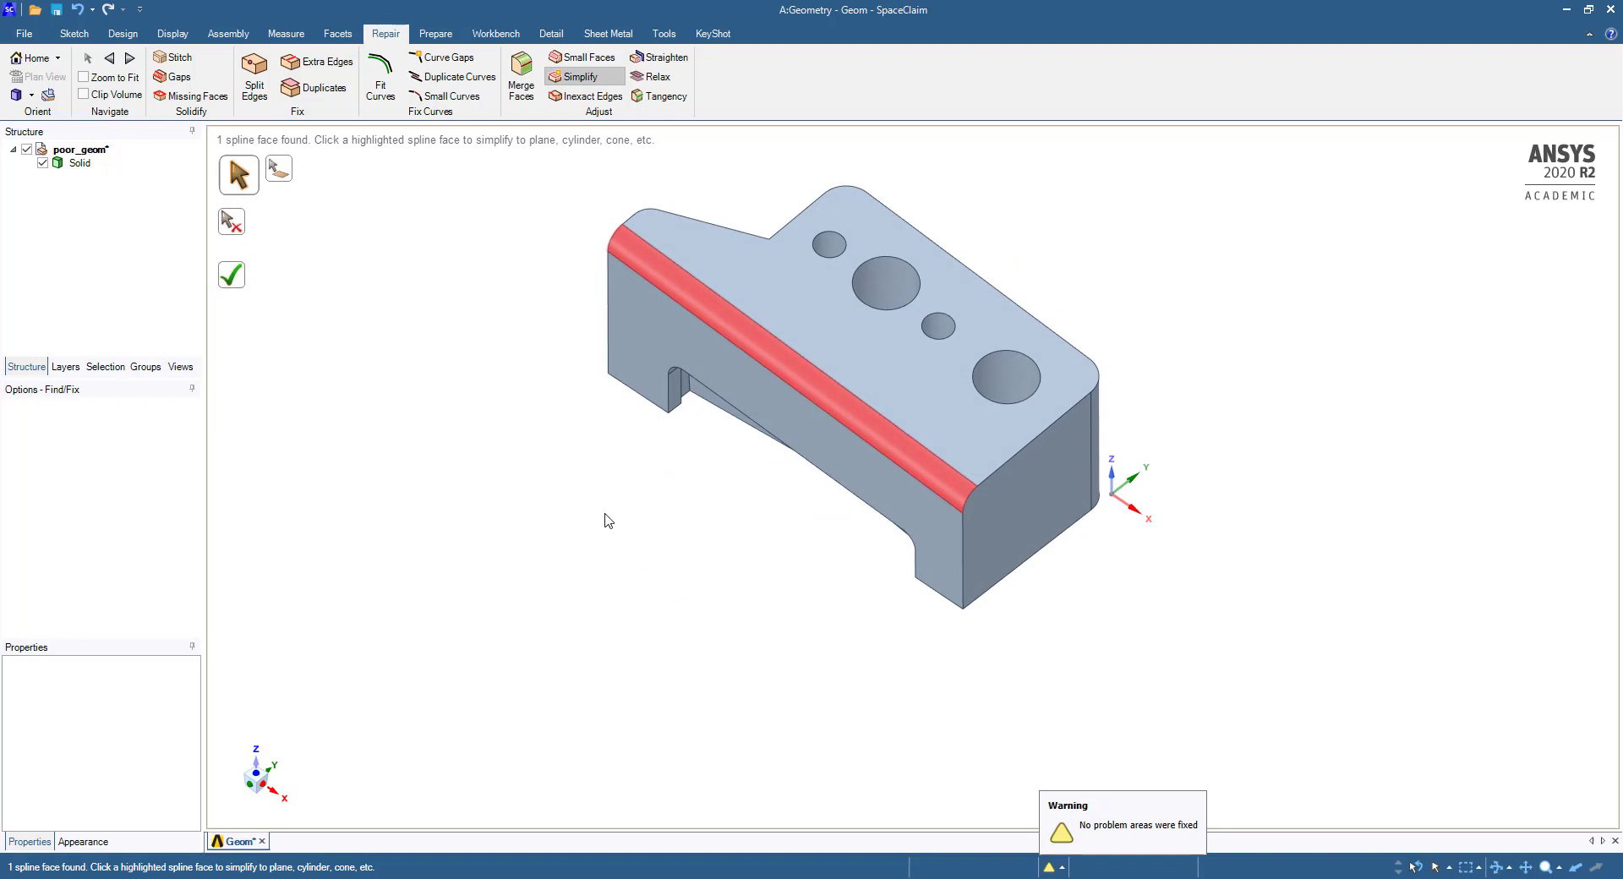
pyautogui.press('Escape')
pyautogui.moveTo(714, 580); pyautogui.dragTo(721, 518, button='middle')
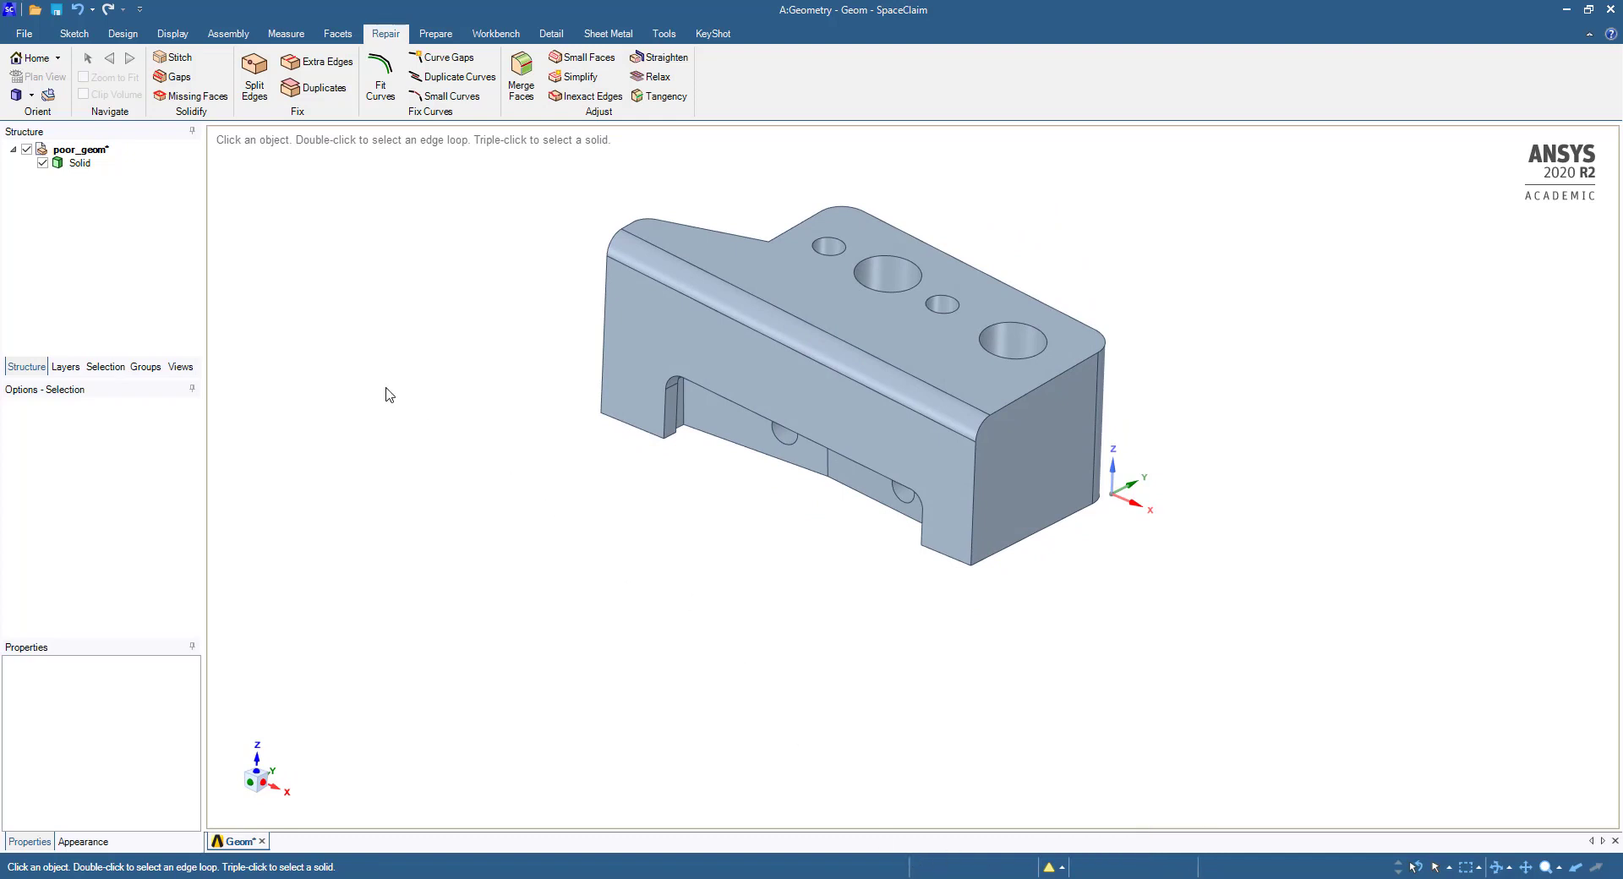
# - Select the long top-front edge, its round face and the front face to inspect them
pyautogui.click(666, 285)
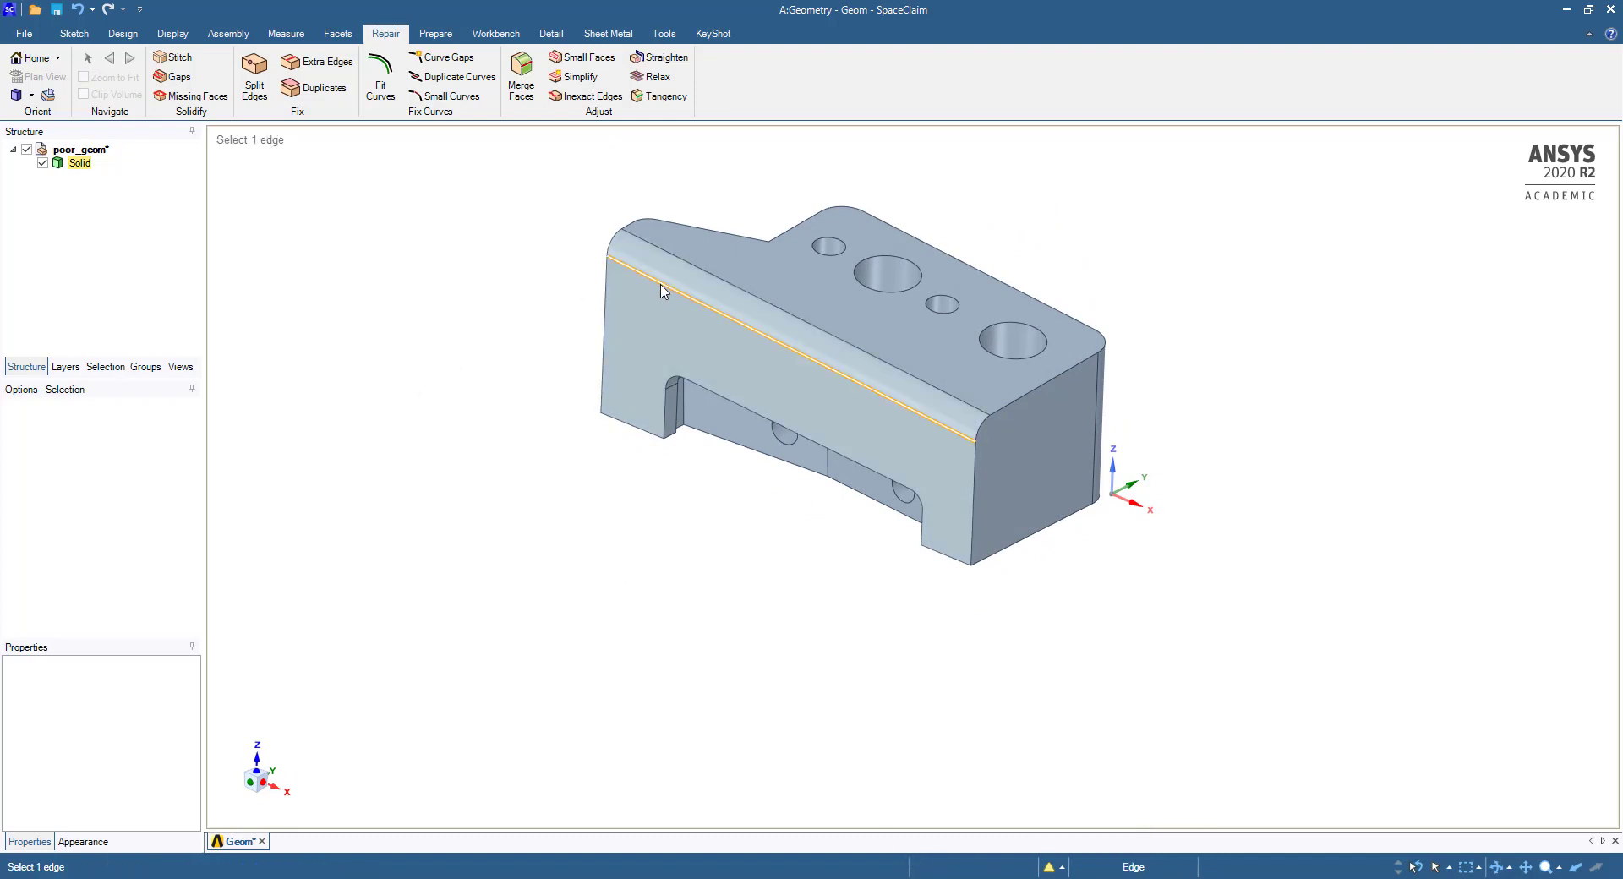
pyautogui.click(651, 309)
pyautogui.click(707, 307)
pyautogui.click(701, 296)
pyautogui.click(676, 355)
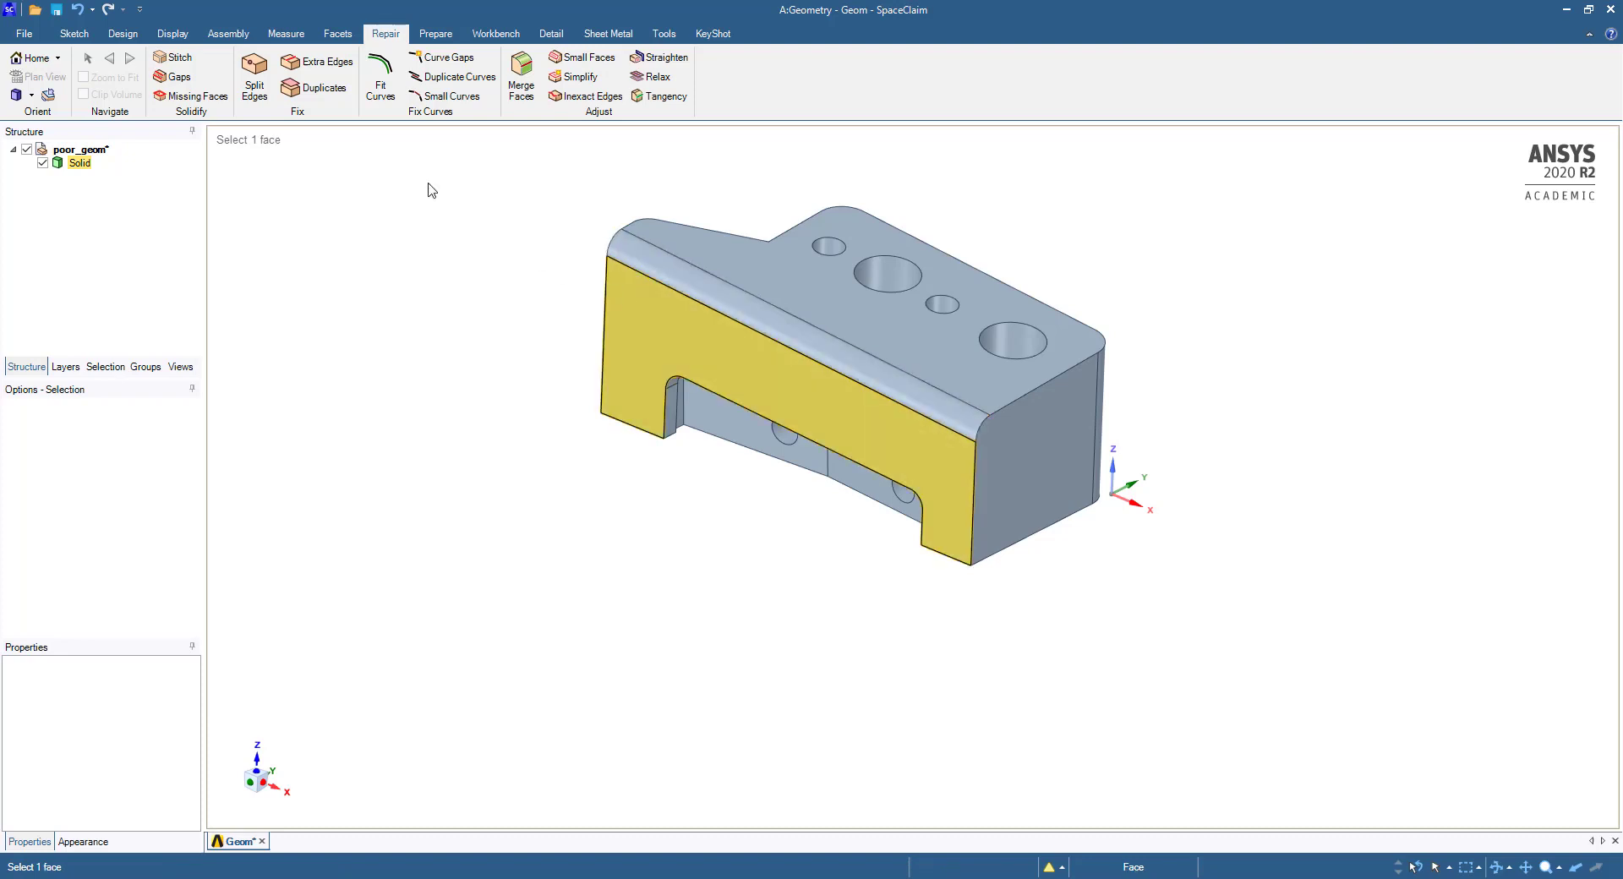
pyautogui.click(417, 188)
# - Remove the long top-front round and the side round with the Prepare Rounds tool
pyautogui.click(447, 34)
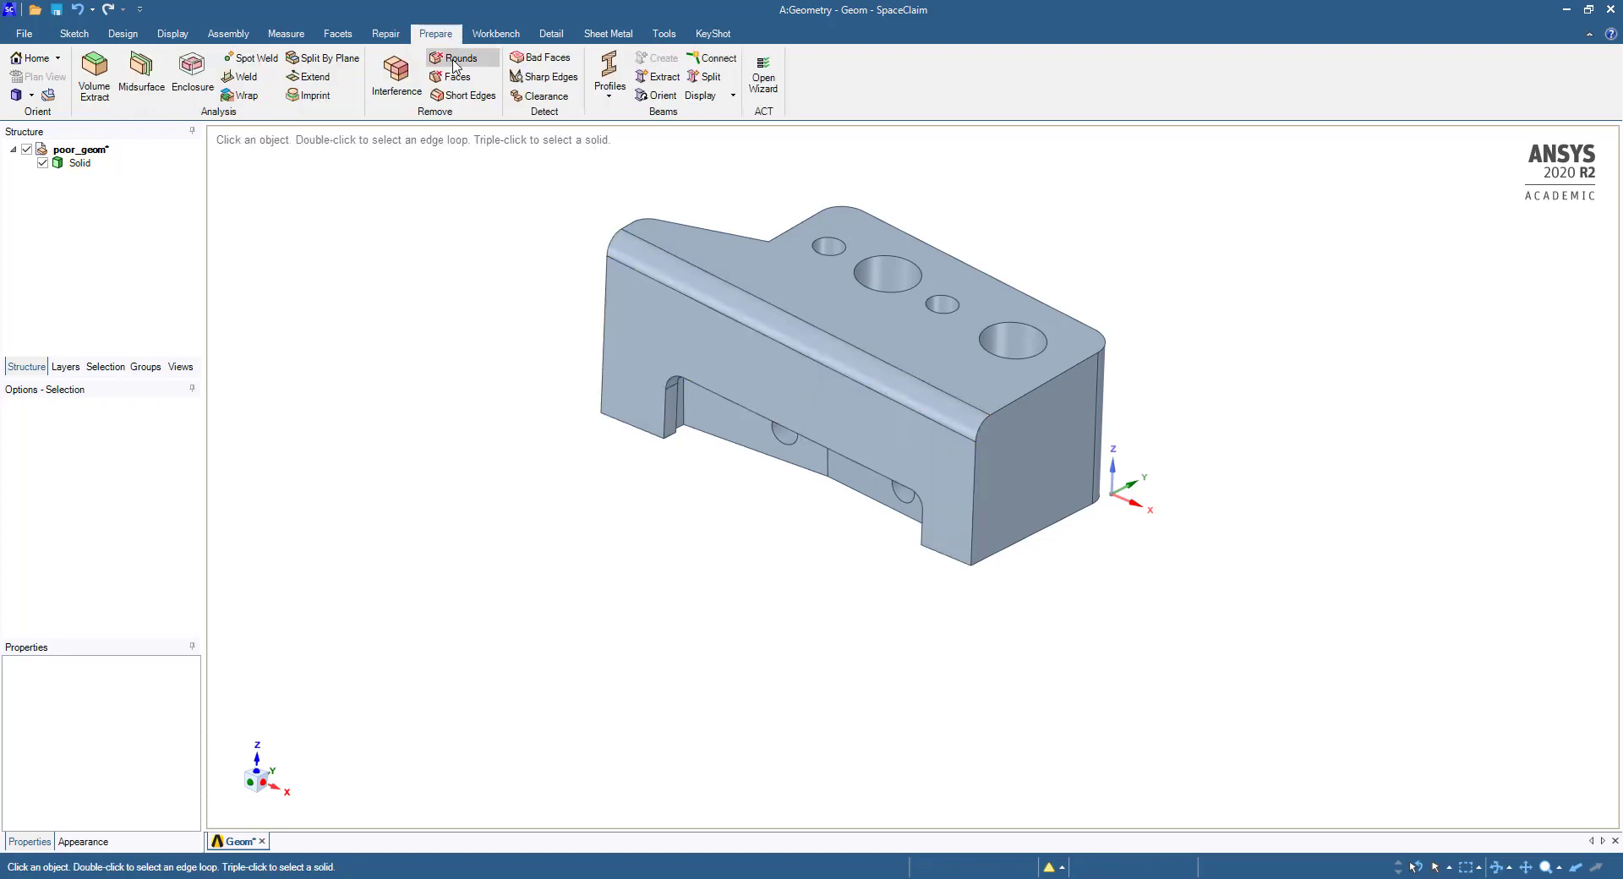
pyautogui.click(456, 58)
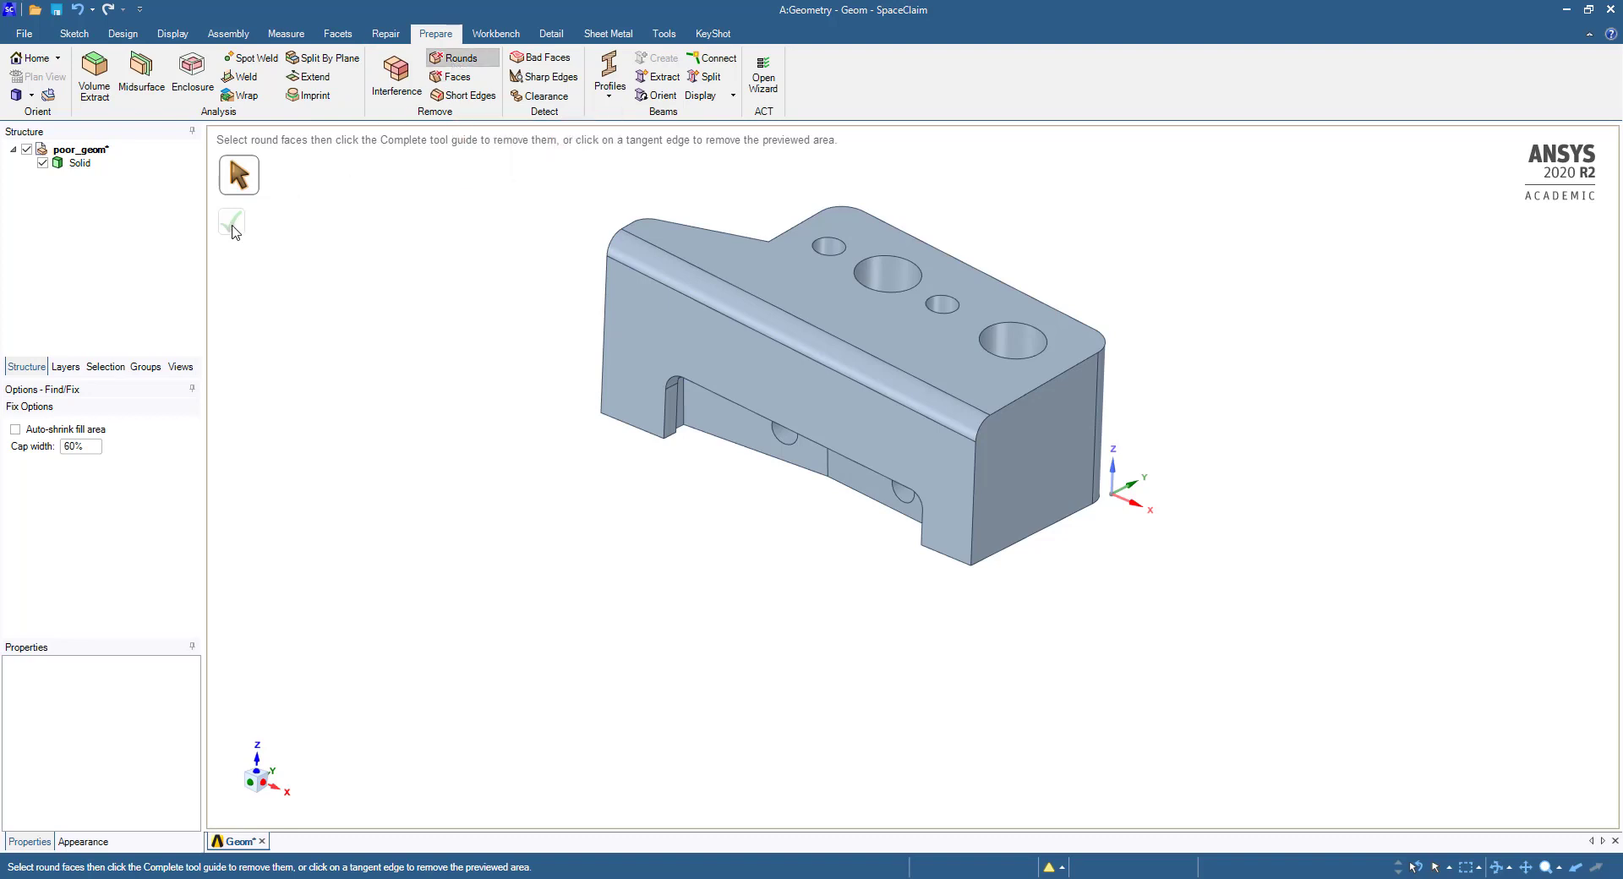
pyautogui.click(739, 309)
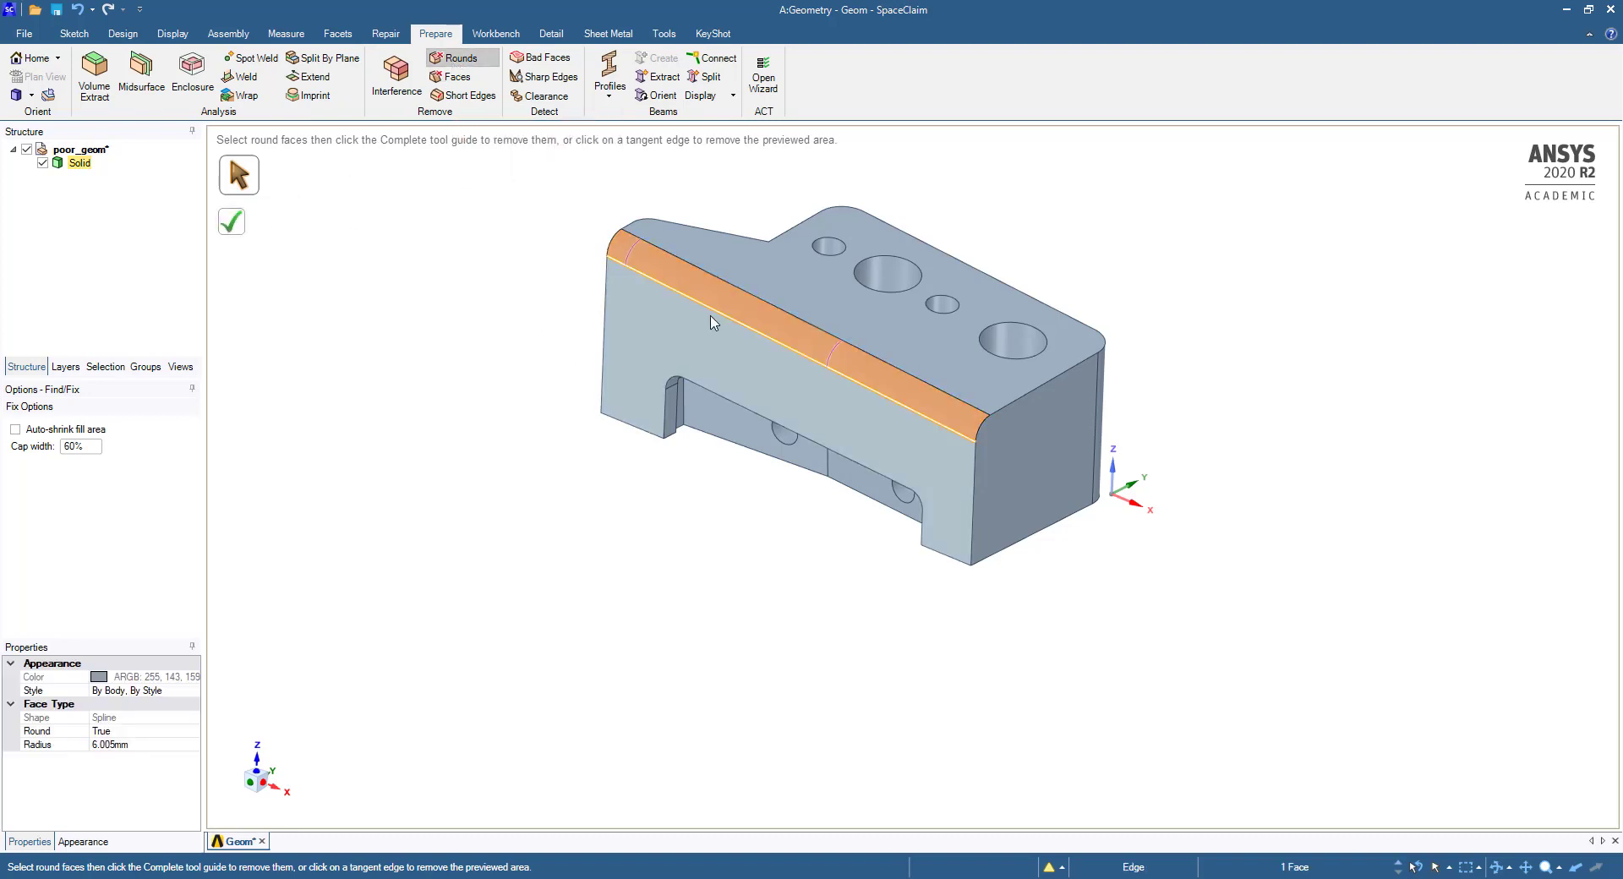
pyautogui.moveTo(739, 309); pyautogui.dragTo(1130, 391, button='middle')
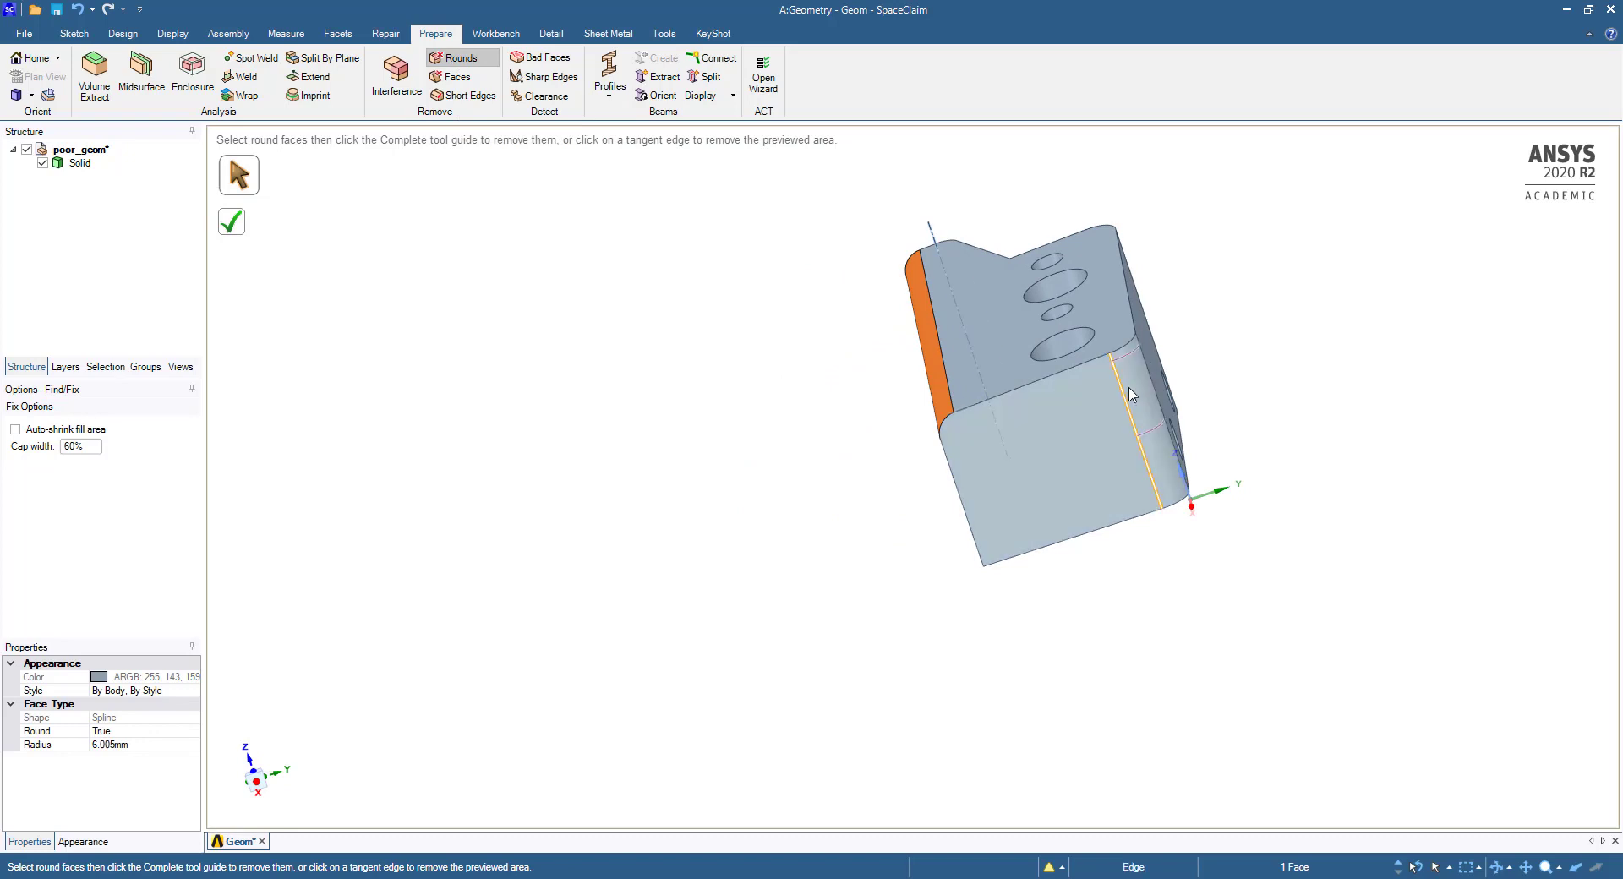
pyautogui.click(1130, 391)
pyautogui.keyDown('ctrl'); pyautogui.click(945, 355); pyautogui.keyUp('ctrl')
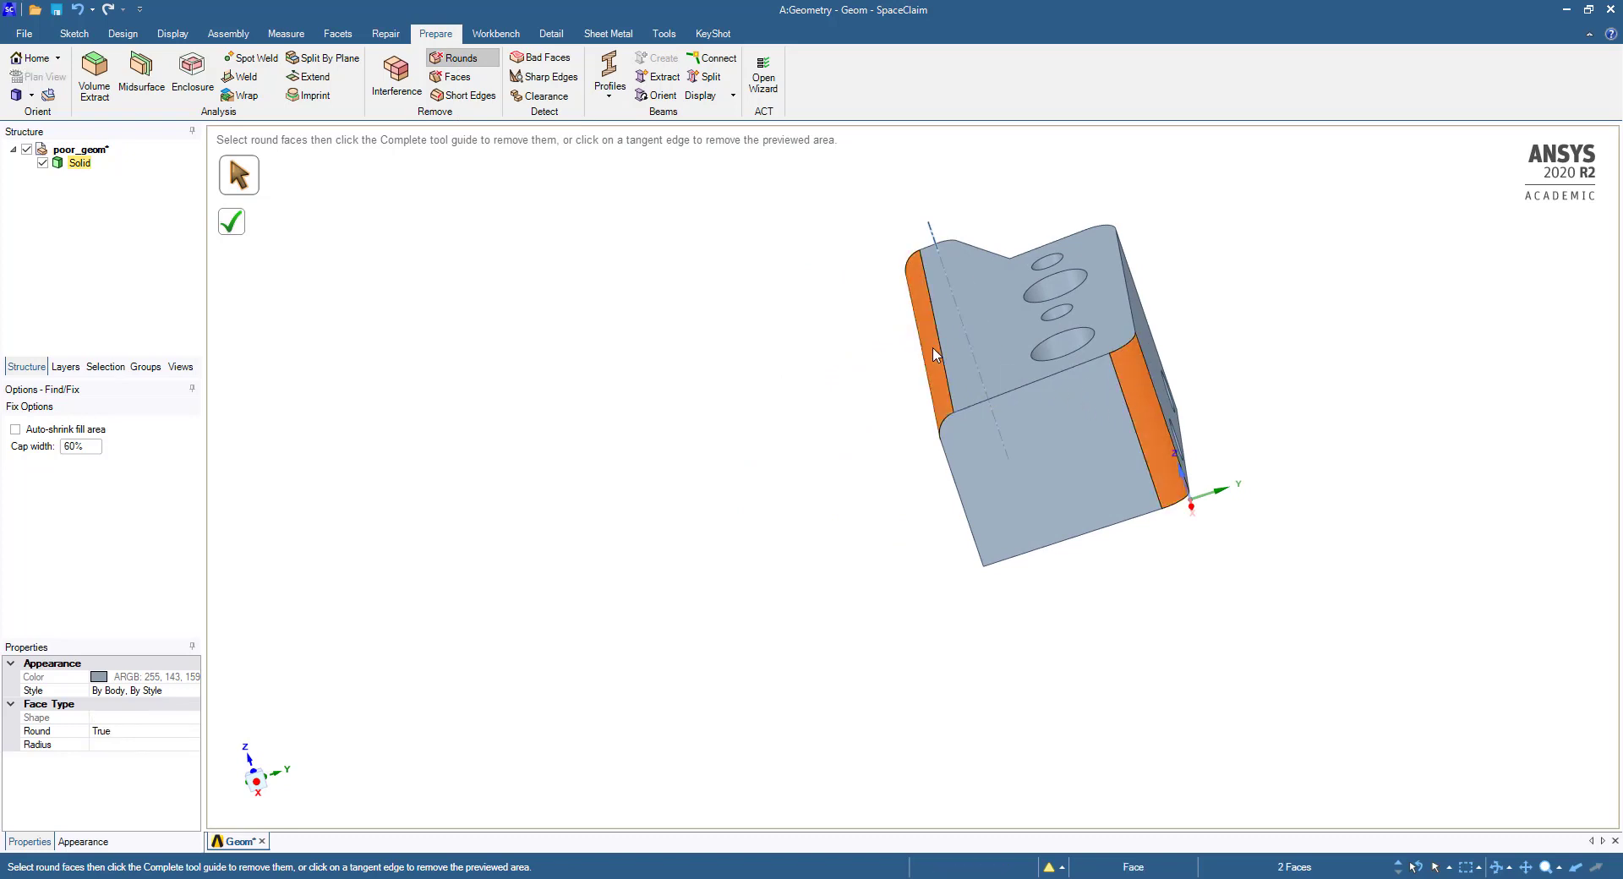
pyautogui.click(237, 228)
pyautogui.moveTo(1054, 475); pyautogui.dragTo(851, 629, button='middle')
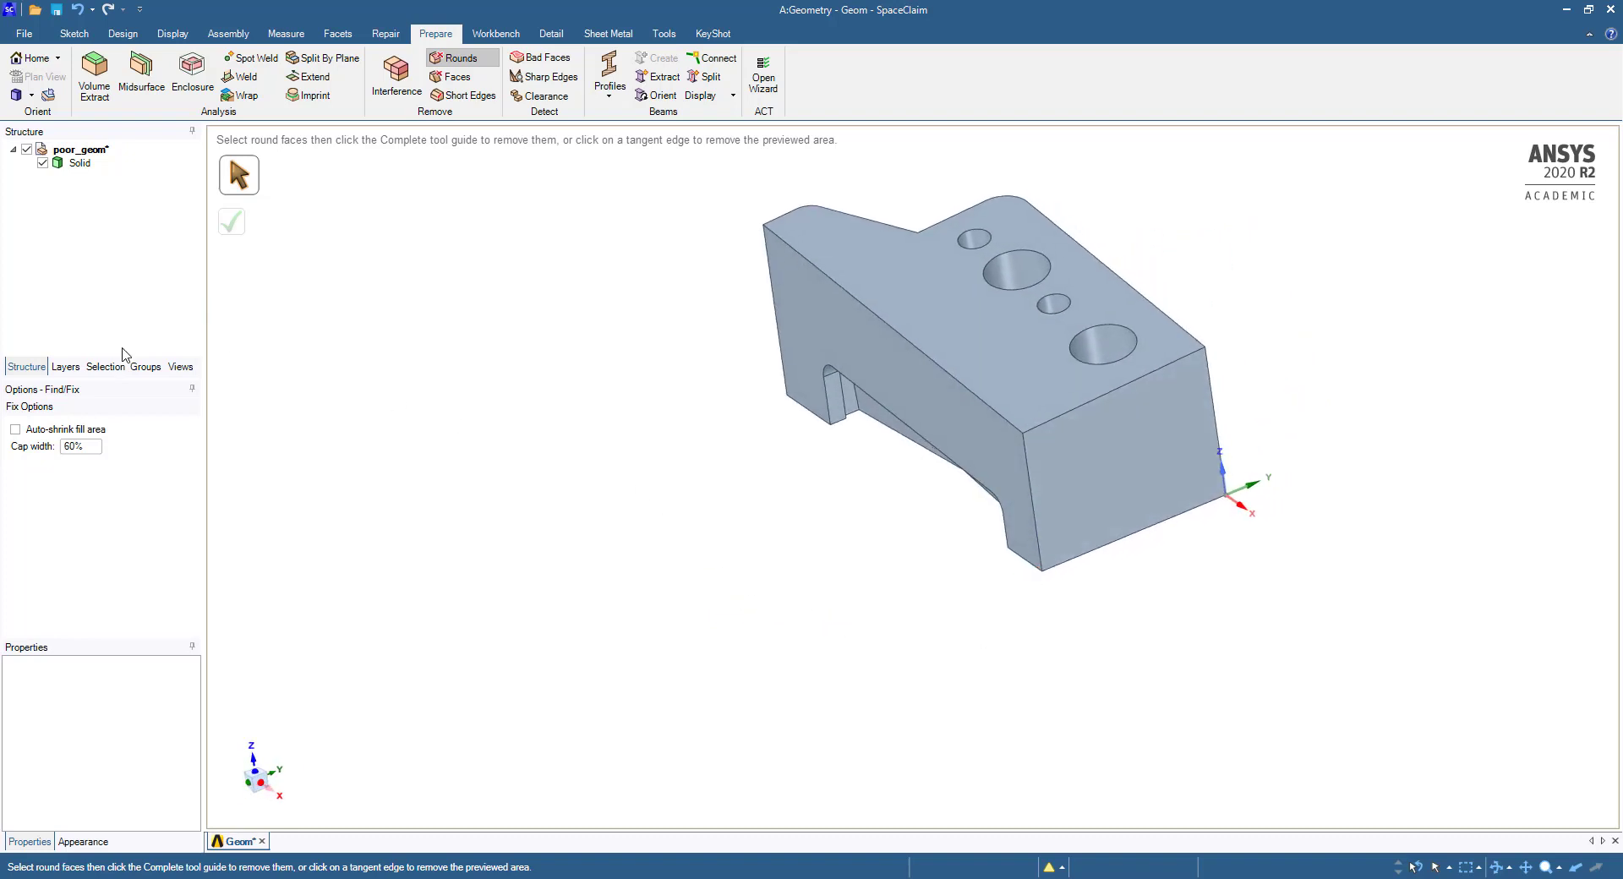
# - Reattach Round Group1 from the groups list to restore both rounds, then finish
pyautogui.click(145, 367)
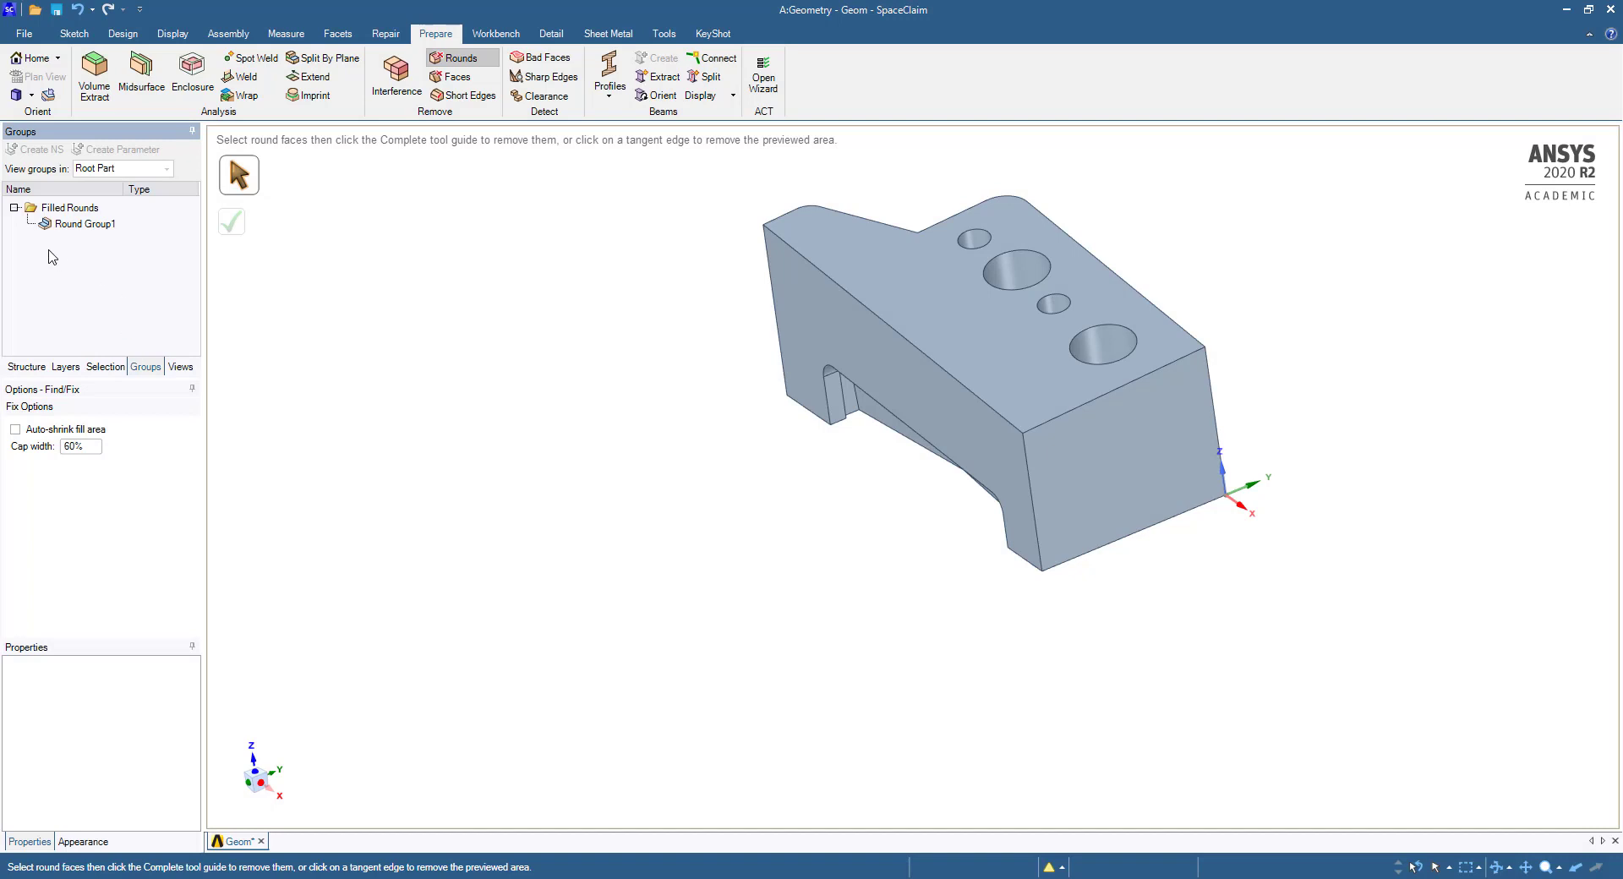
pyautogui.rightClick(94, 225)
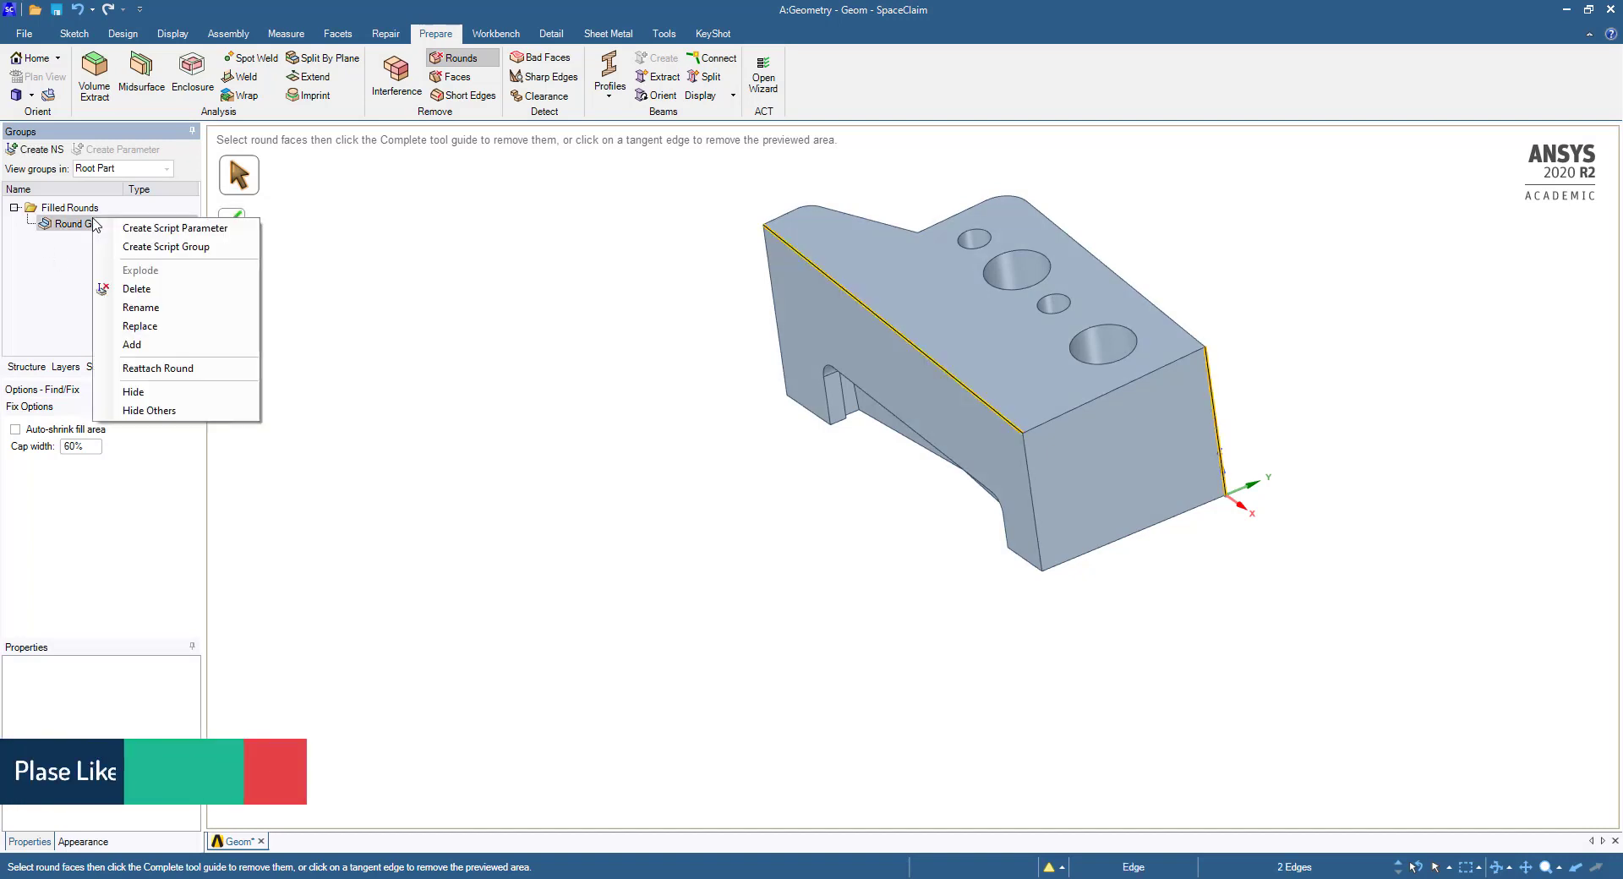
pyautogui.click(158, 368)
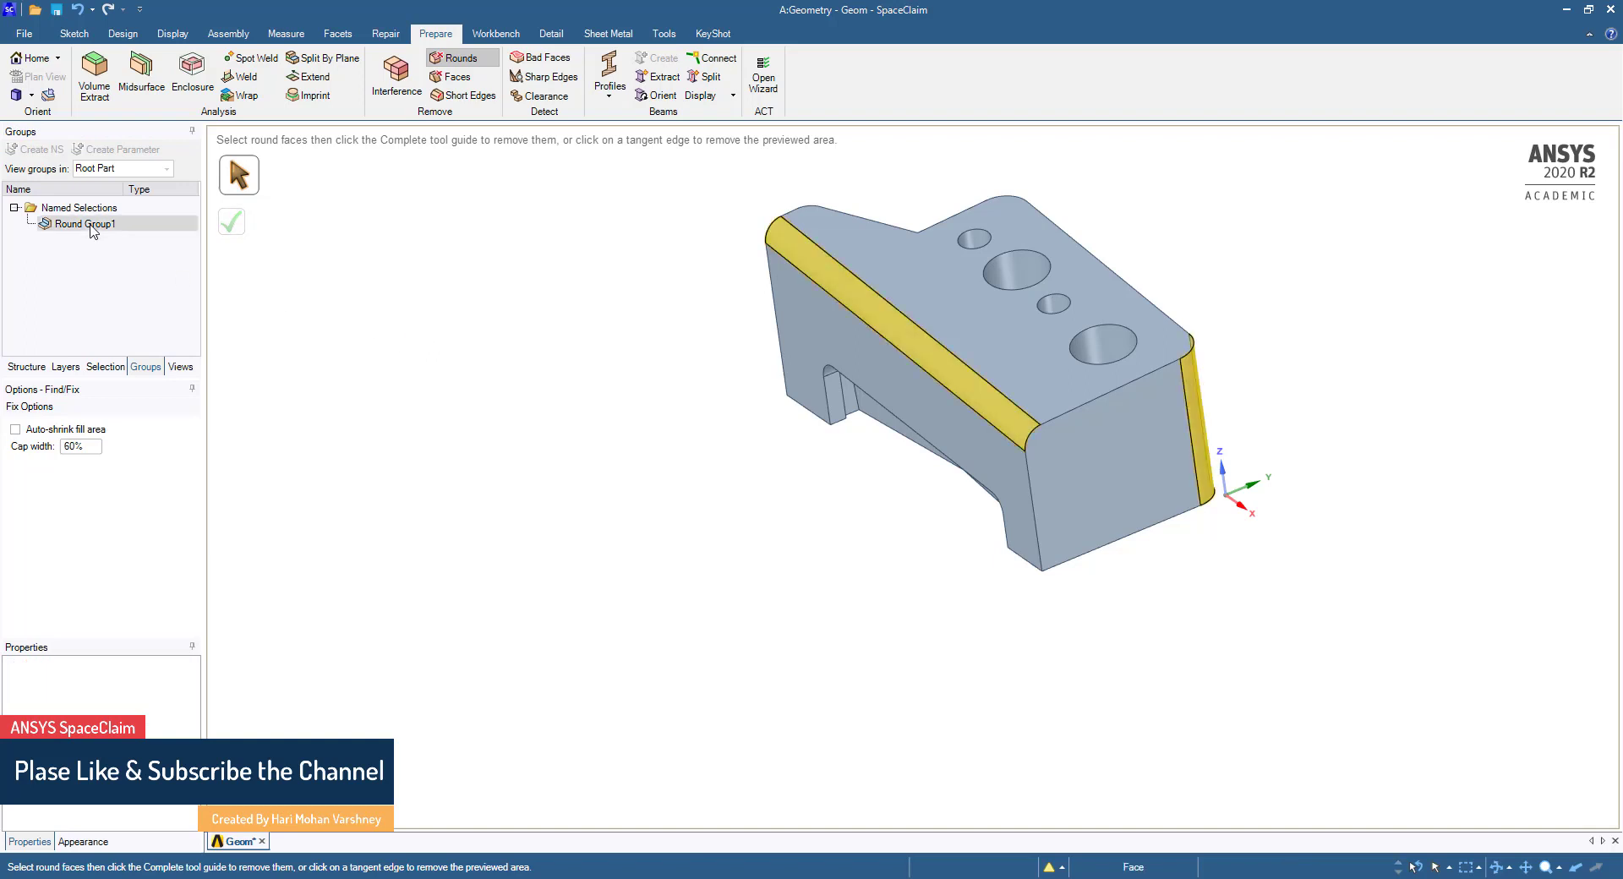
pyautogui.click(119, 227)
pyautogui.press('Return')
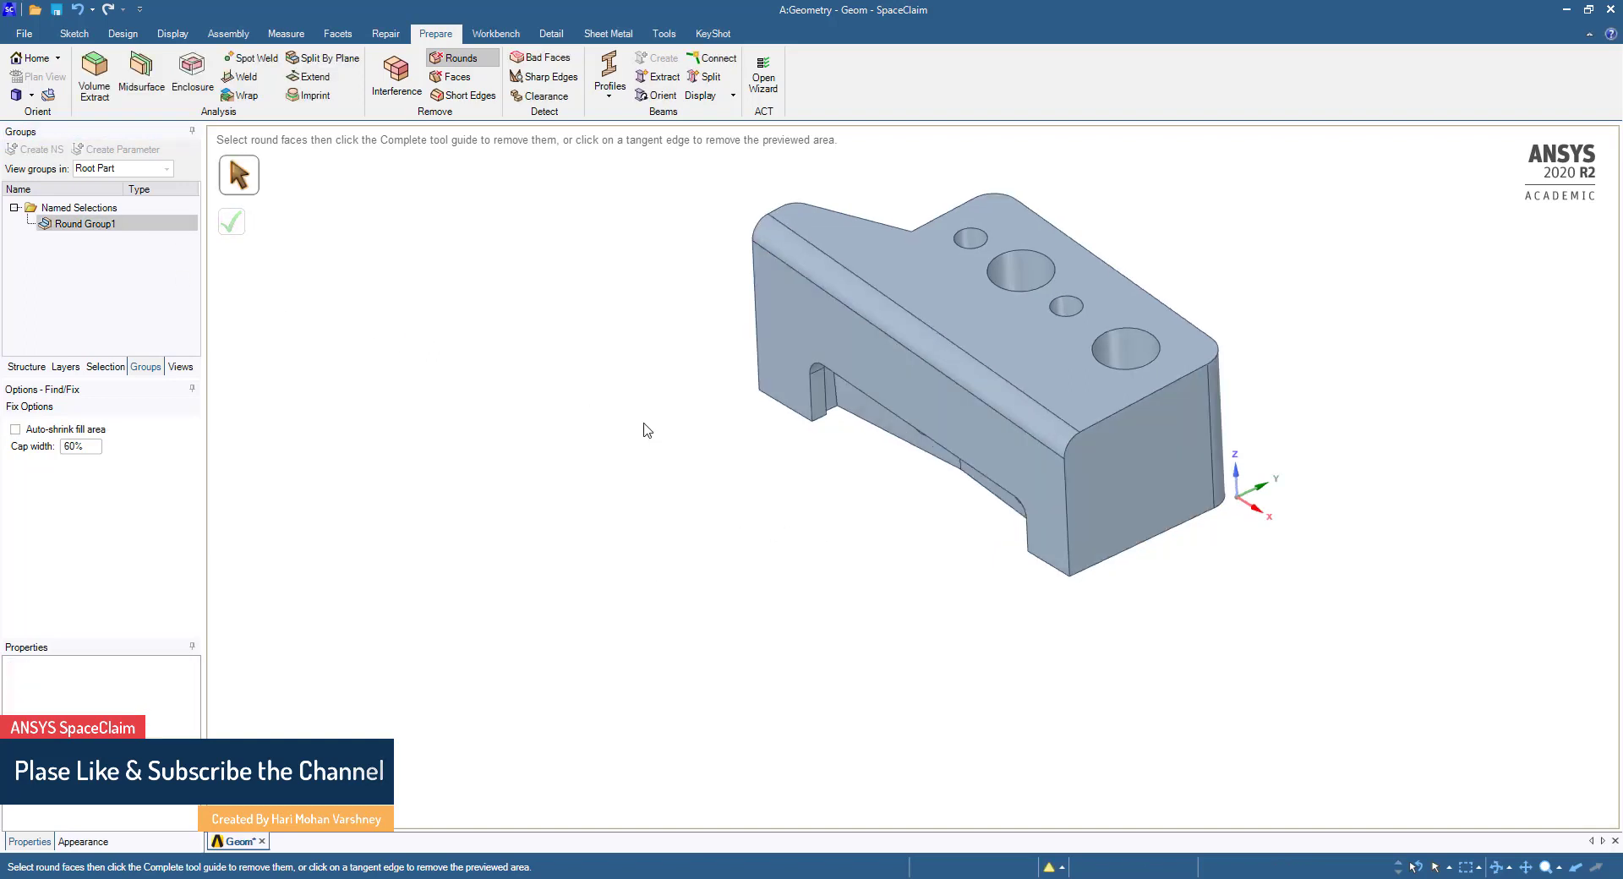